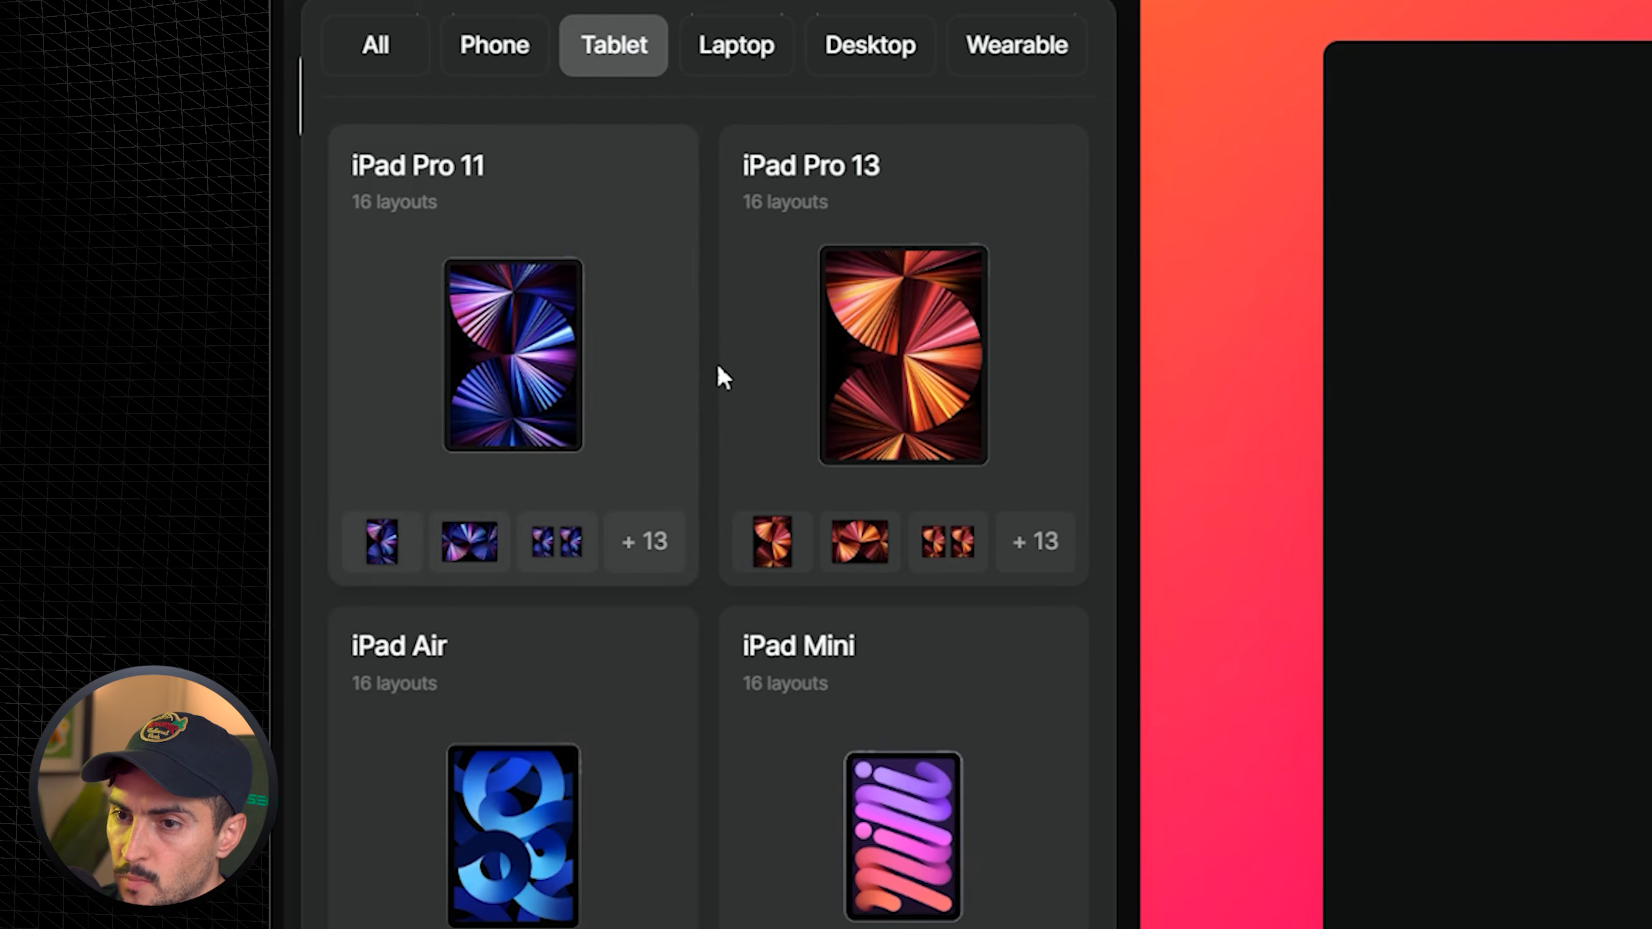
# - Switch the device list to the Phone category and select the iPhone 15 Pro Max mockup
pyautogui.click(497, 52)
pyautogui.scroll(-6, 781, 343)
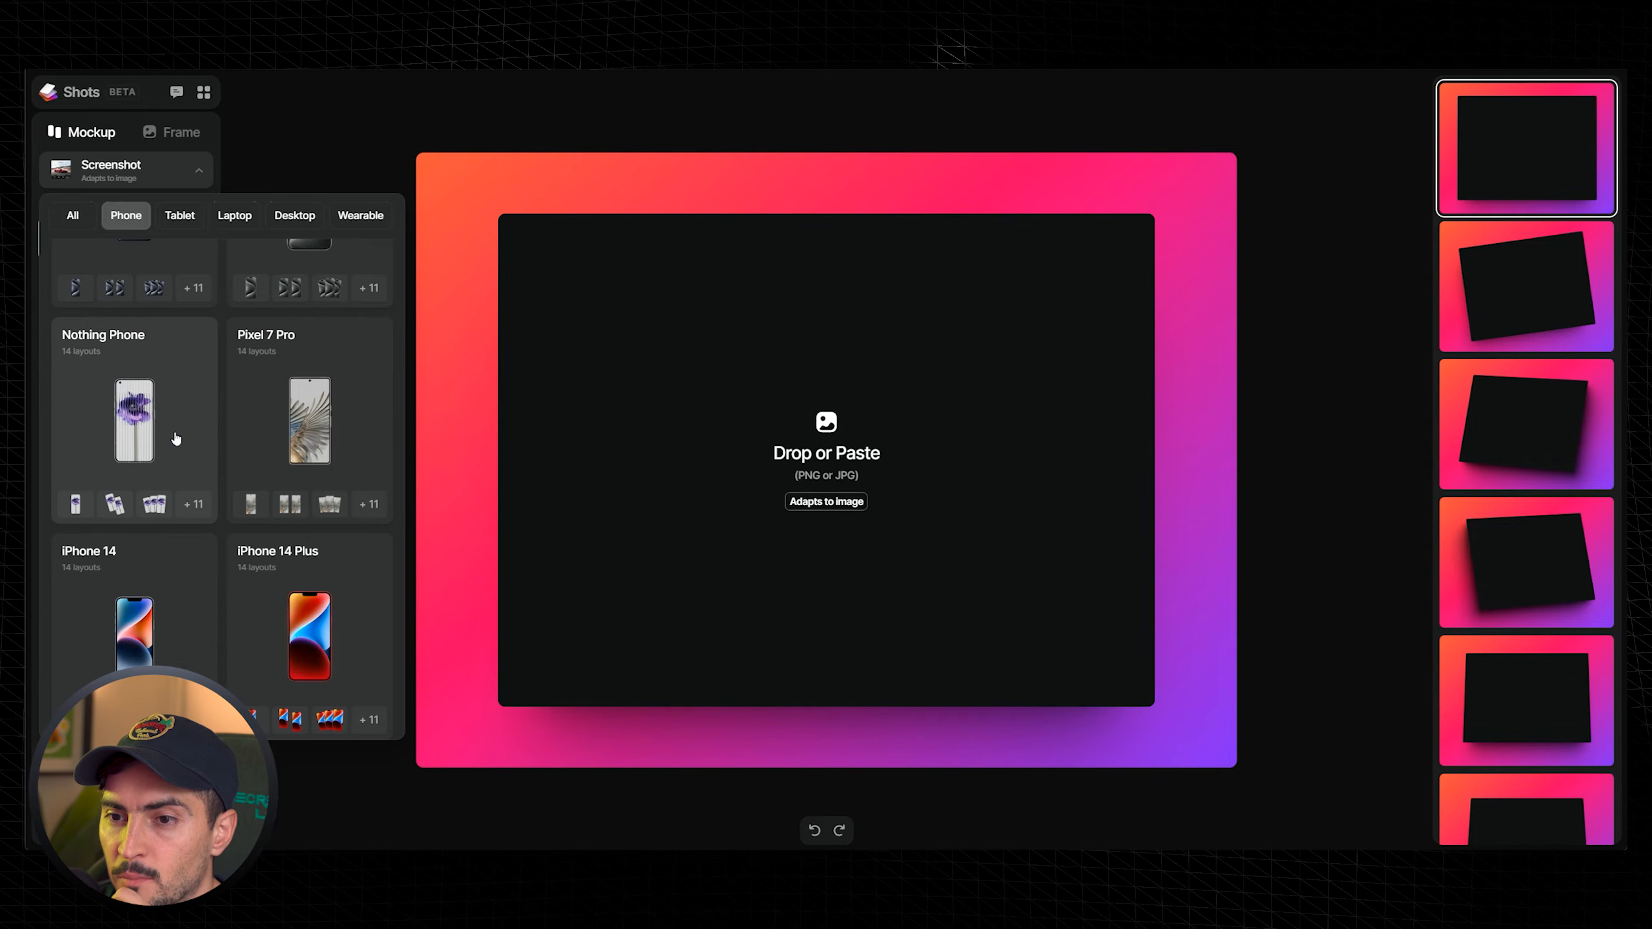
pyautogui.scroll(3, 176, 439)
pyautogui.click(320, 357)
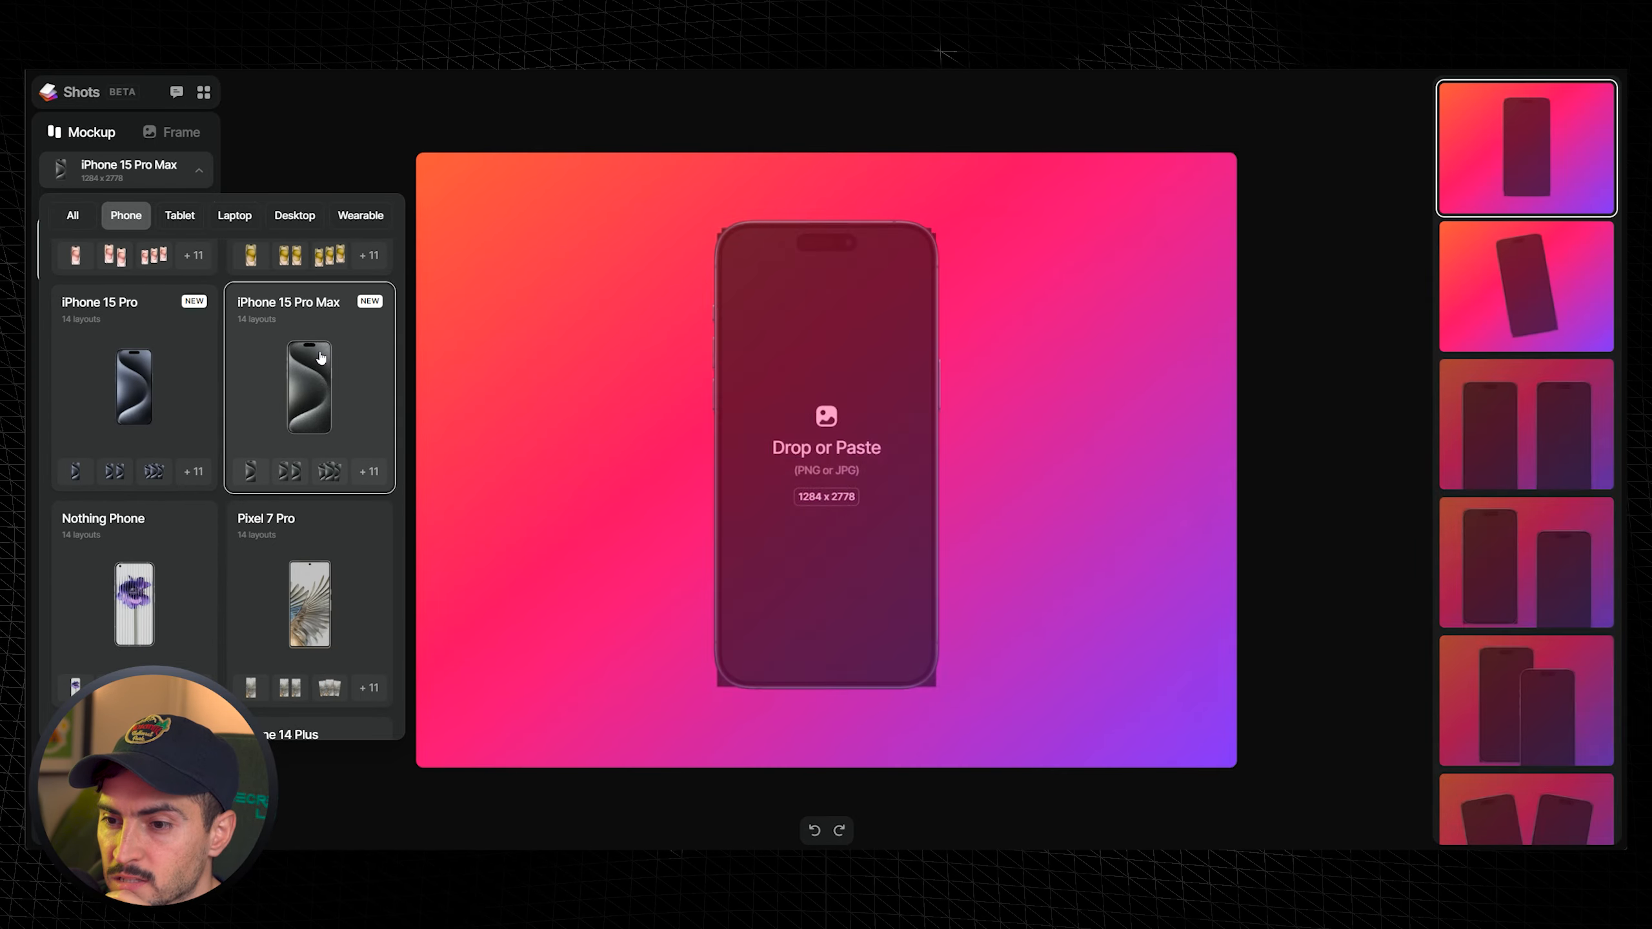
# - Try out several iPhone layouts, ending with the three tilted, staggered phones
pyautogui.scroll(-5, 1497, 269)
pyautogui.scroll(2, 1591, 184)
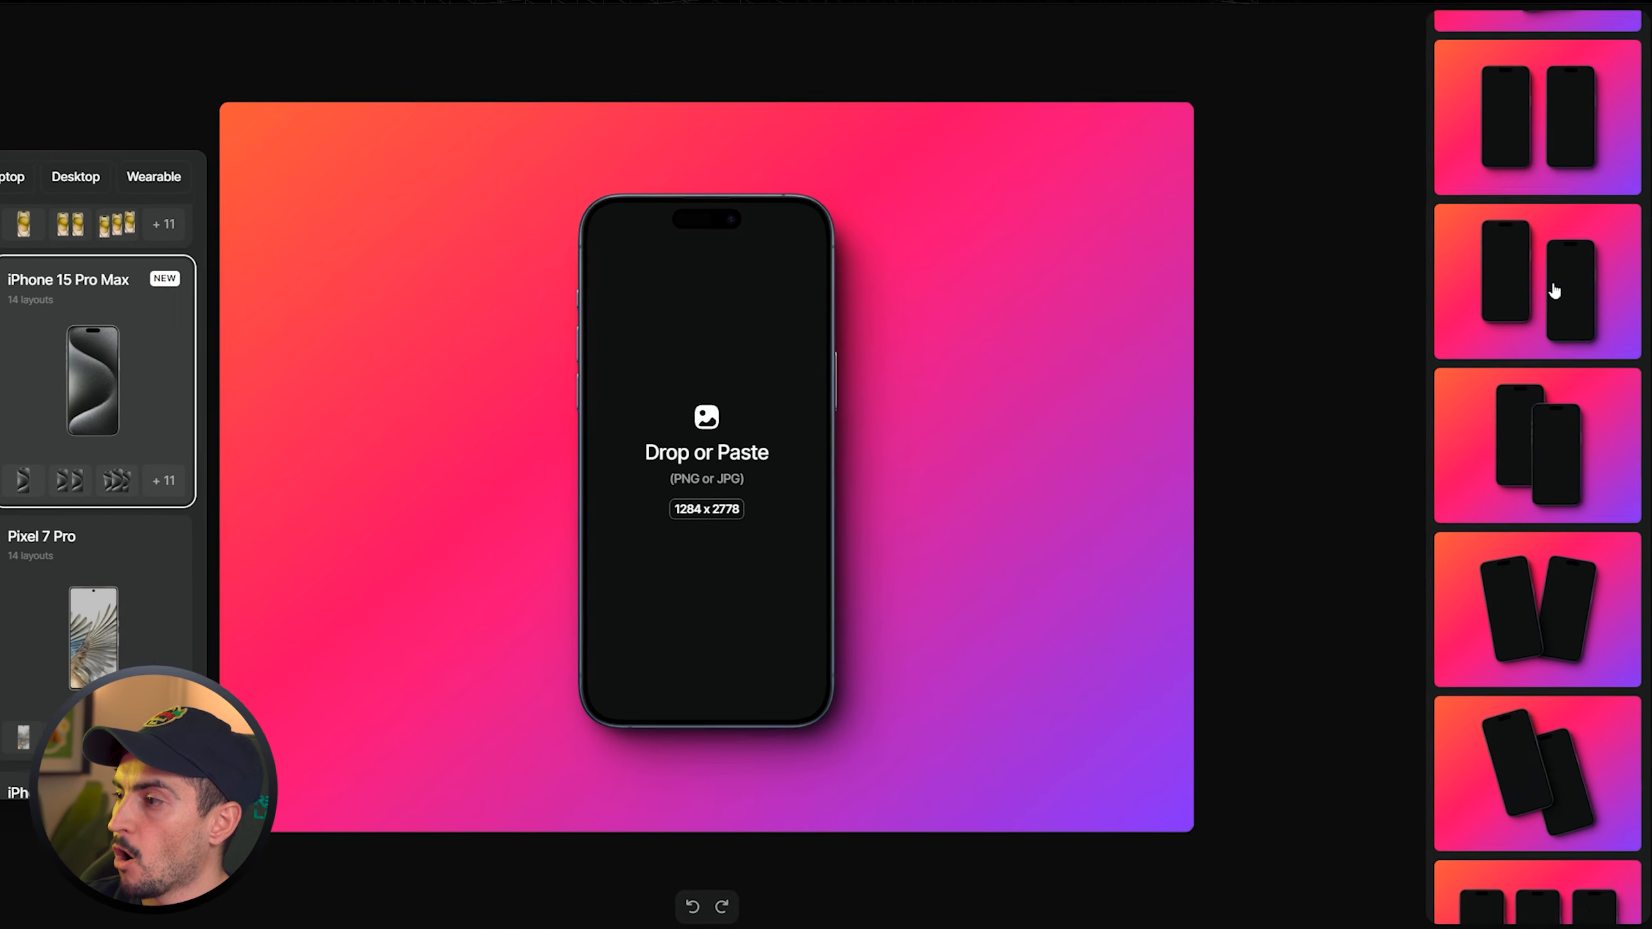
pyautogui.scroll(-3, 1555, 291)
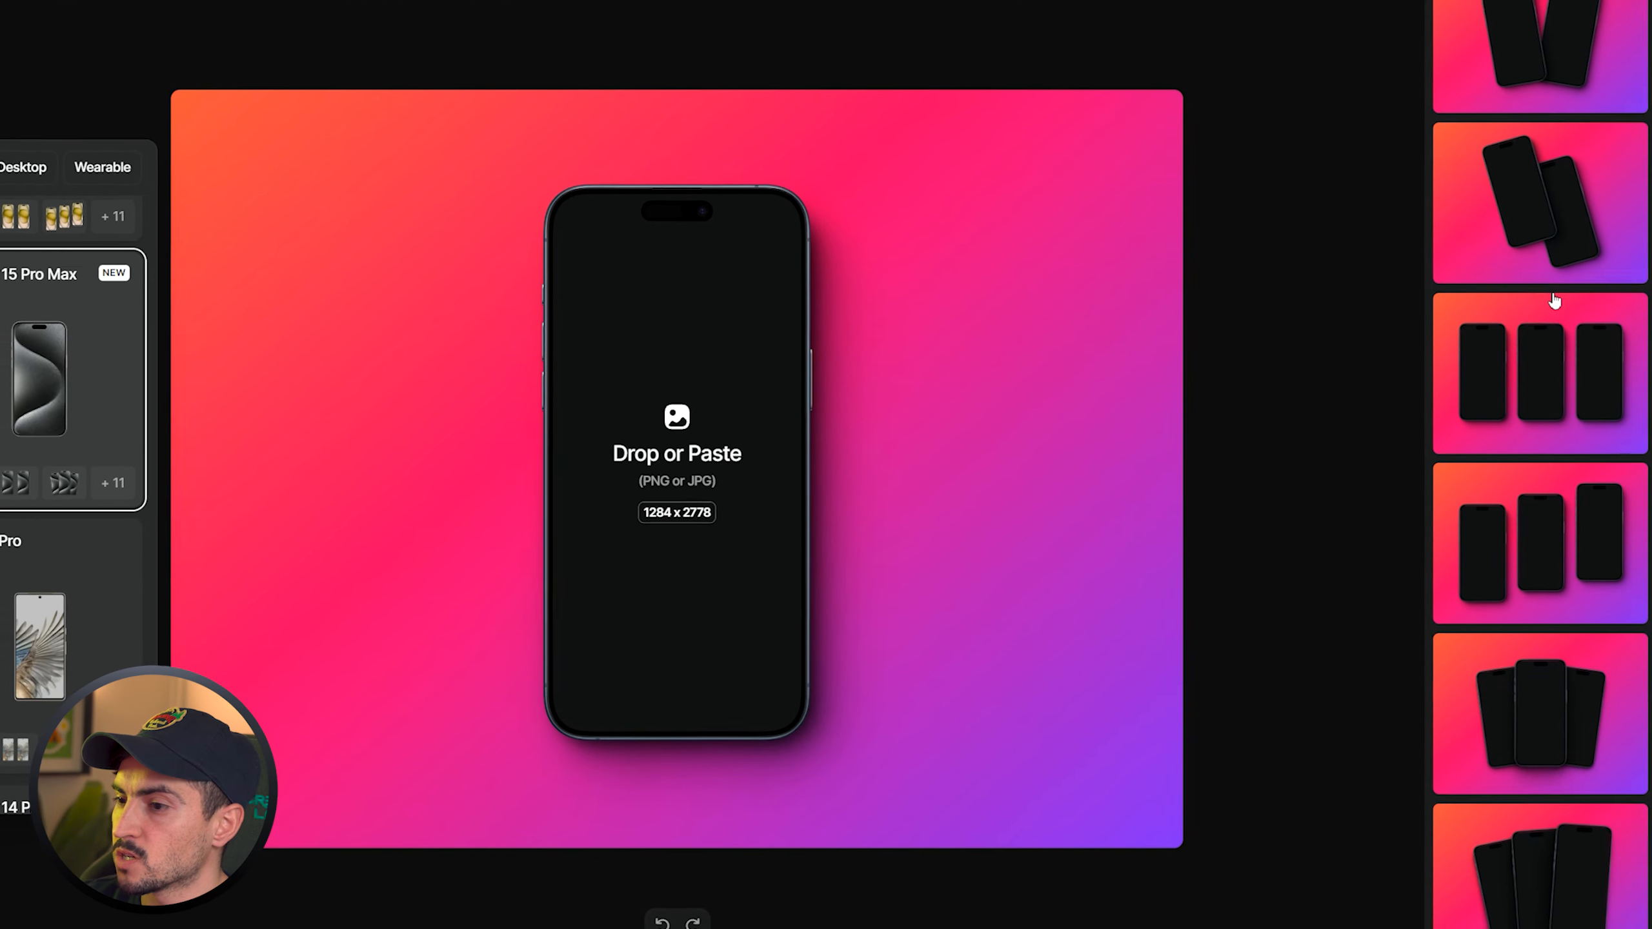
pyautogui.click(1536, 404)
pyautogui.click(1517, 521)
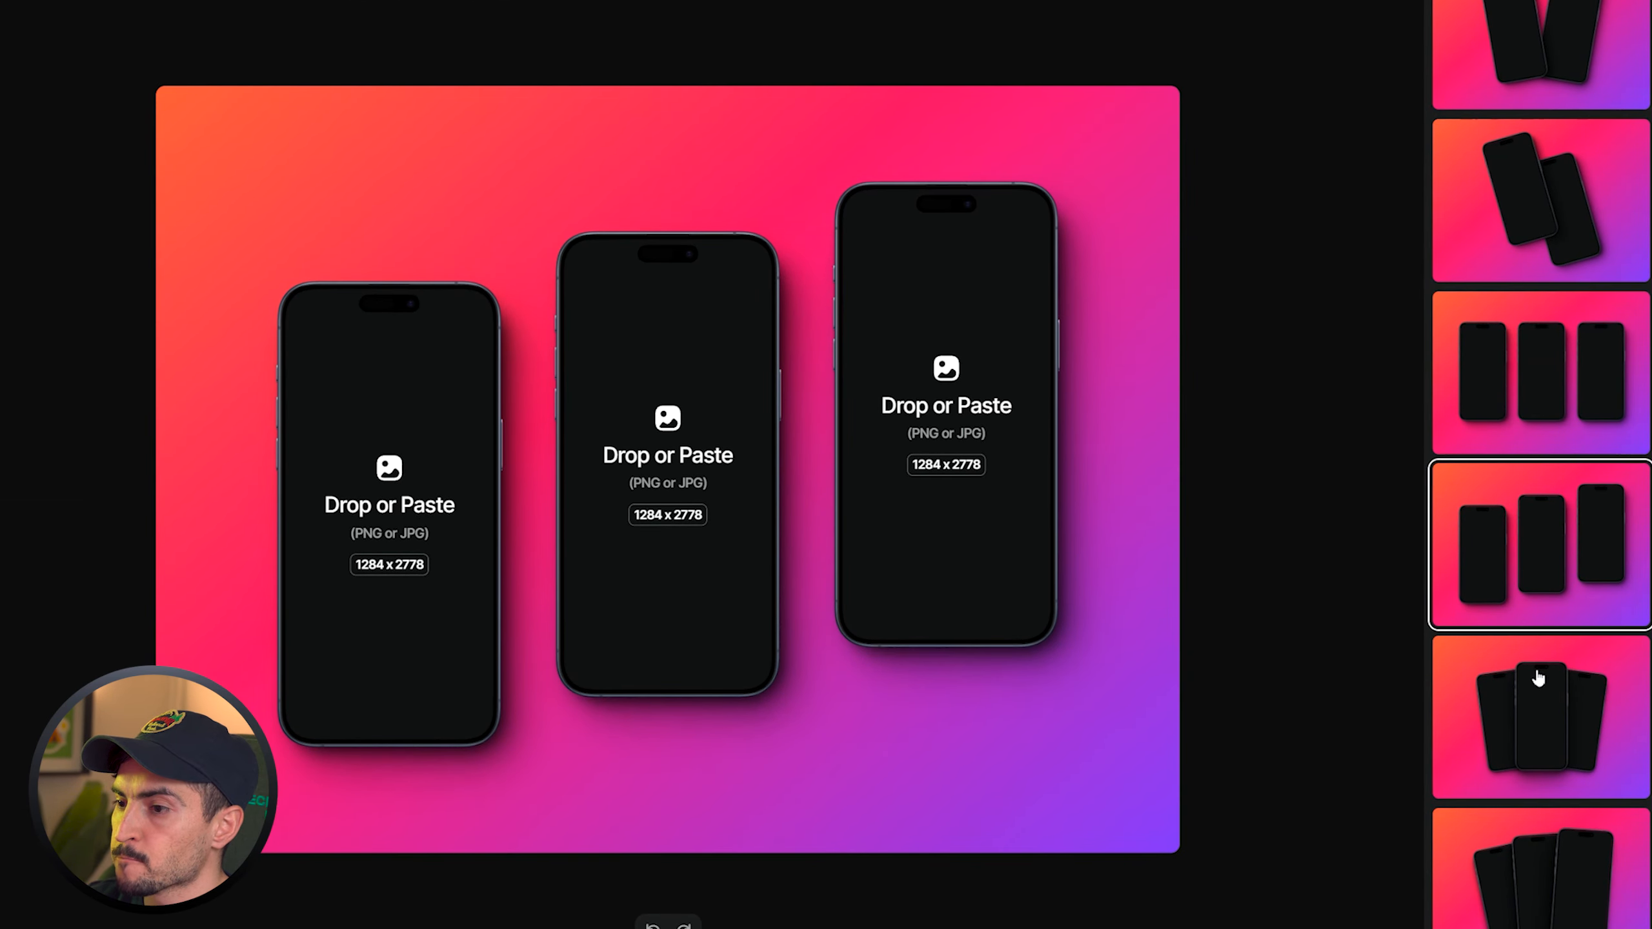
pyautogui.click(1520, 716)
pyautogui.click(1523, 878)
pyautogui.scroll(-4, 1513, 715)
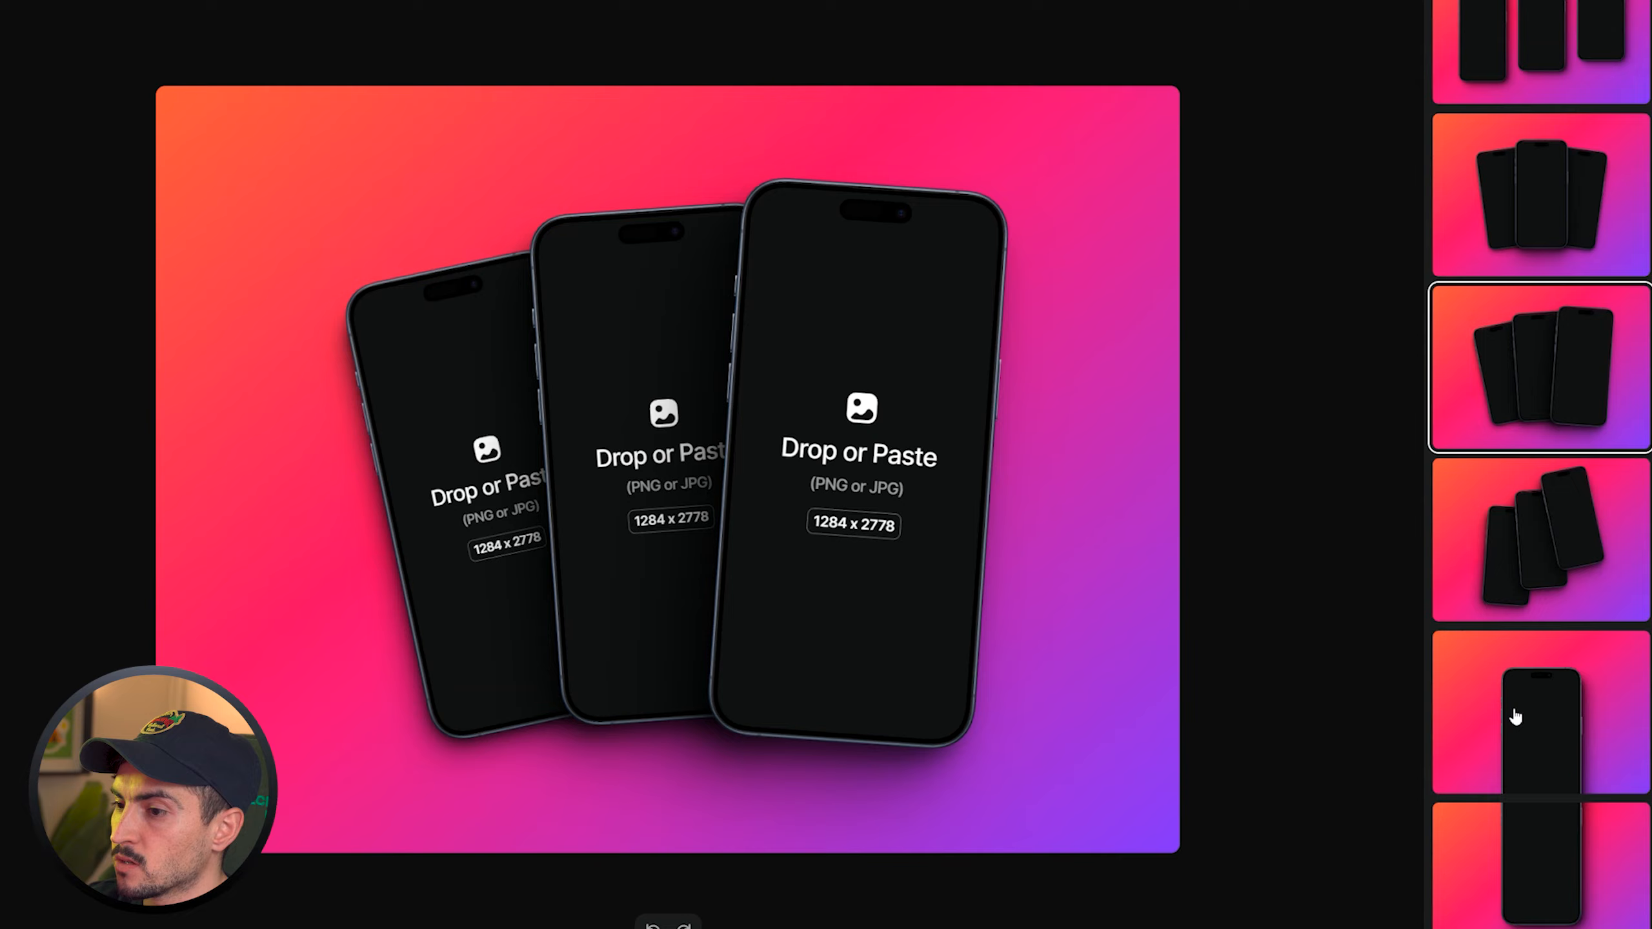
pyautogui.click(1543, 716)
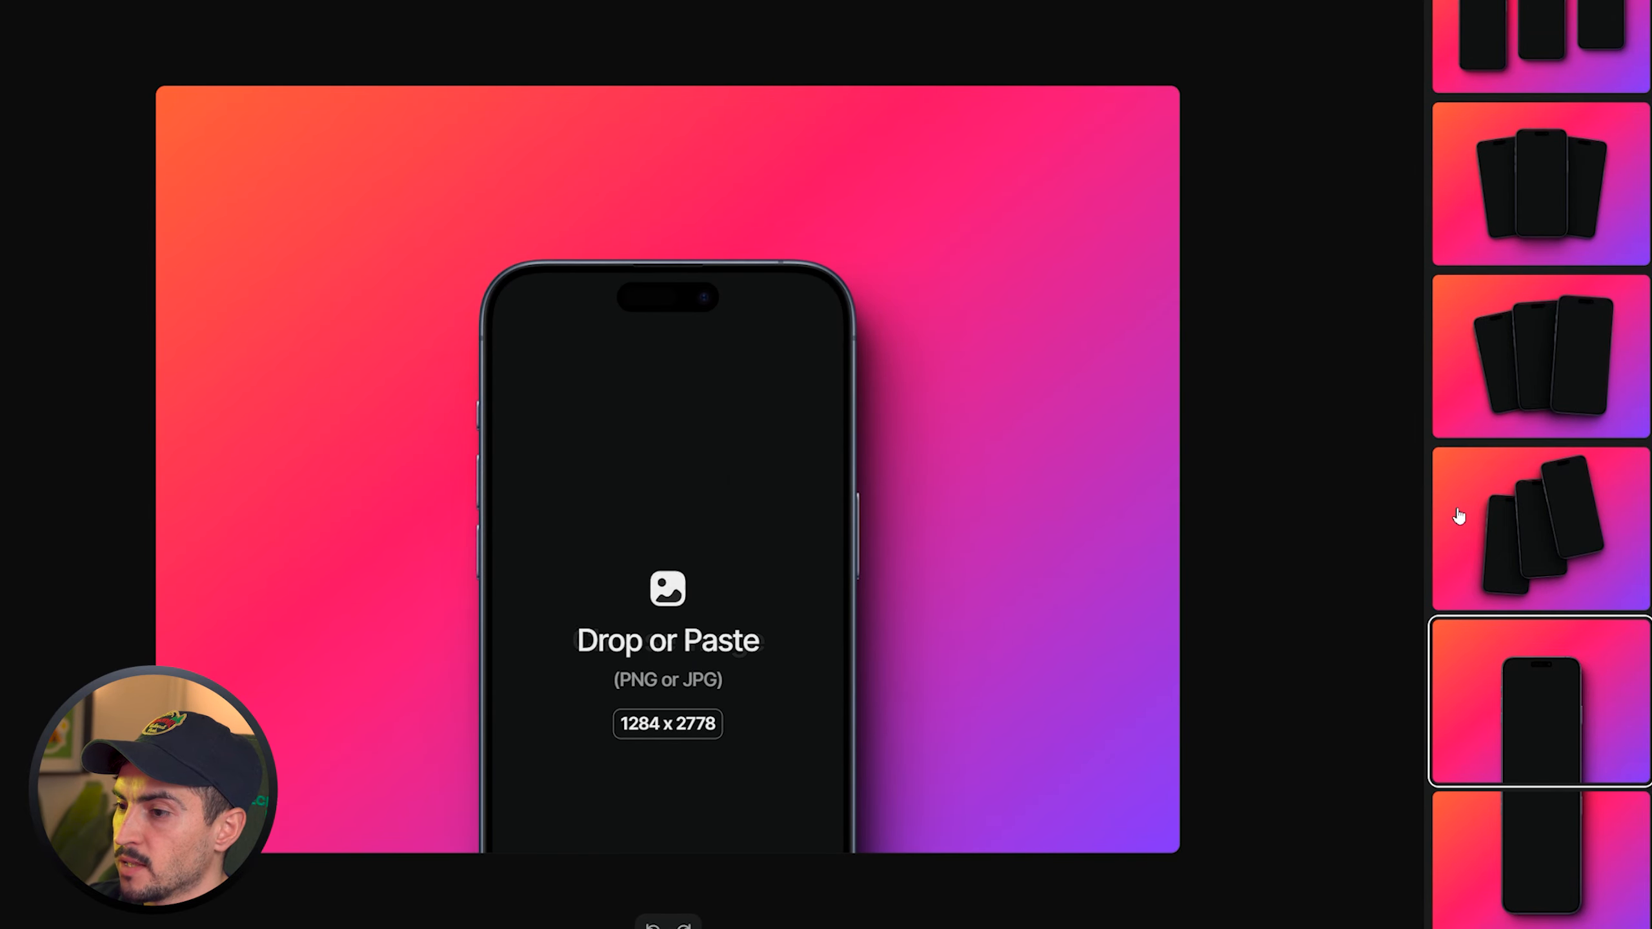
pyautogui.click(1459, 516)
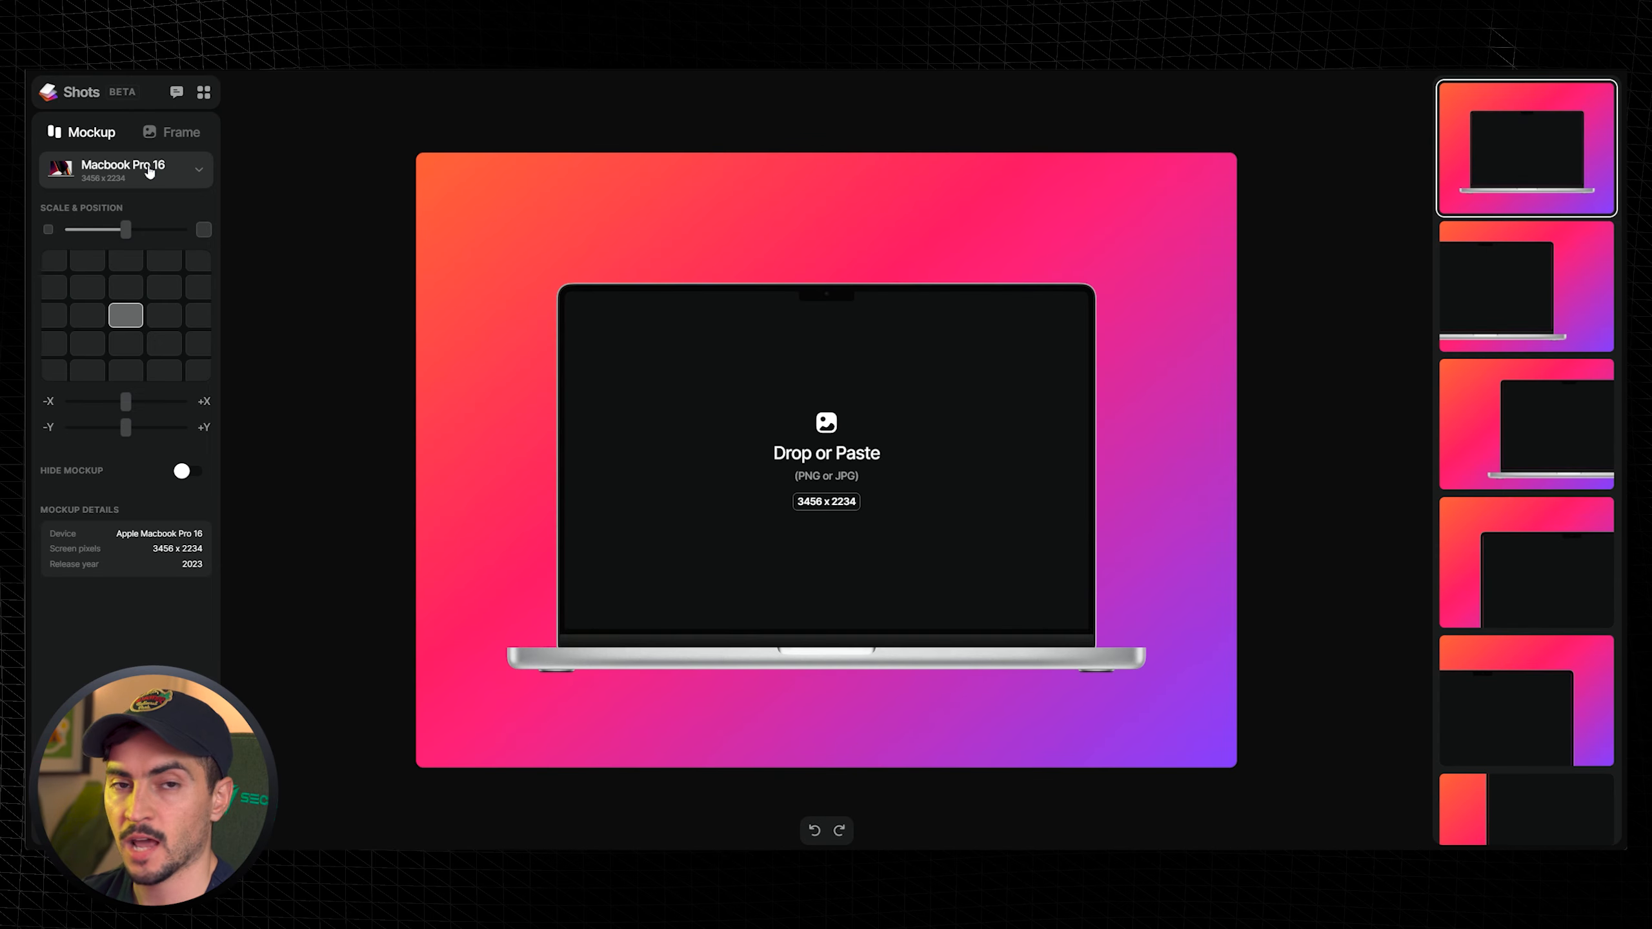
# - Select the Macbook Pro 16 laptop mockup and load SAAS-Design-Illustrator-Tutorial.png as its screen image
pyautogui.click(123, 169)
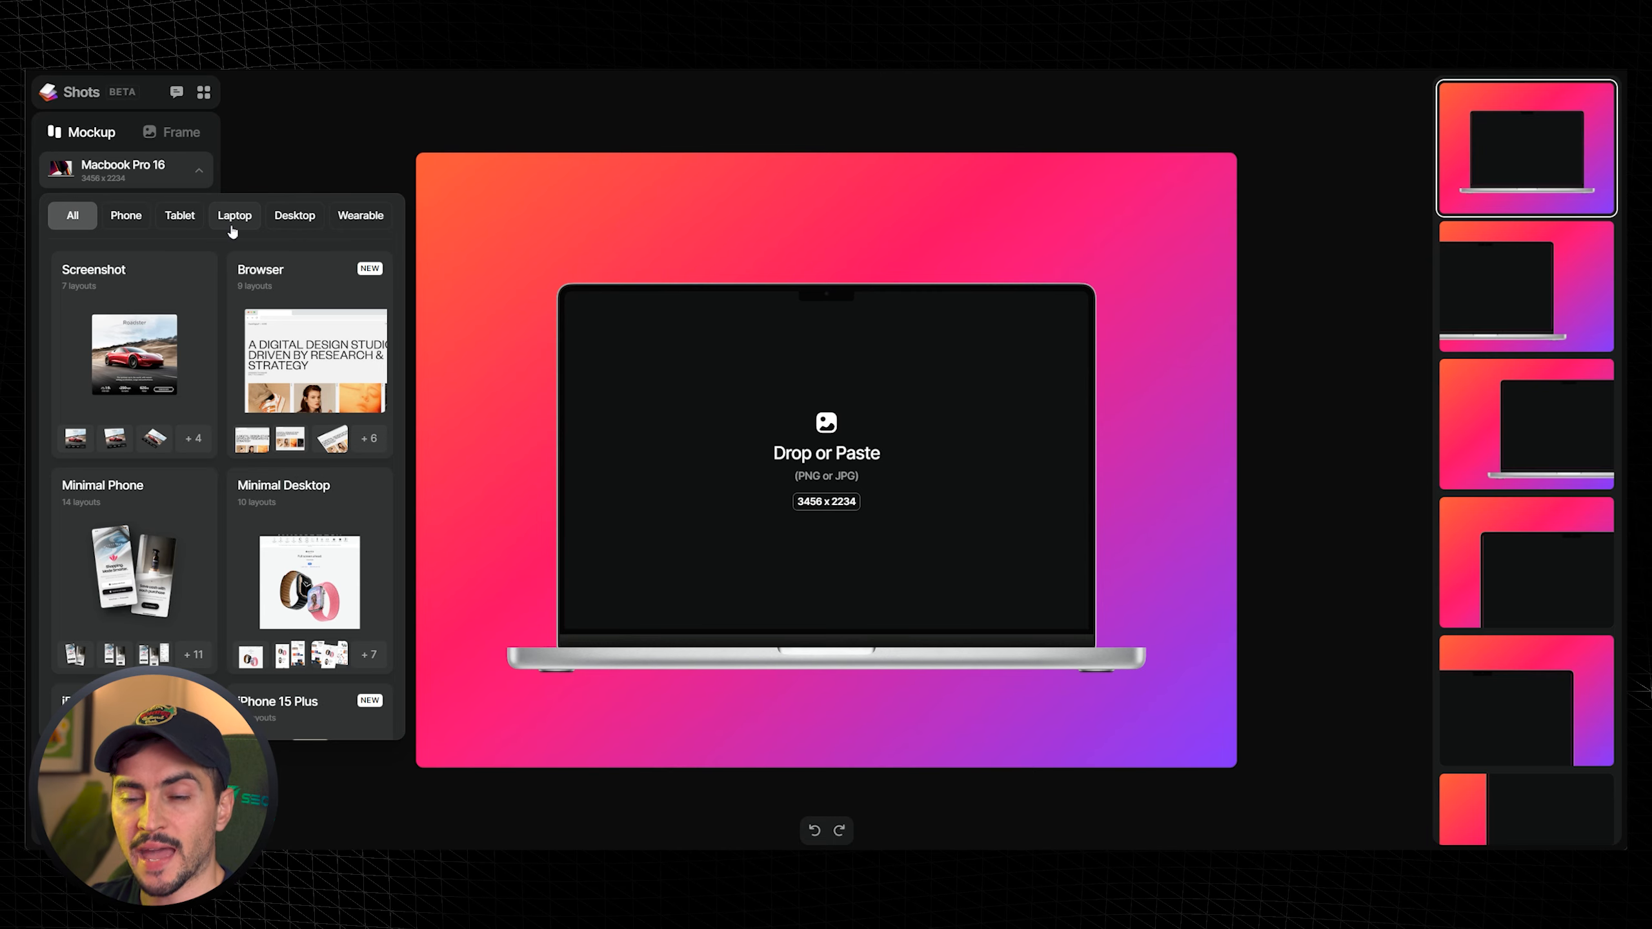
pyautogui.click(235, 217)
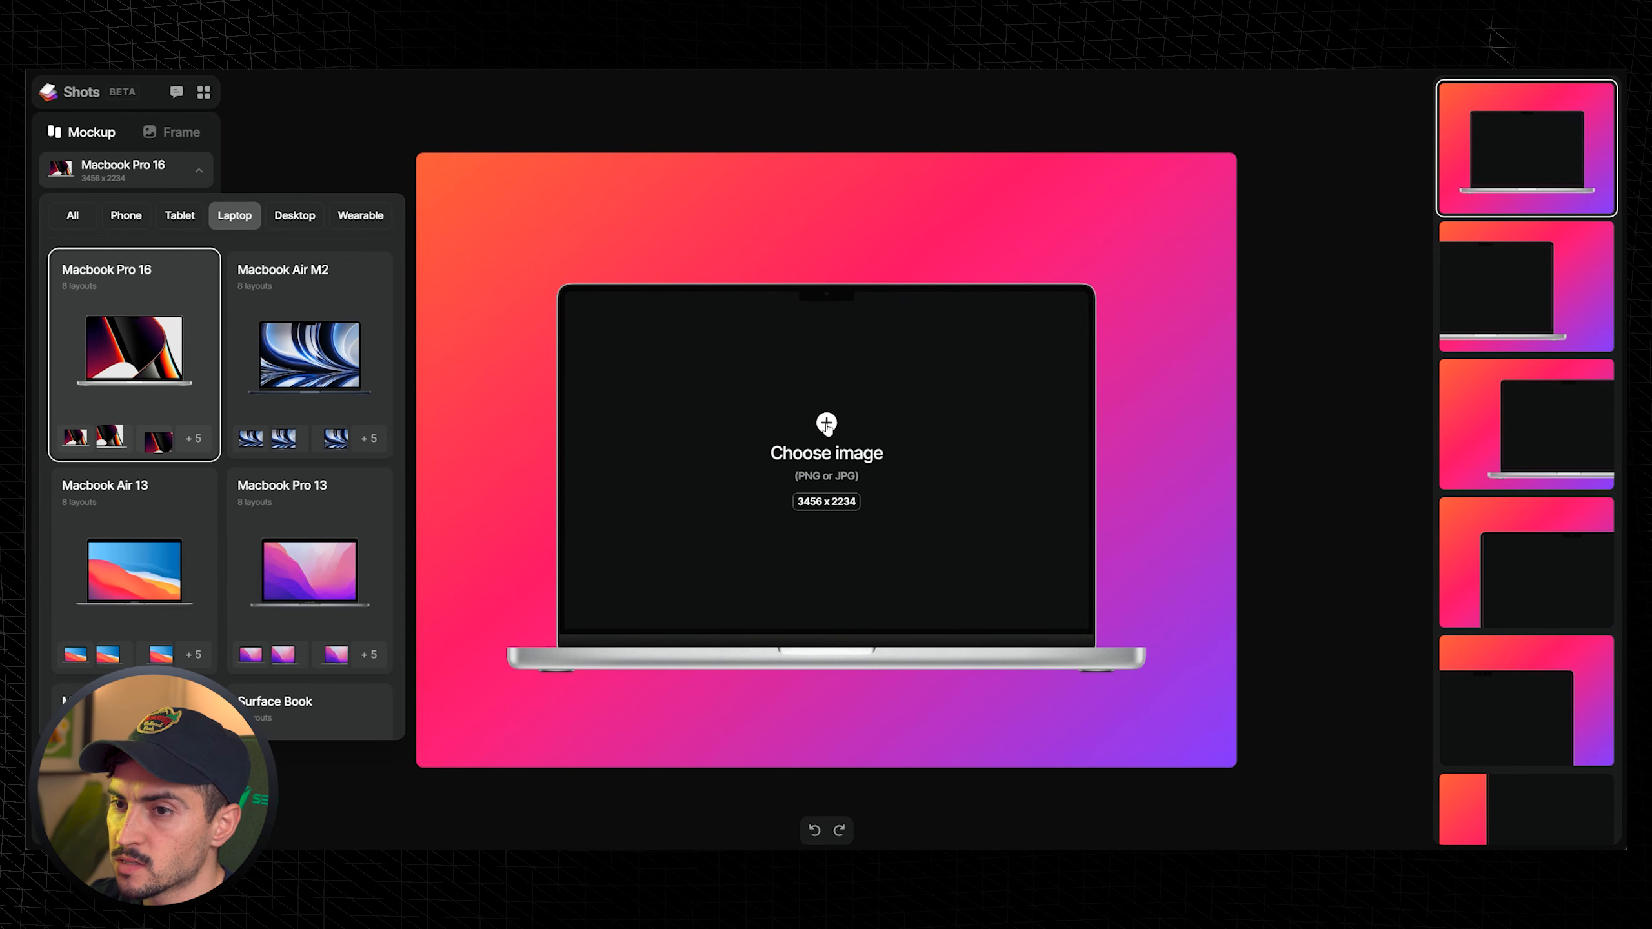
pyautogui.click(826, 424)
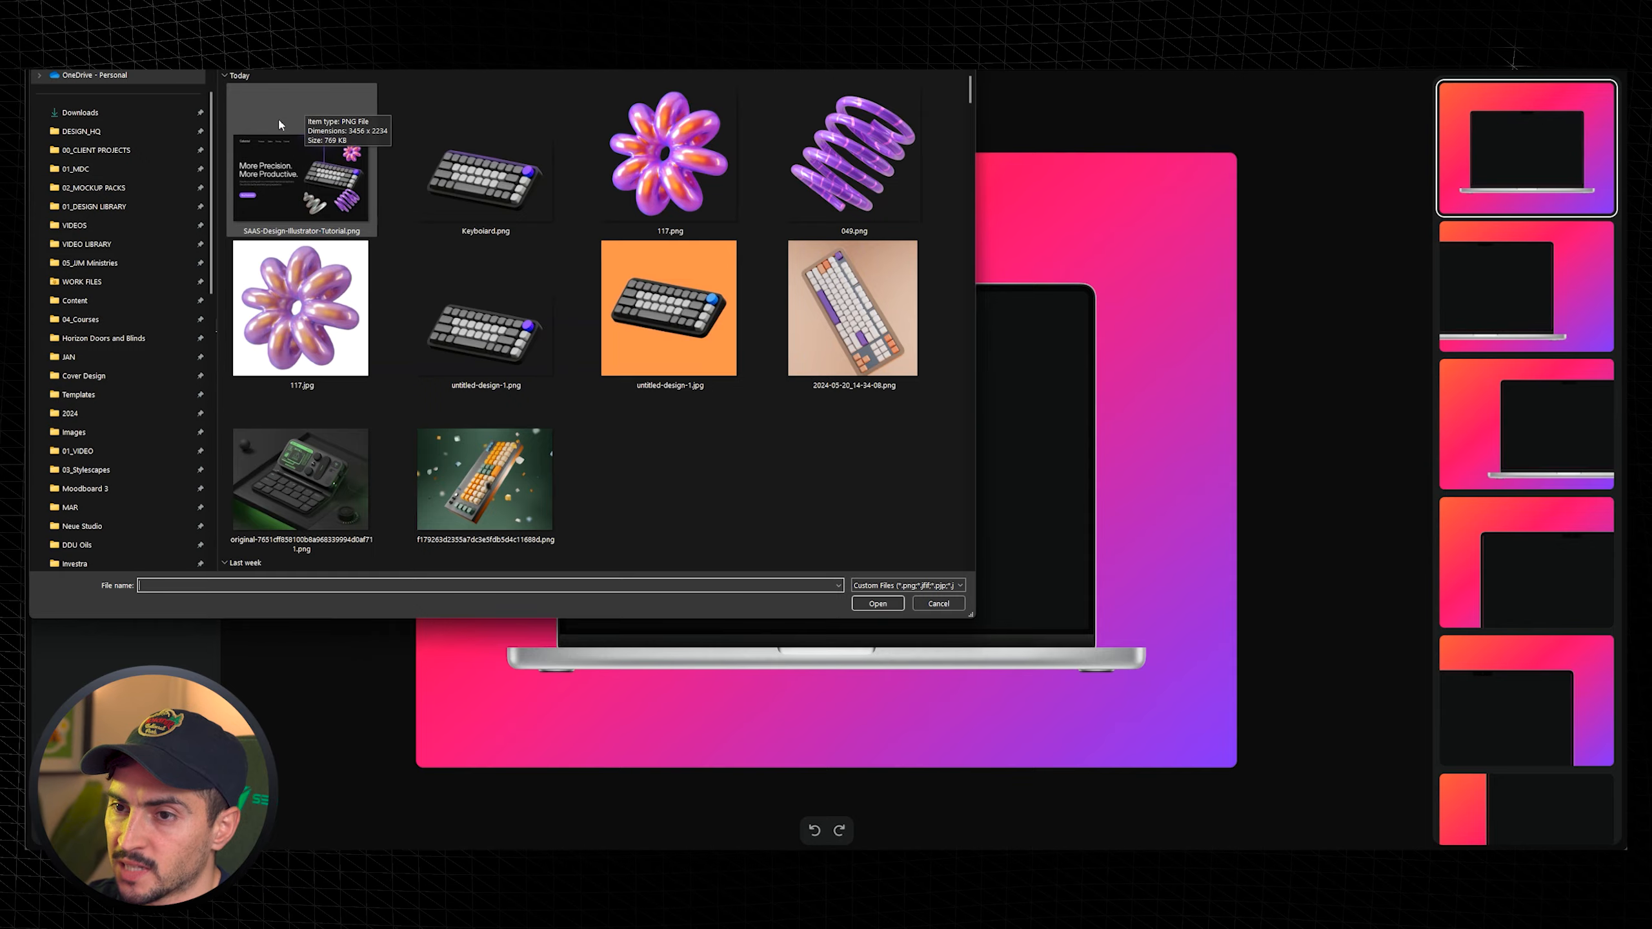
pyautogui.doubleClick(279, 125)
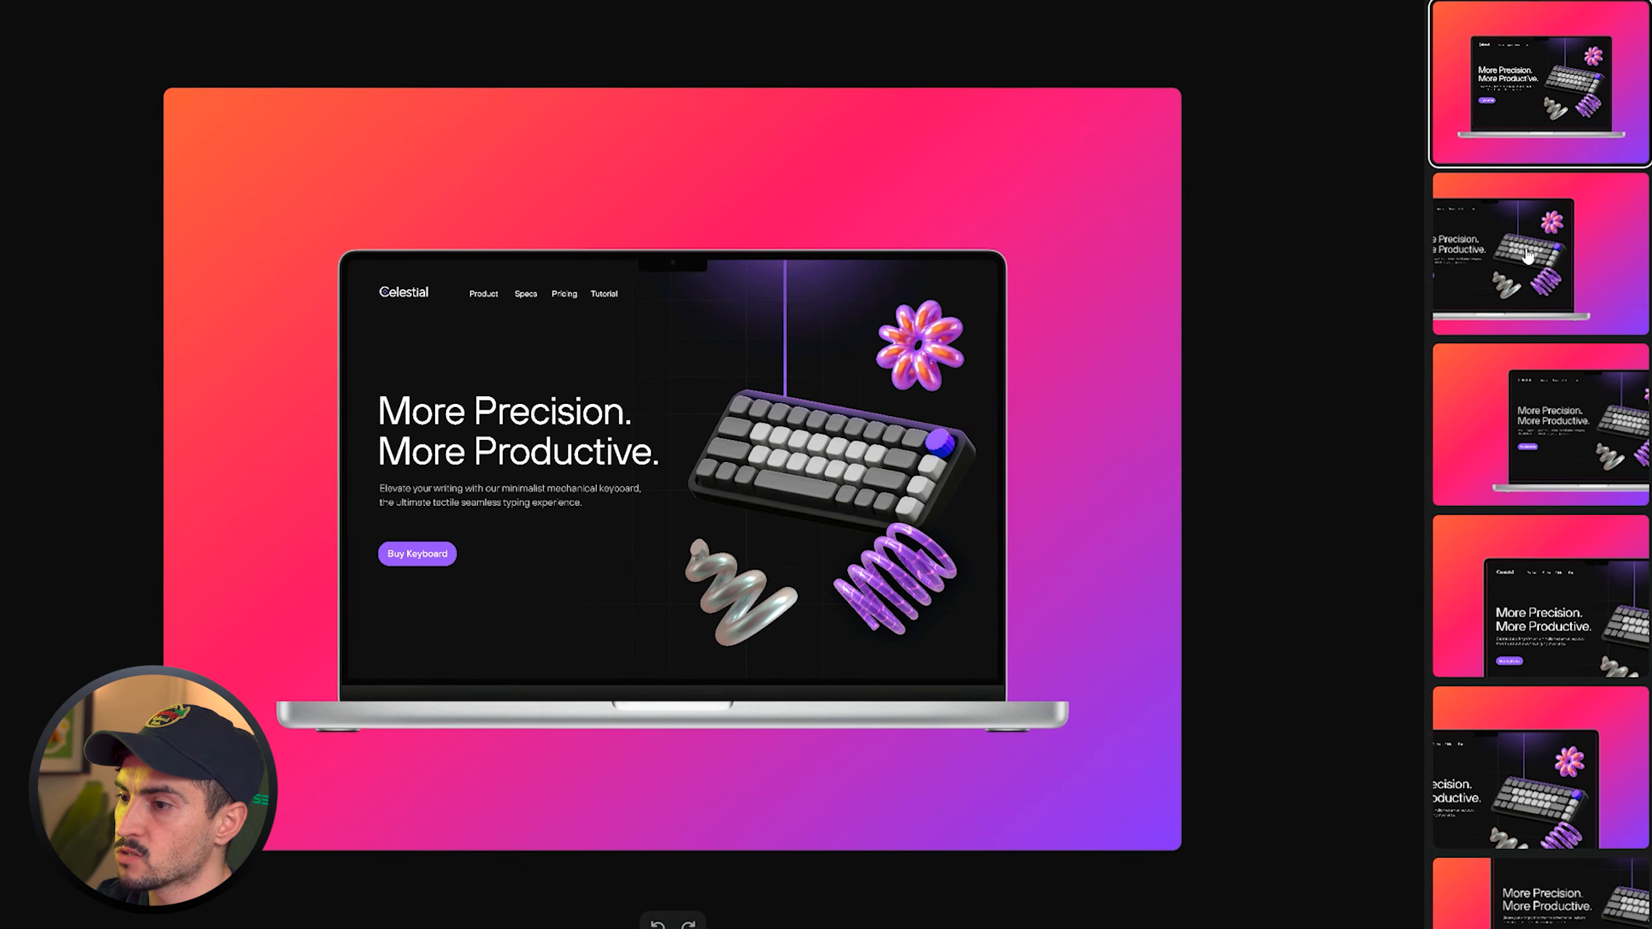
# - Preview the laptop layout thumbnails one after another
pyautogui.click(1526, 256)
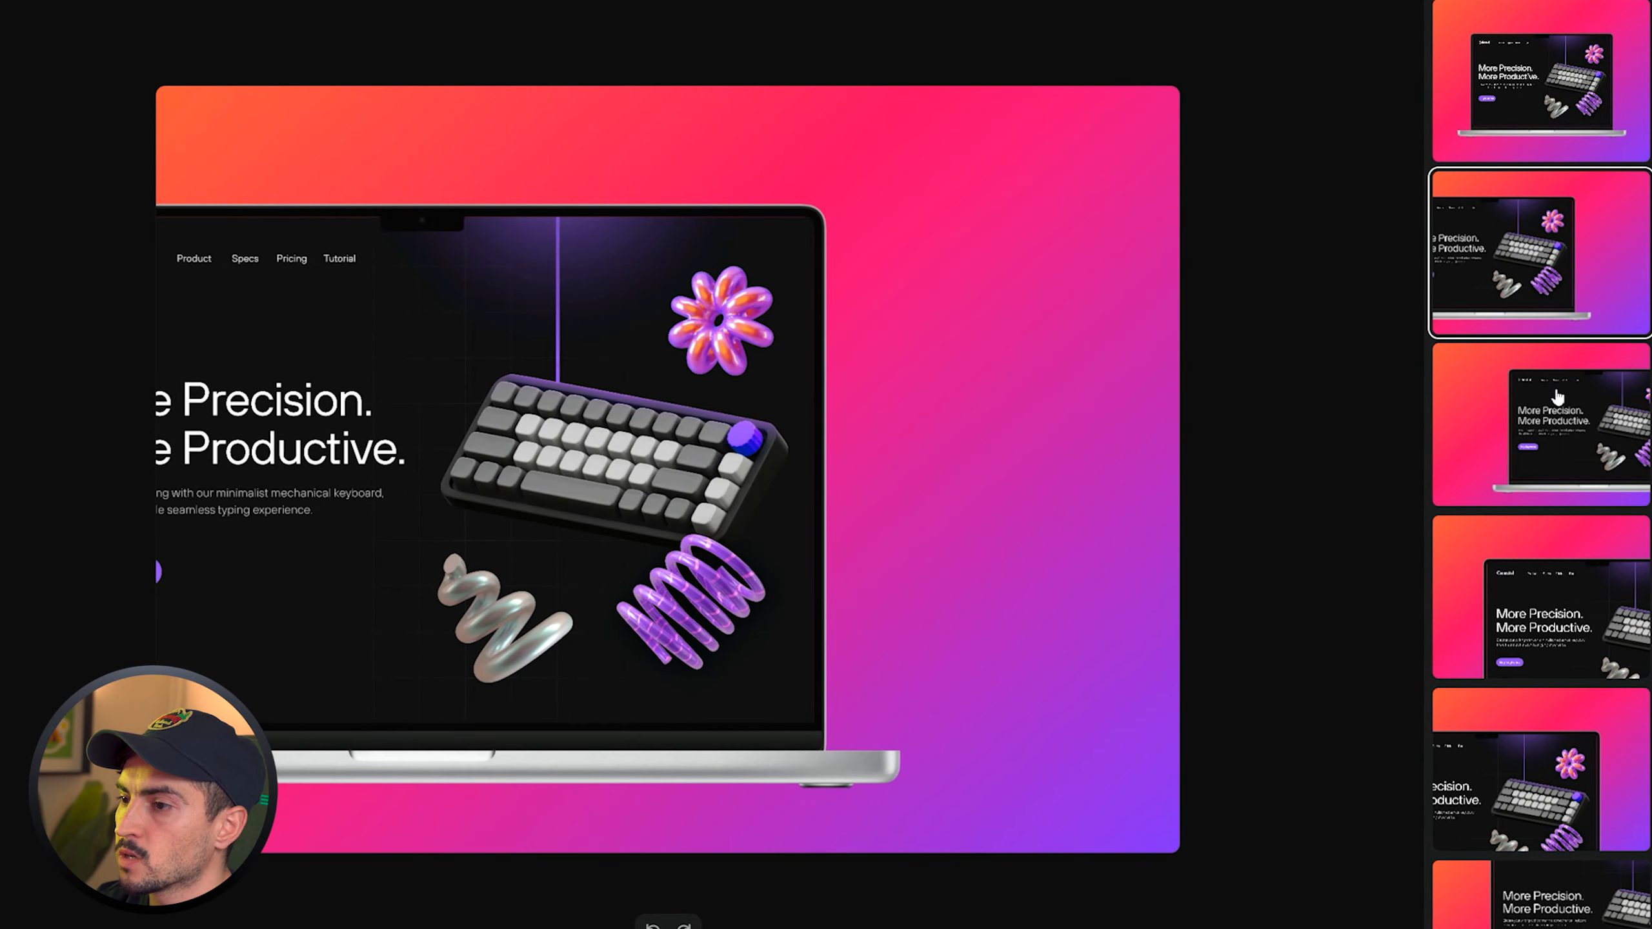
pyautogui.click(1556, 402)
pyautogui.click(1573, 624)
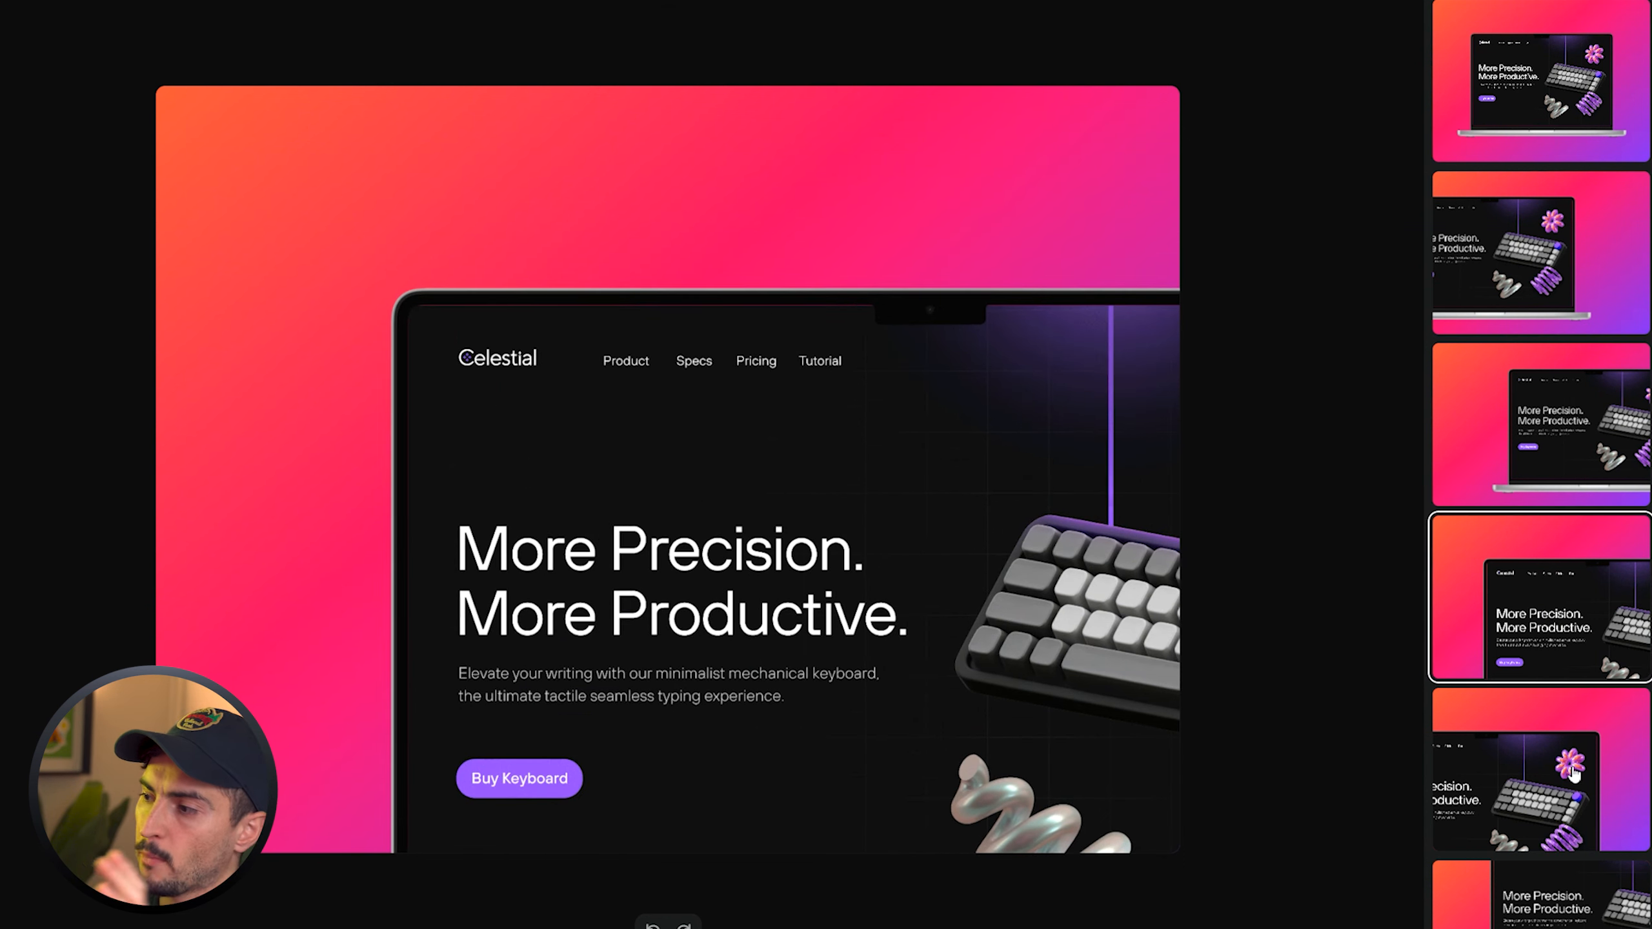
pyautogui.click(1571, 771)
pyautogui.scroll(-5, 1561, 780)
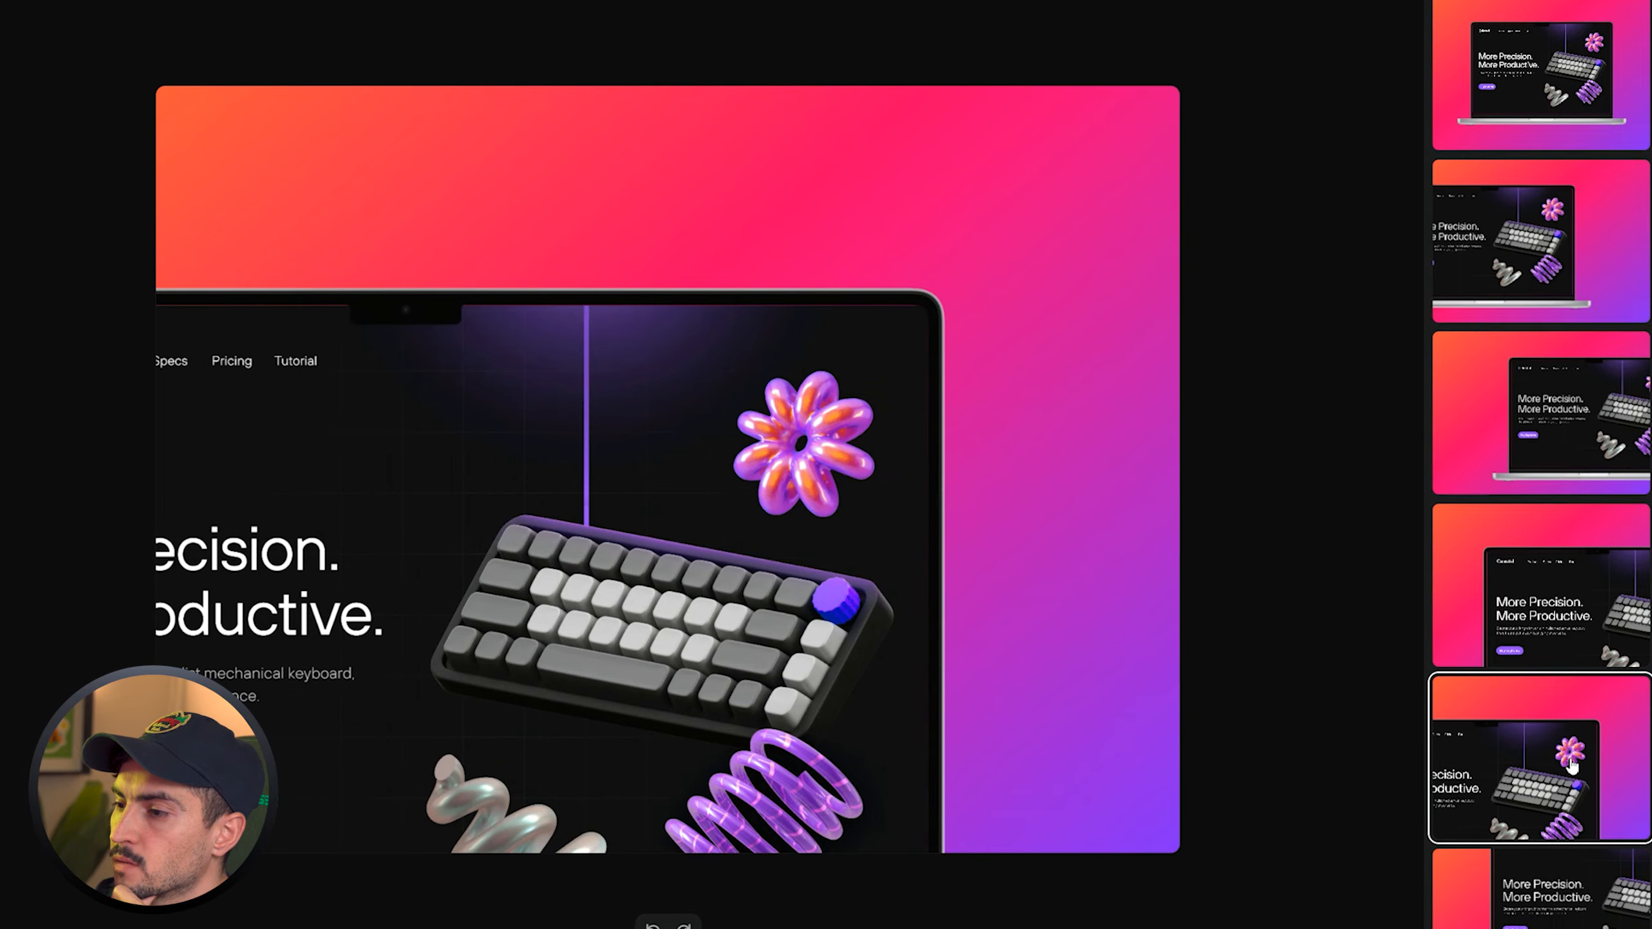
pyautogui.click(1502, 742)
pyautogui.scroll(-2, 1502, 742)
pyautogui.click(1559, 862)
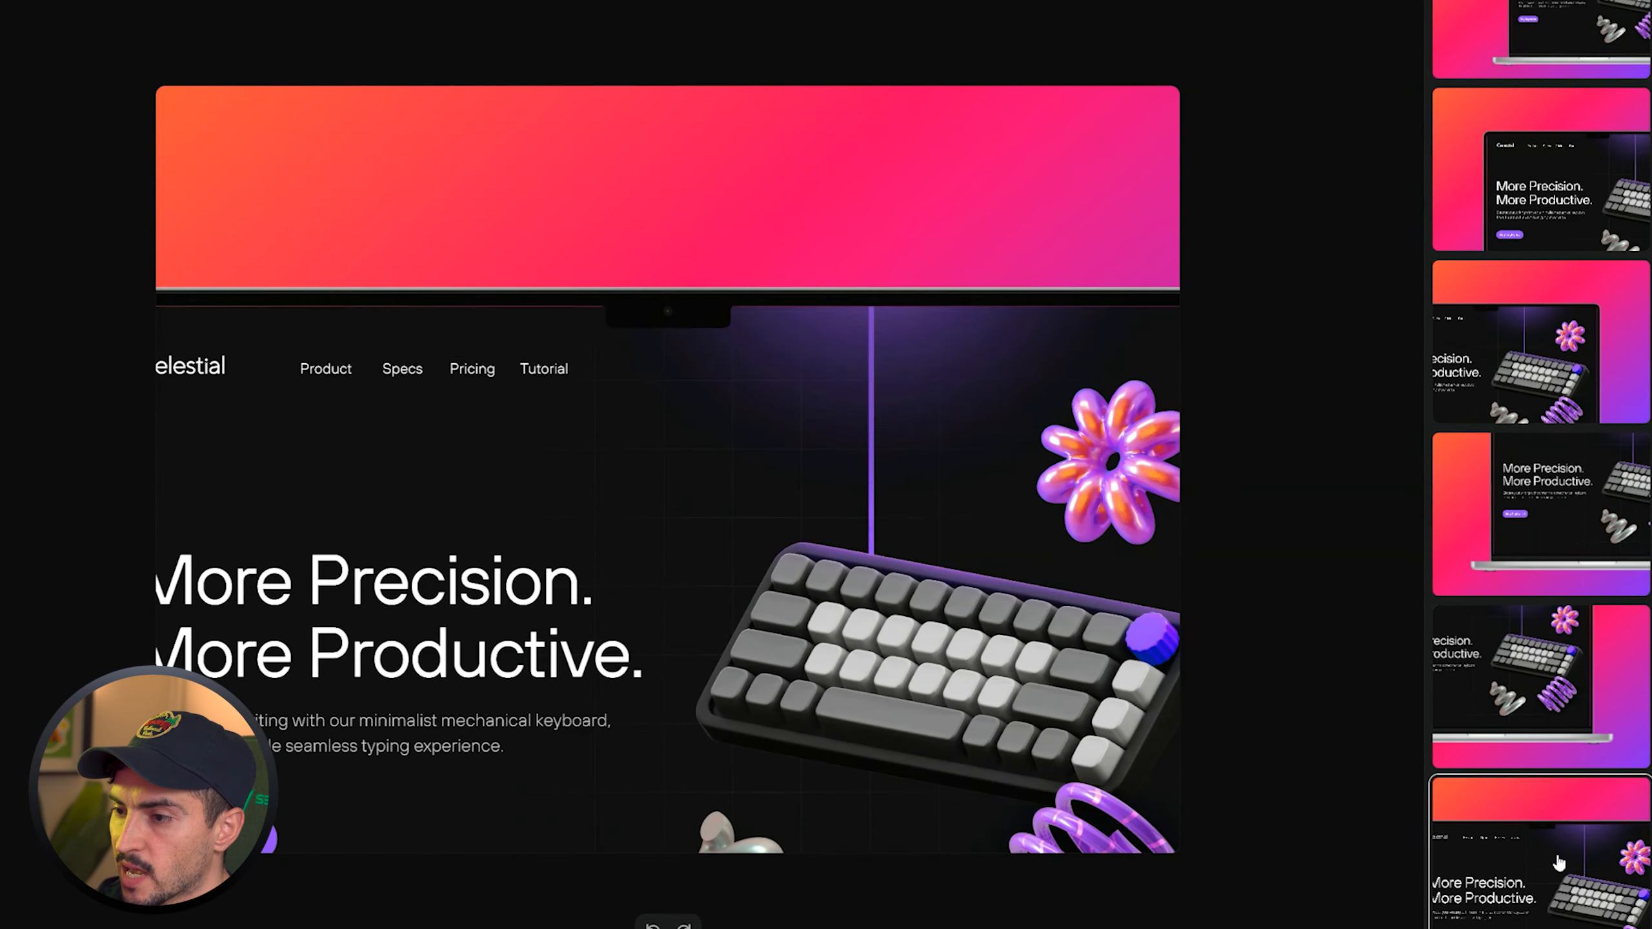
pyautogui.click(1560, 748)
# - Preview more laptop layouts and return to the first, centered layout
pyautogui.click(1525, 491)
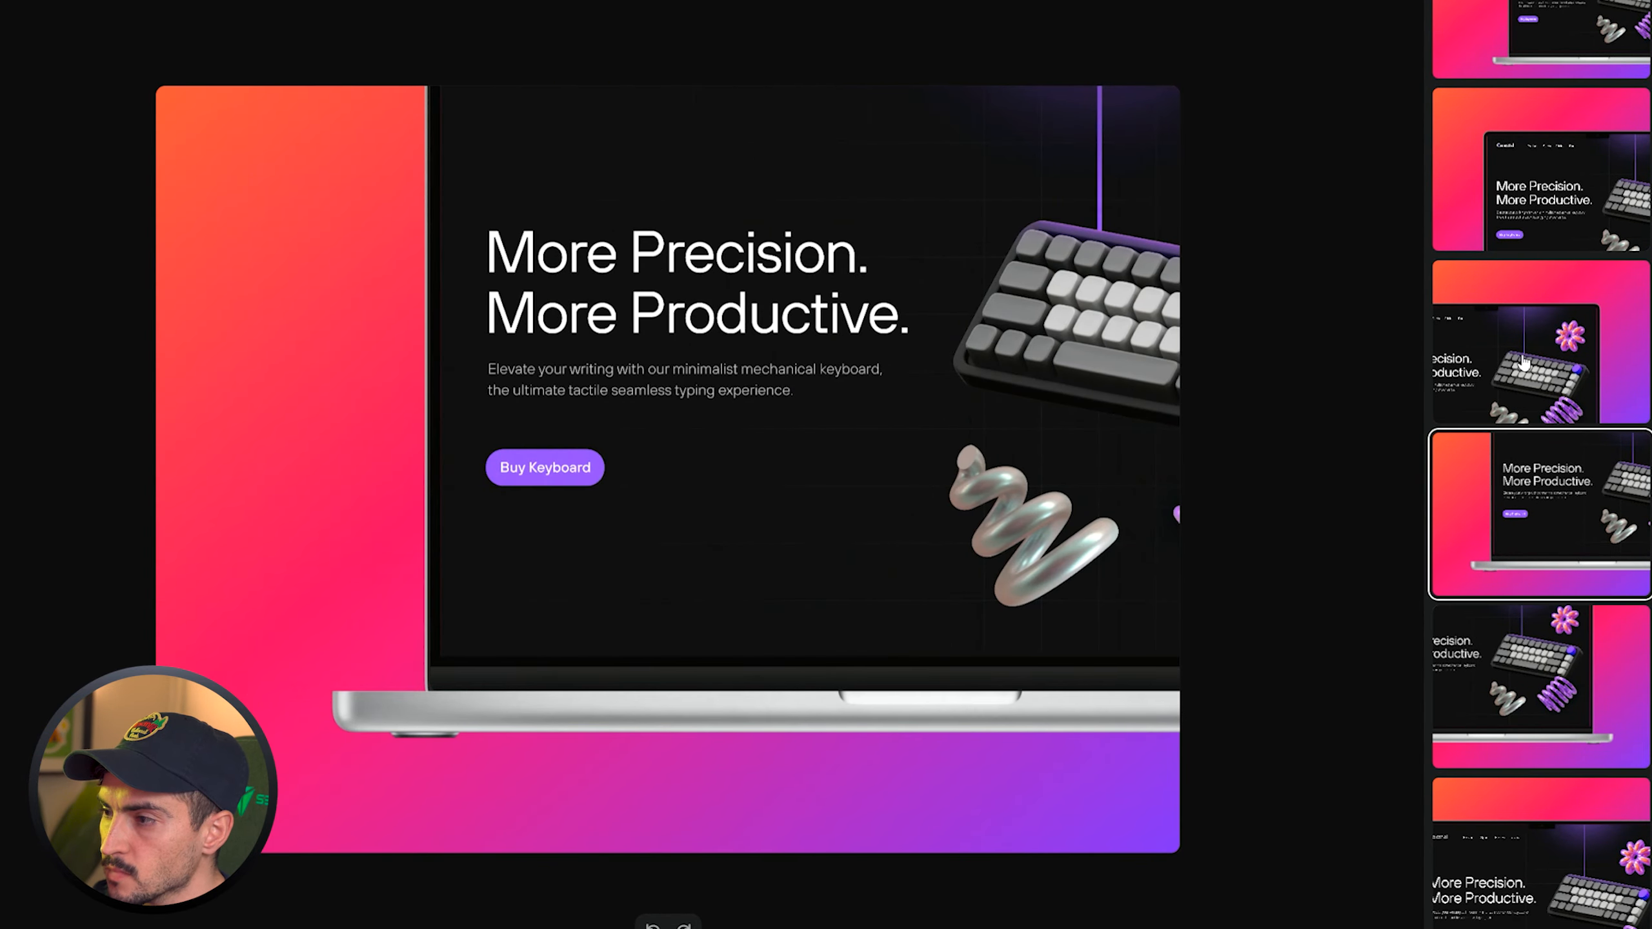
pyautogui.click(1465, 297)
pyautogui.scroll(2, 1477, 316)
pyautogui.click(1498, 370)
pyautogui.click(1517, 220)
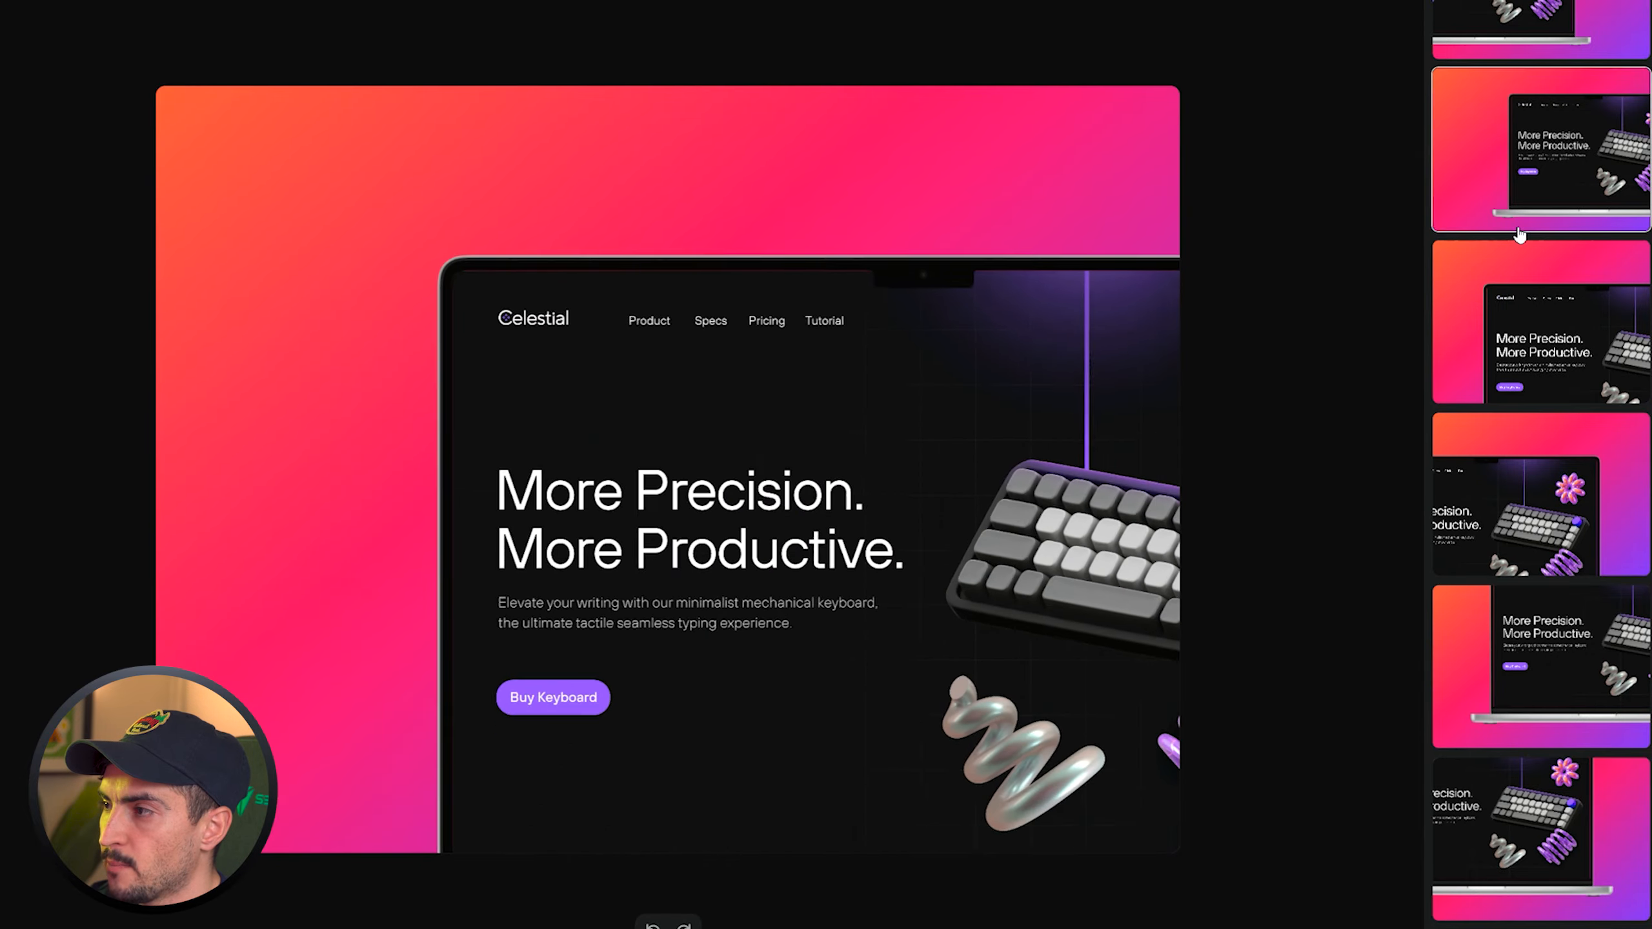
pyautogui.scroll(4, 1524, 239)
pyautogui.click(1527, 116)
pyautogui.click(1531, 234)
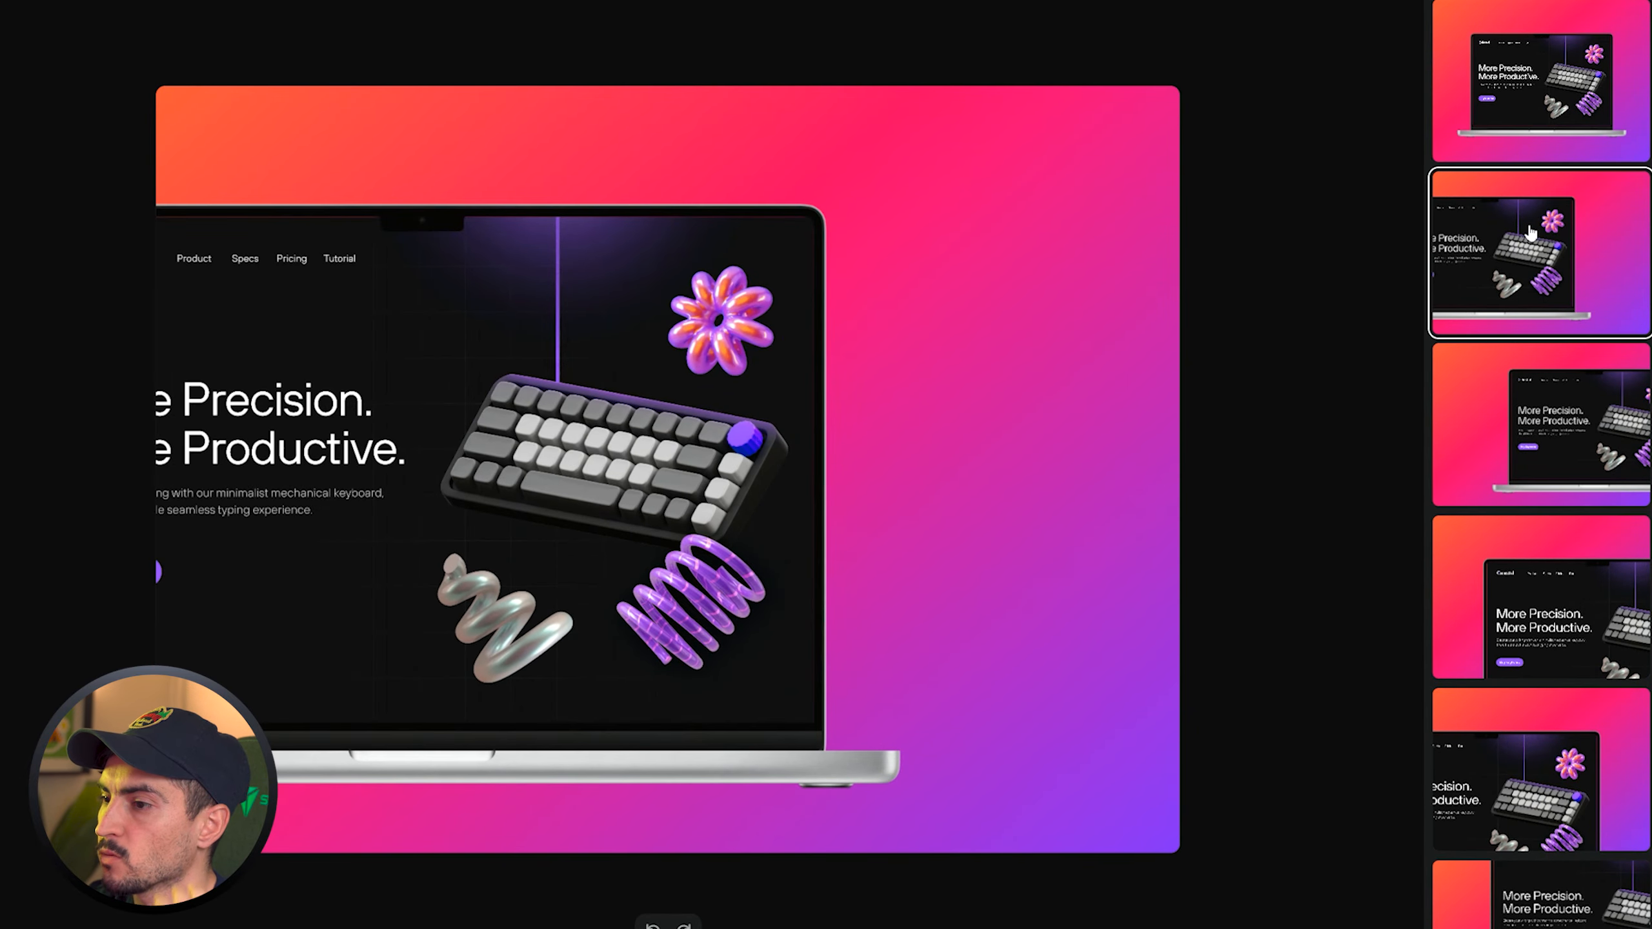
pyautogui.click(1564, 88)
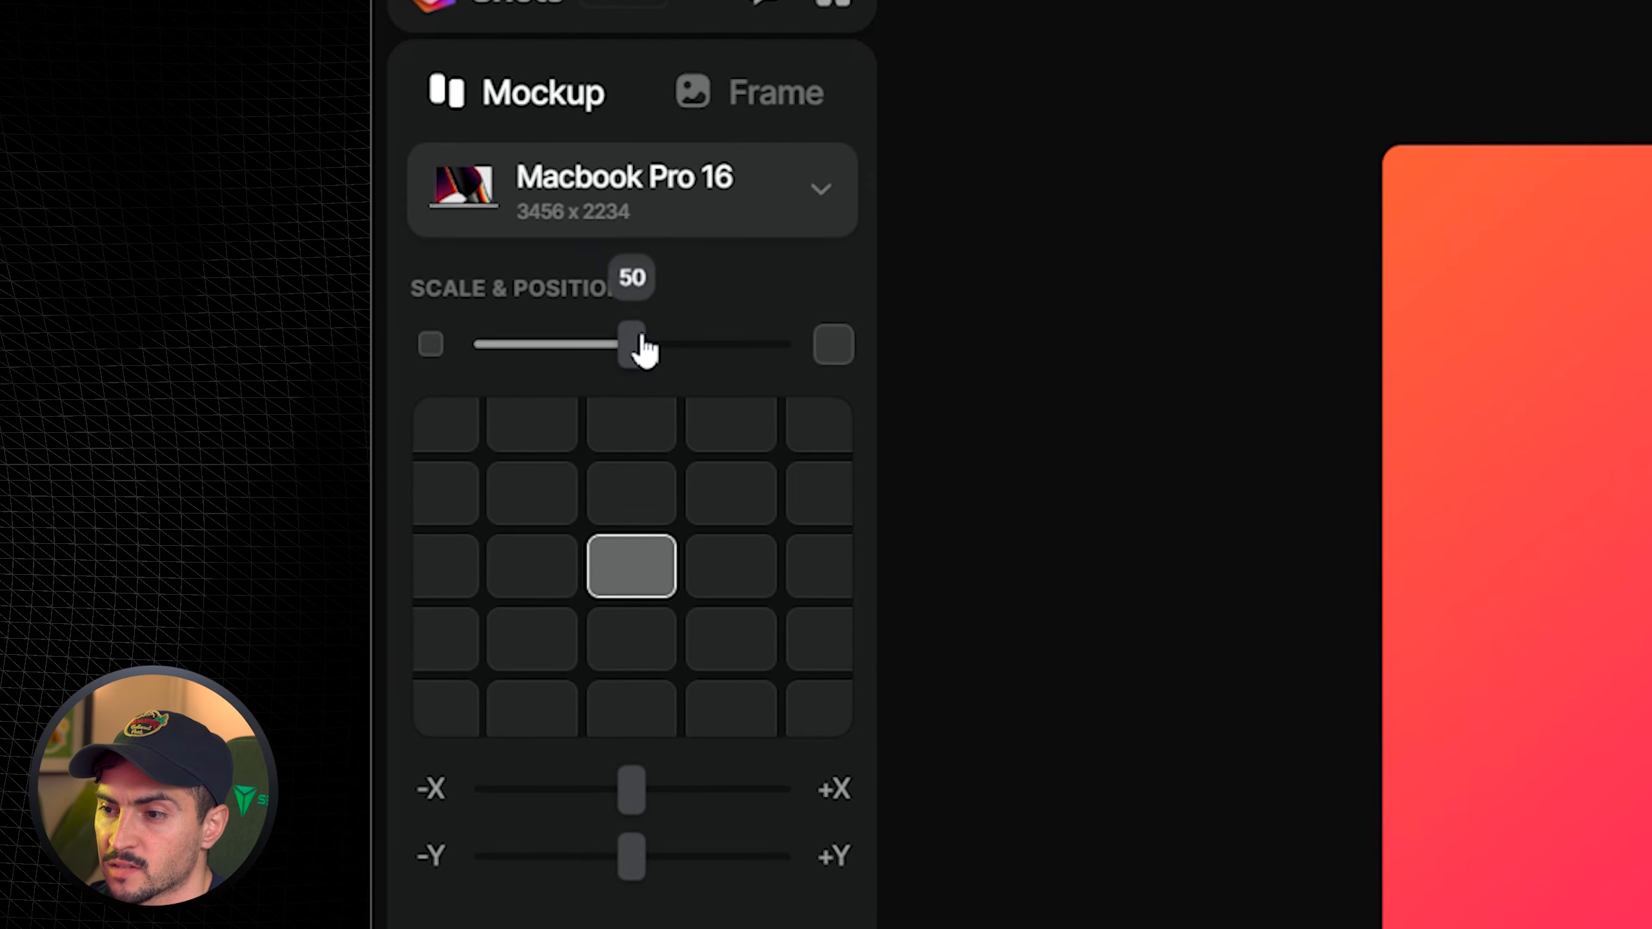
# - Experiment with the mockup's scale and grid positions, placing it back in the center cell
pyautogui.moveTo(357, 281); pyautogui.dragTo(313, 280)
pyautogui.moveTo(545, 348); pyautogui.dragTo(657, 348)
pyautogui.click(729, 509)
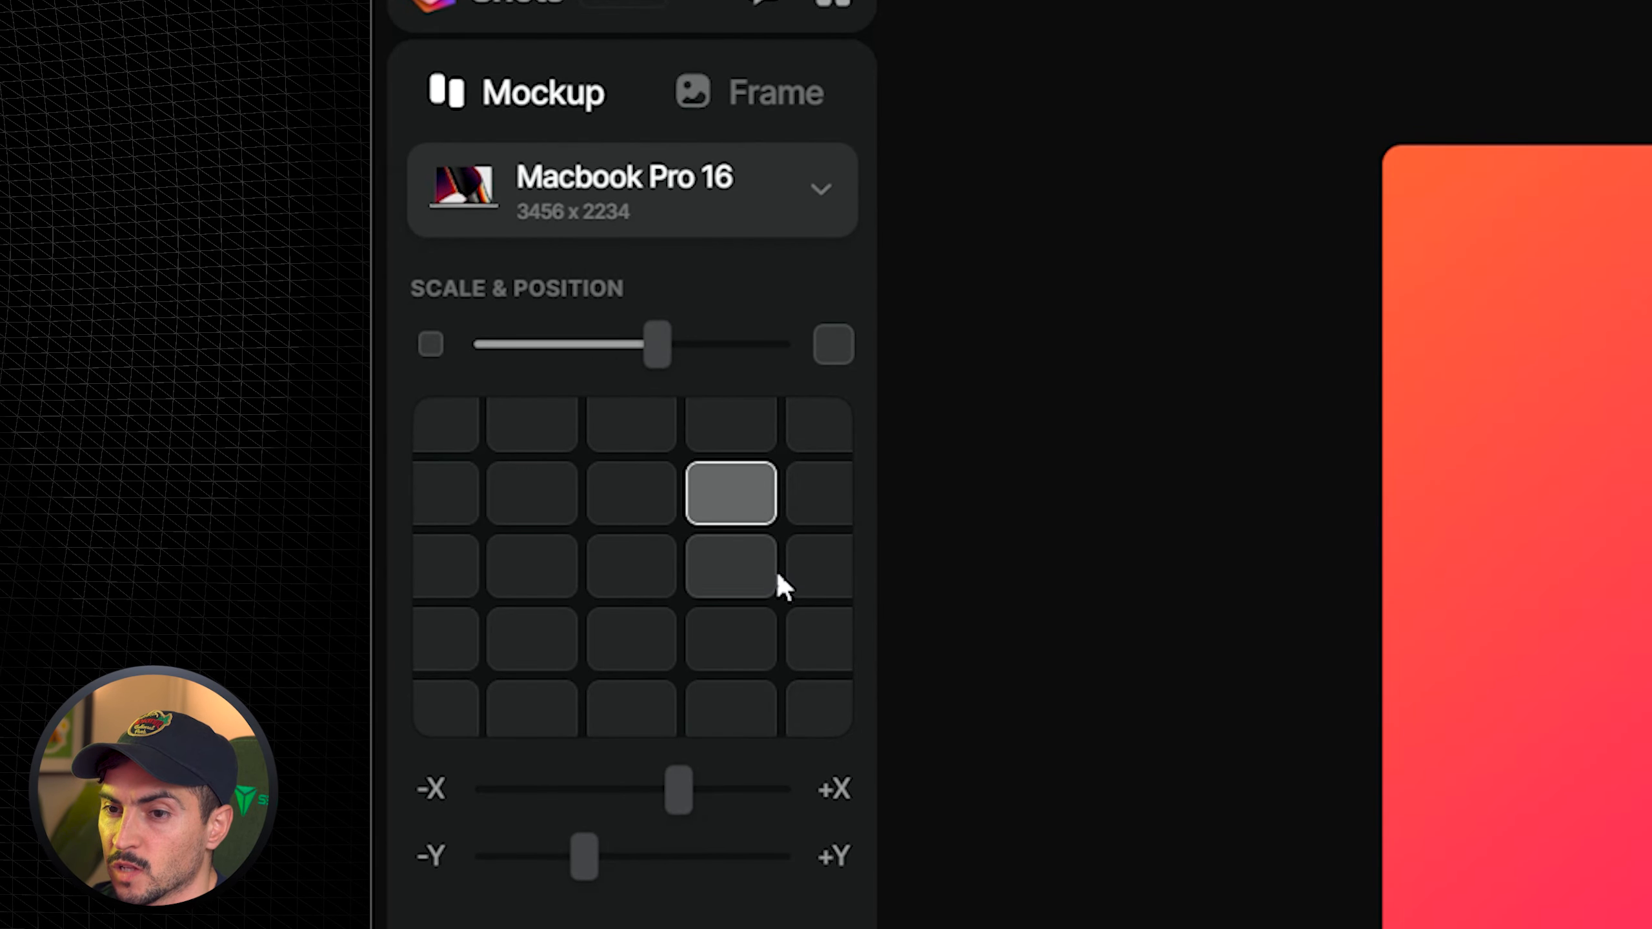
pyautogui.click(731, 565)
pyautogui.click(731, 639)
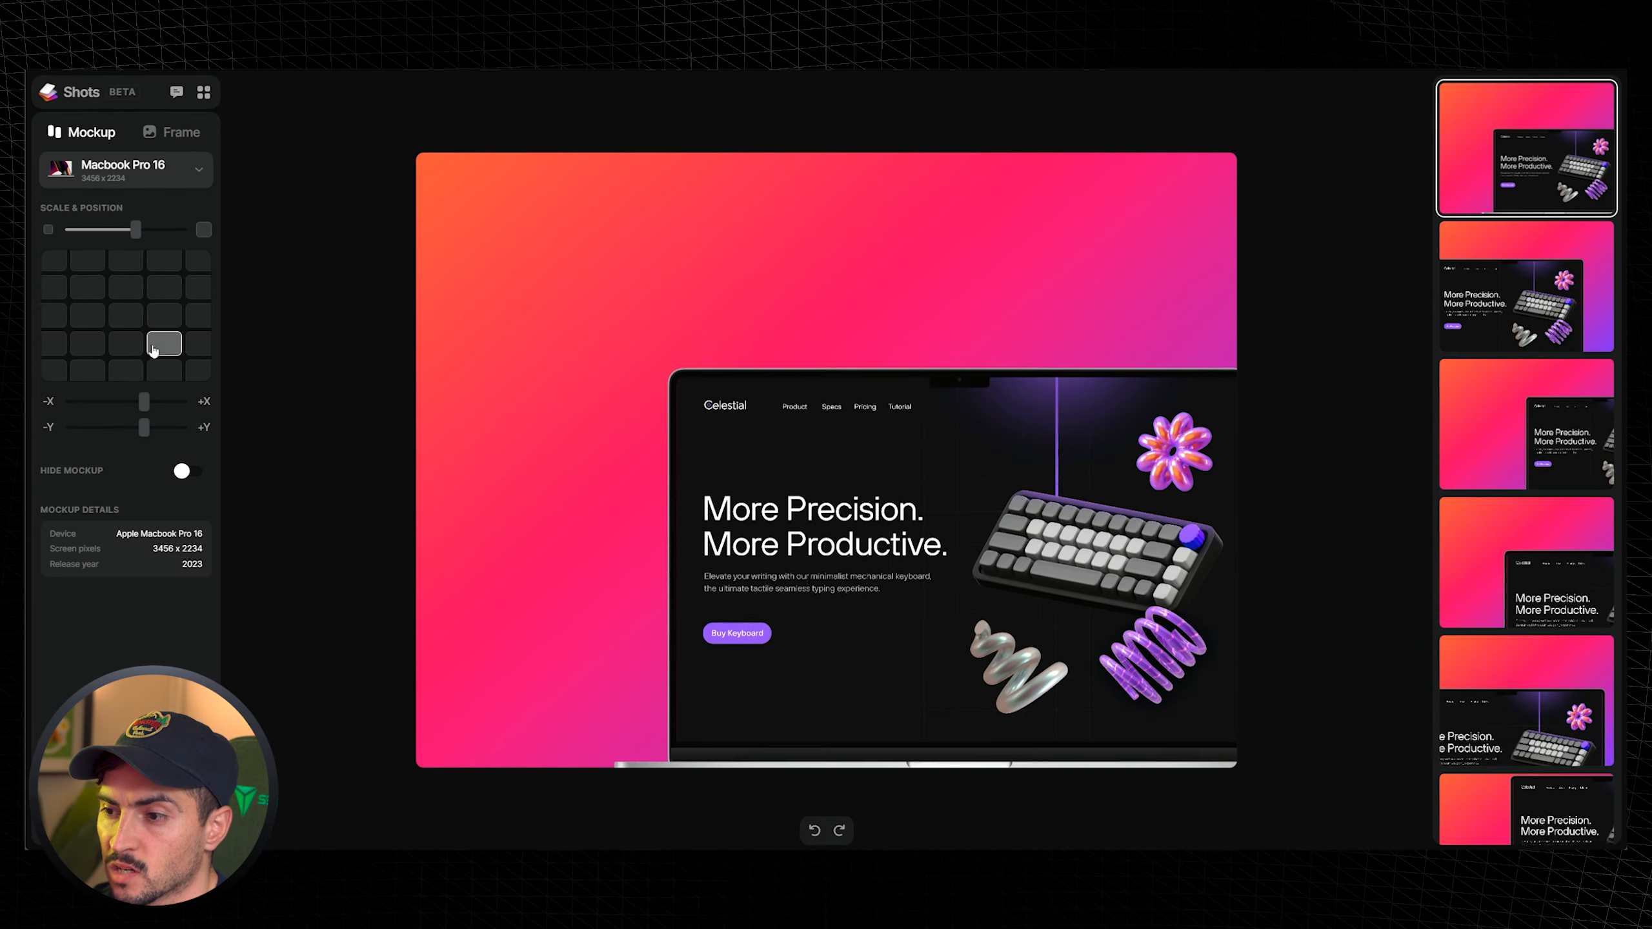
pyautogui.click(126, 343)
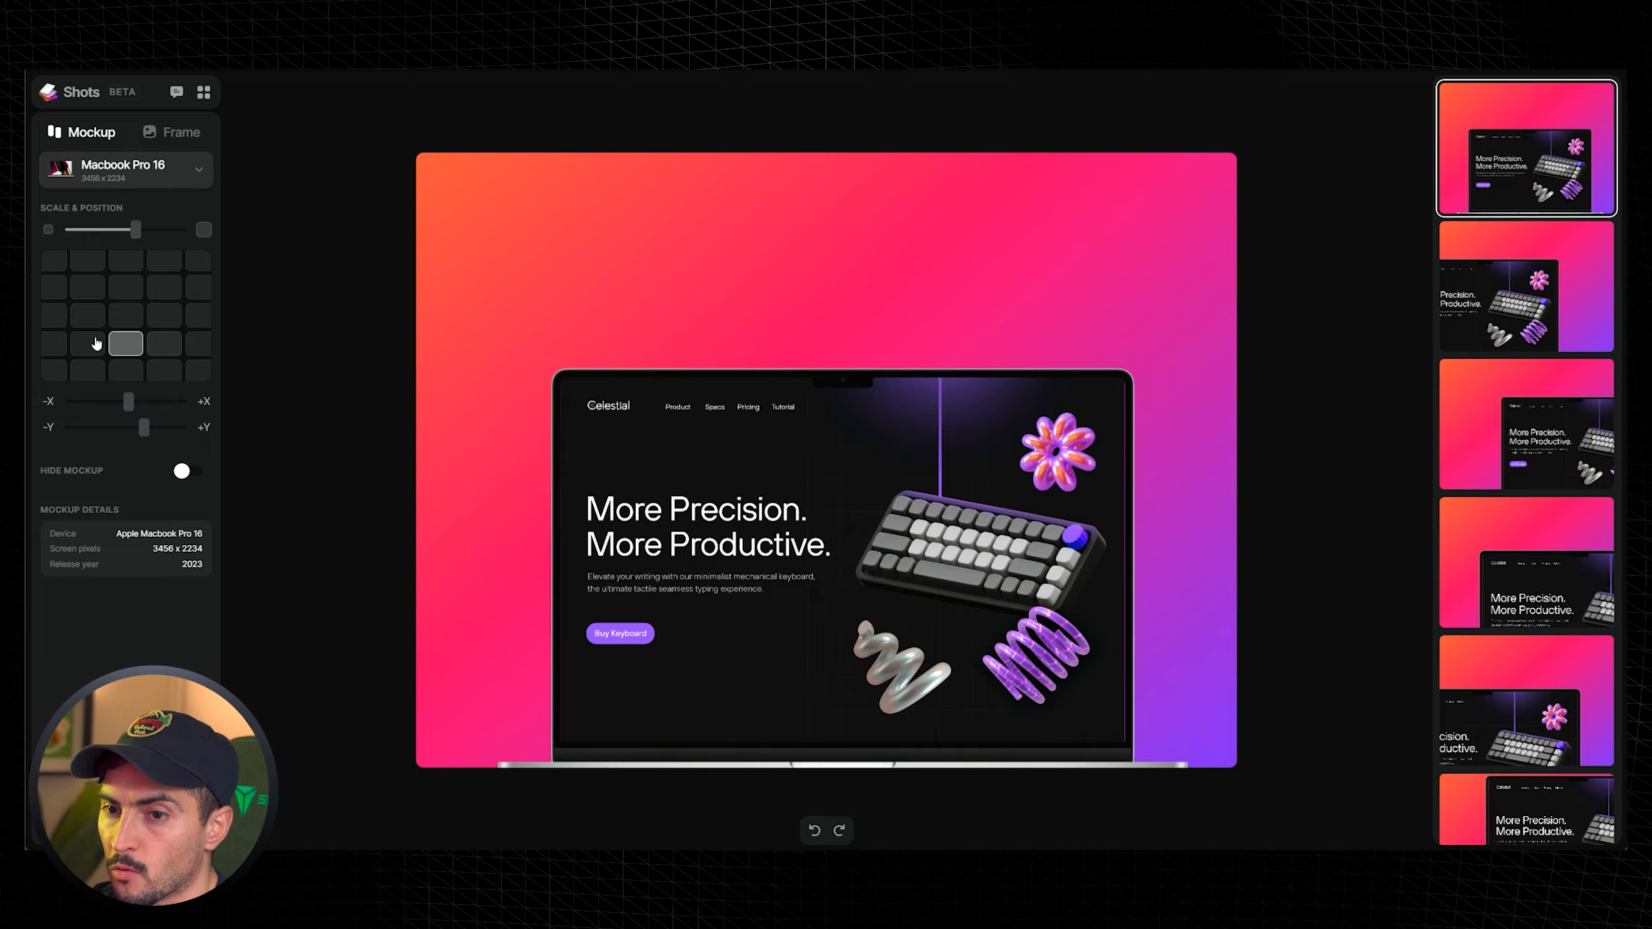
pyautogui.click(54, 342)
pyautogui.click(125, 315)
# - Set the mockup scale to 68 and toggle Hide Mockup on and back off
pyautogui.moveTo(136, 229)
pyautogui.mouseDown()
pyautogui.moveTo(170, 231)
pyautogui.moveTo(118, 244)
pyautogui.moveTo(150, 236)
pyautogui.mouseUp()
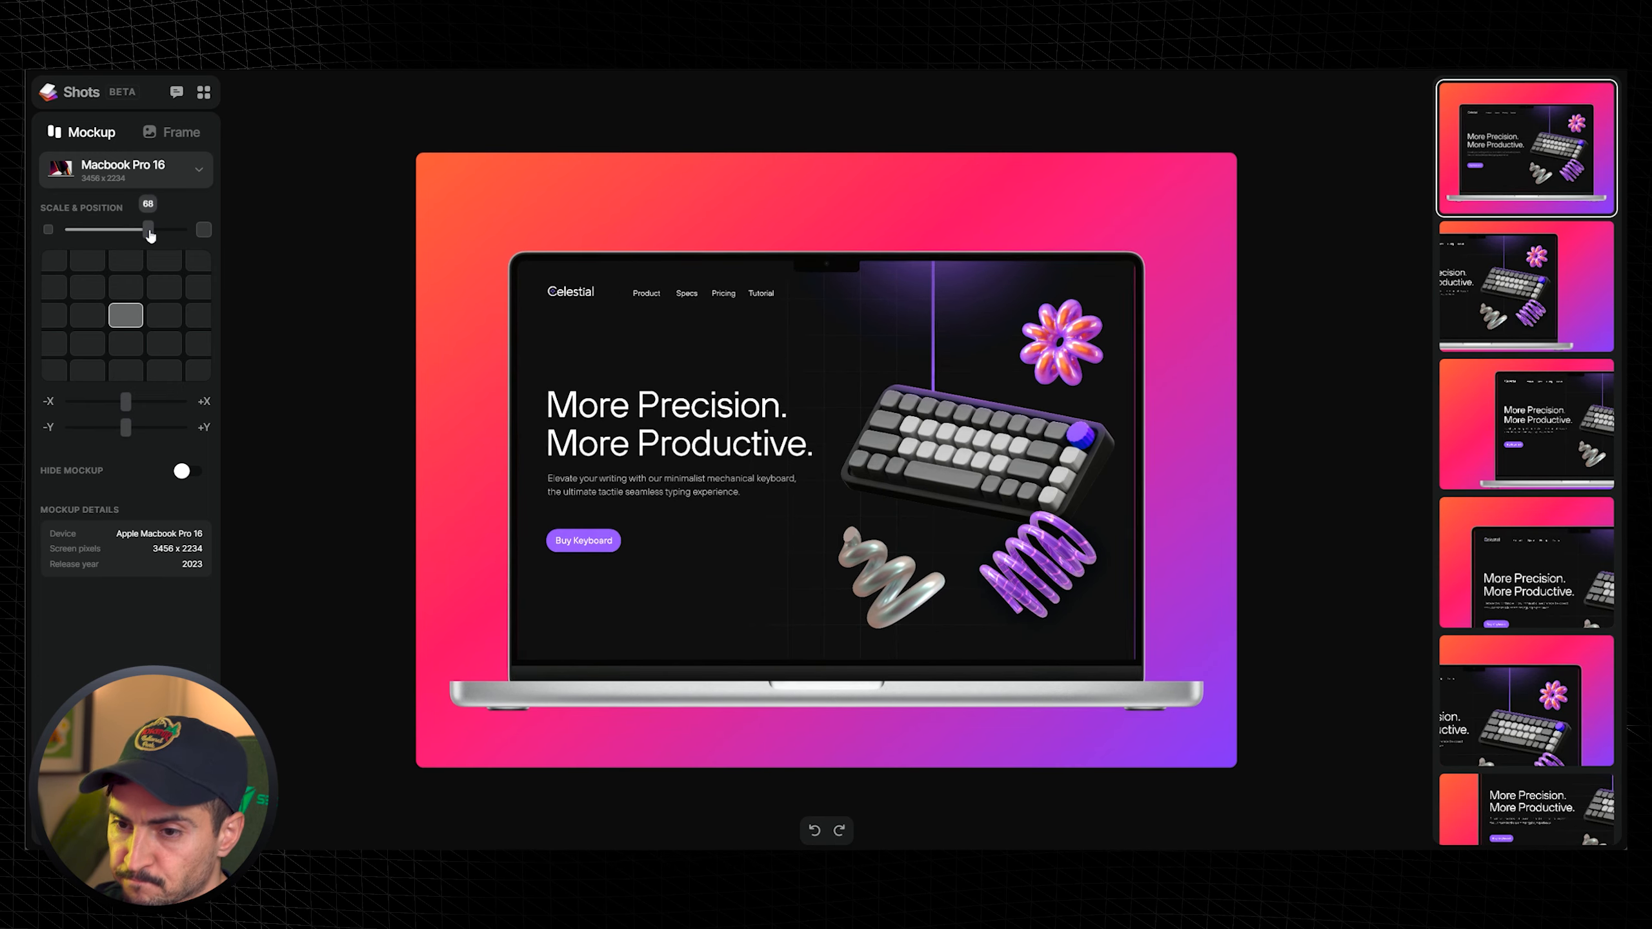
pyautogui.click(188, 472)
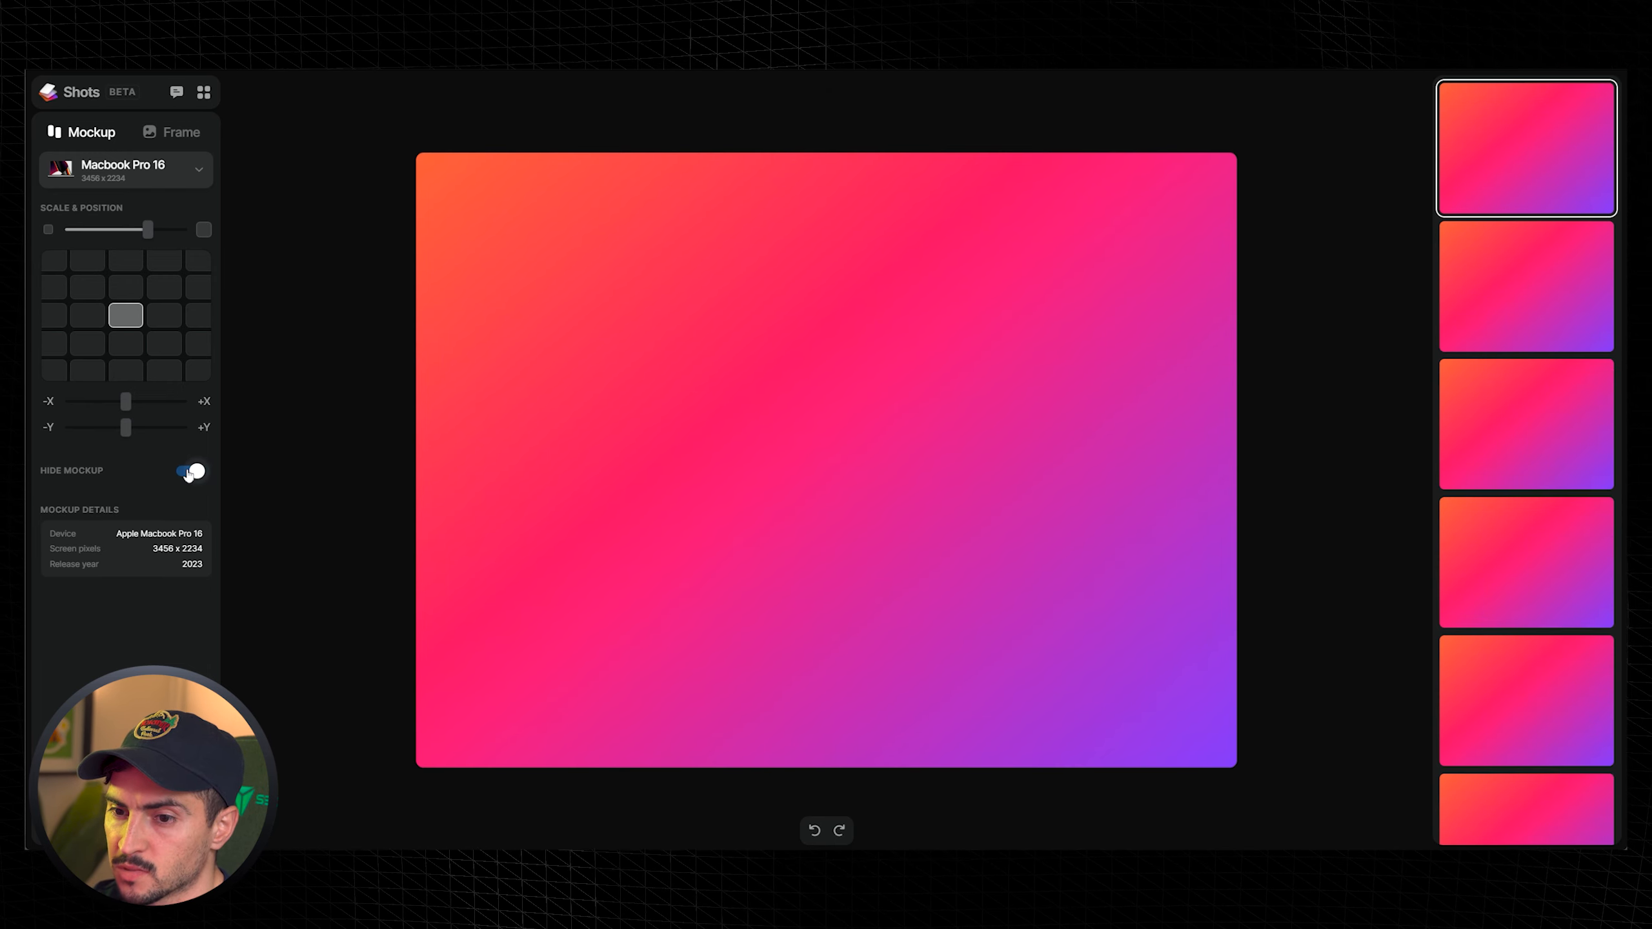
pyautogui.click(188, 472)
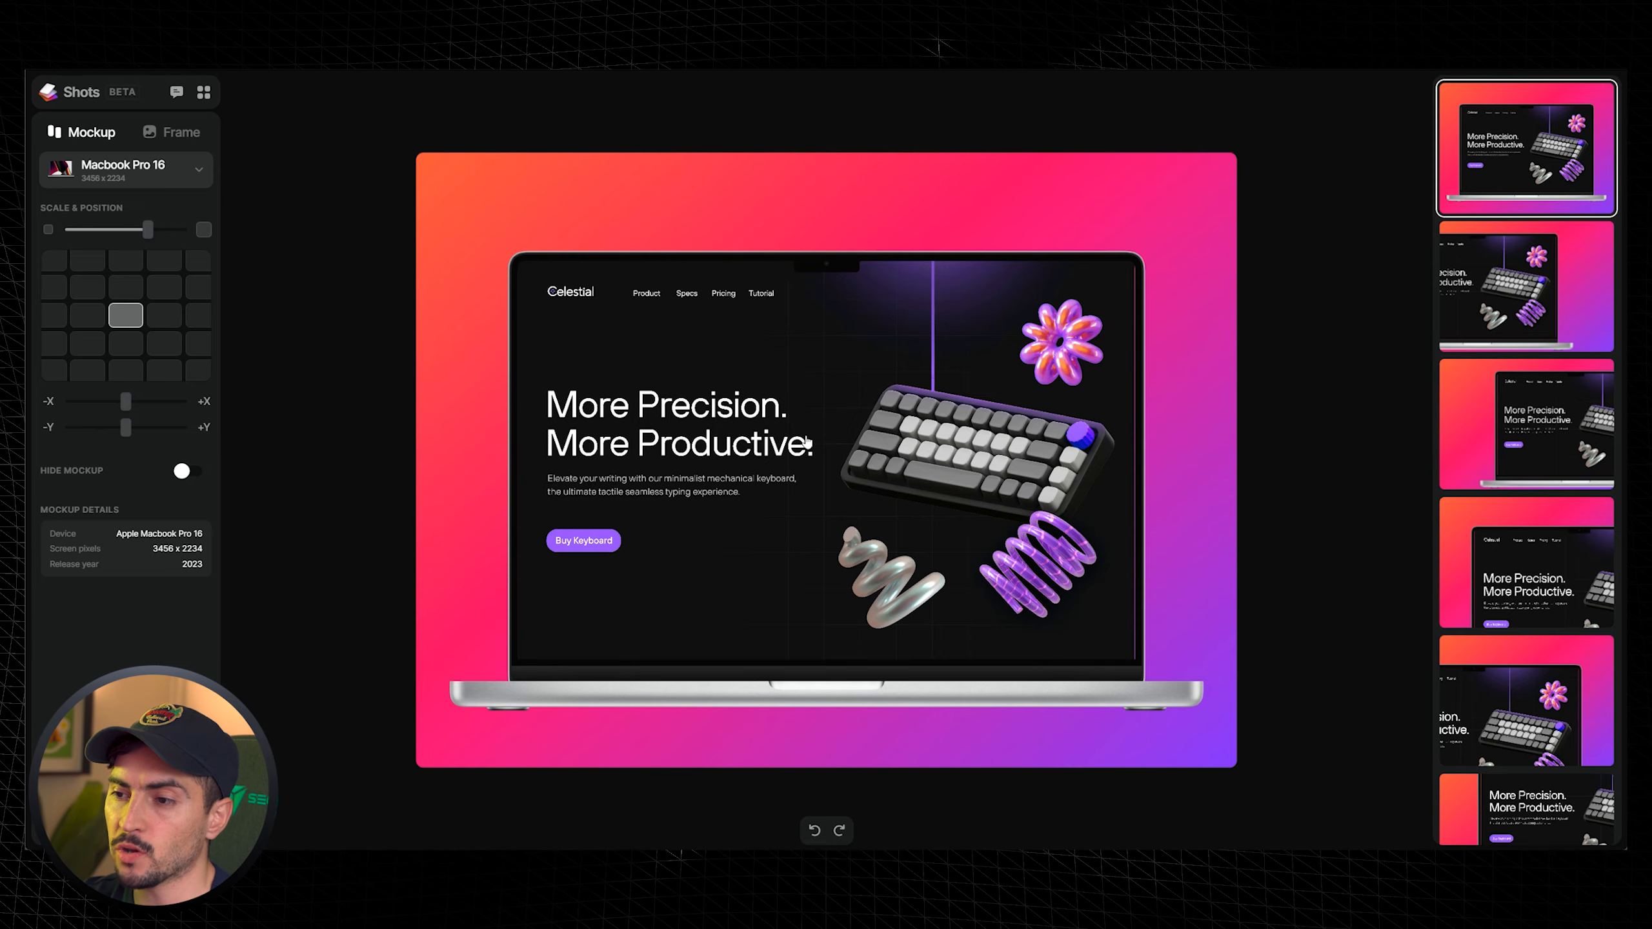
# - Reload SAAS-Design-Illustrator-Tutorial.png as the laptop's screen image
pyautogui.click(823, 441)
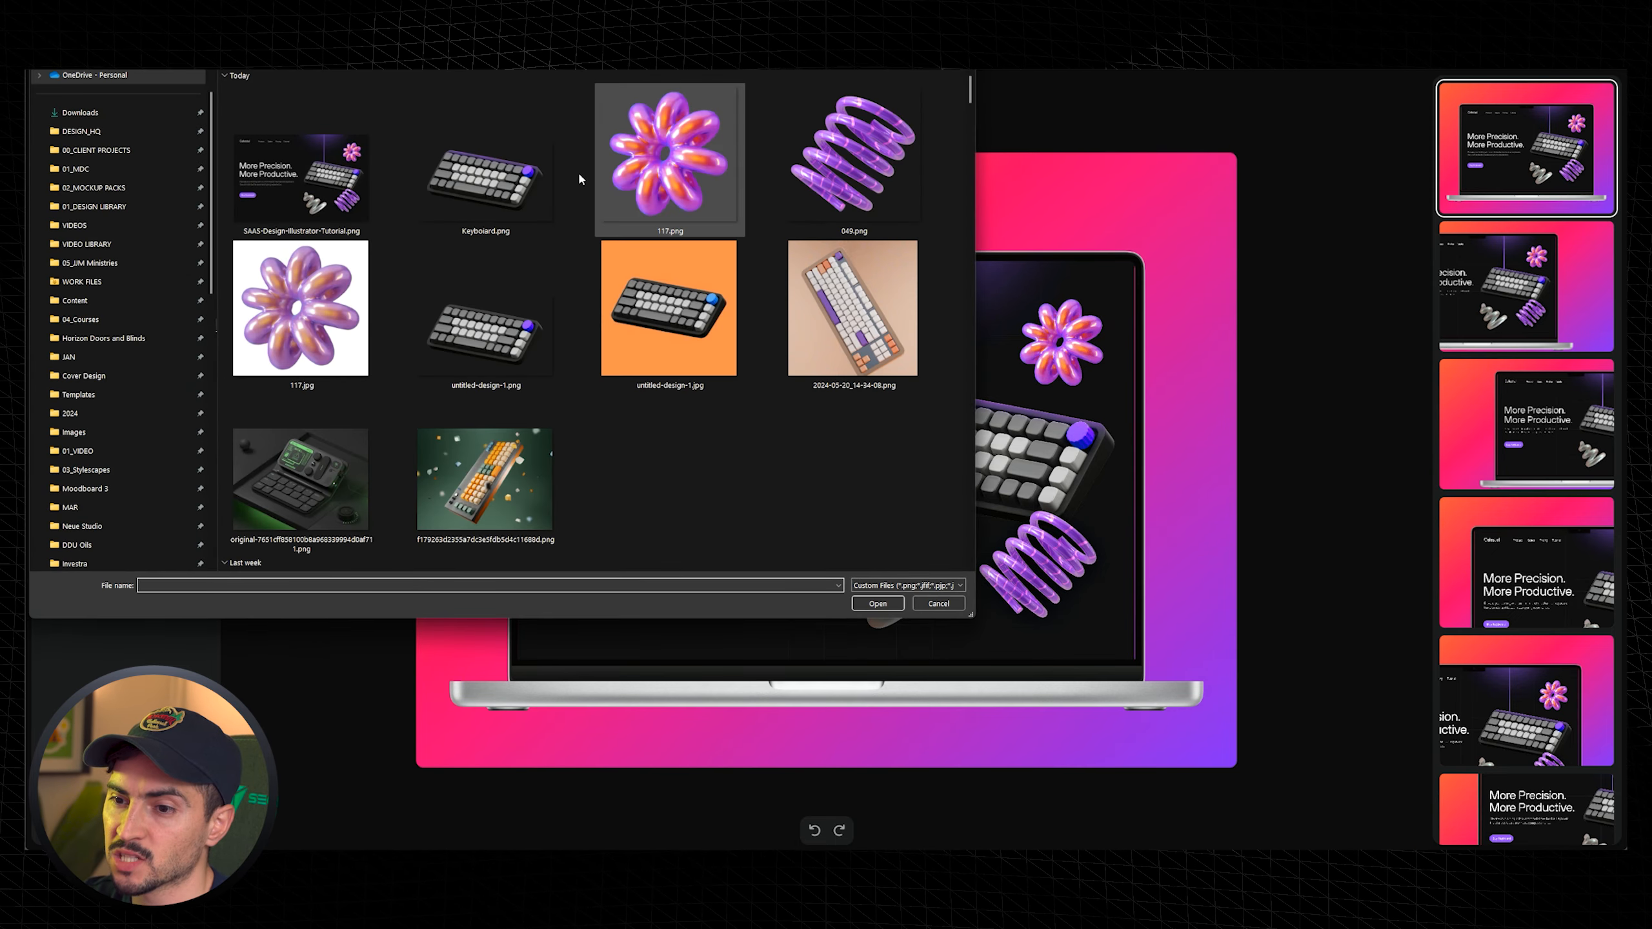
pyautogui.scroll(-15, 479, 335)
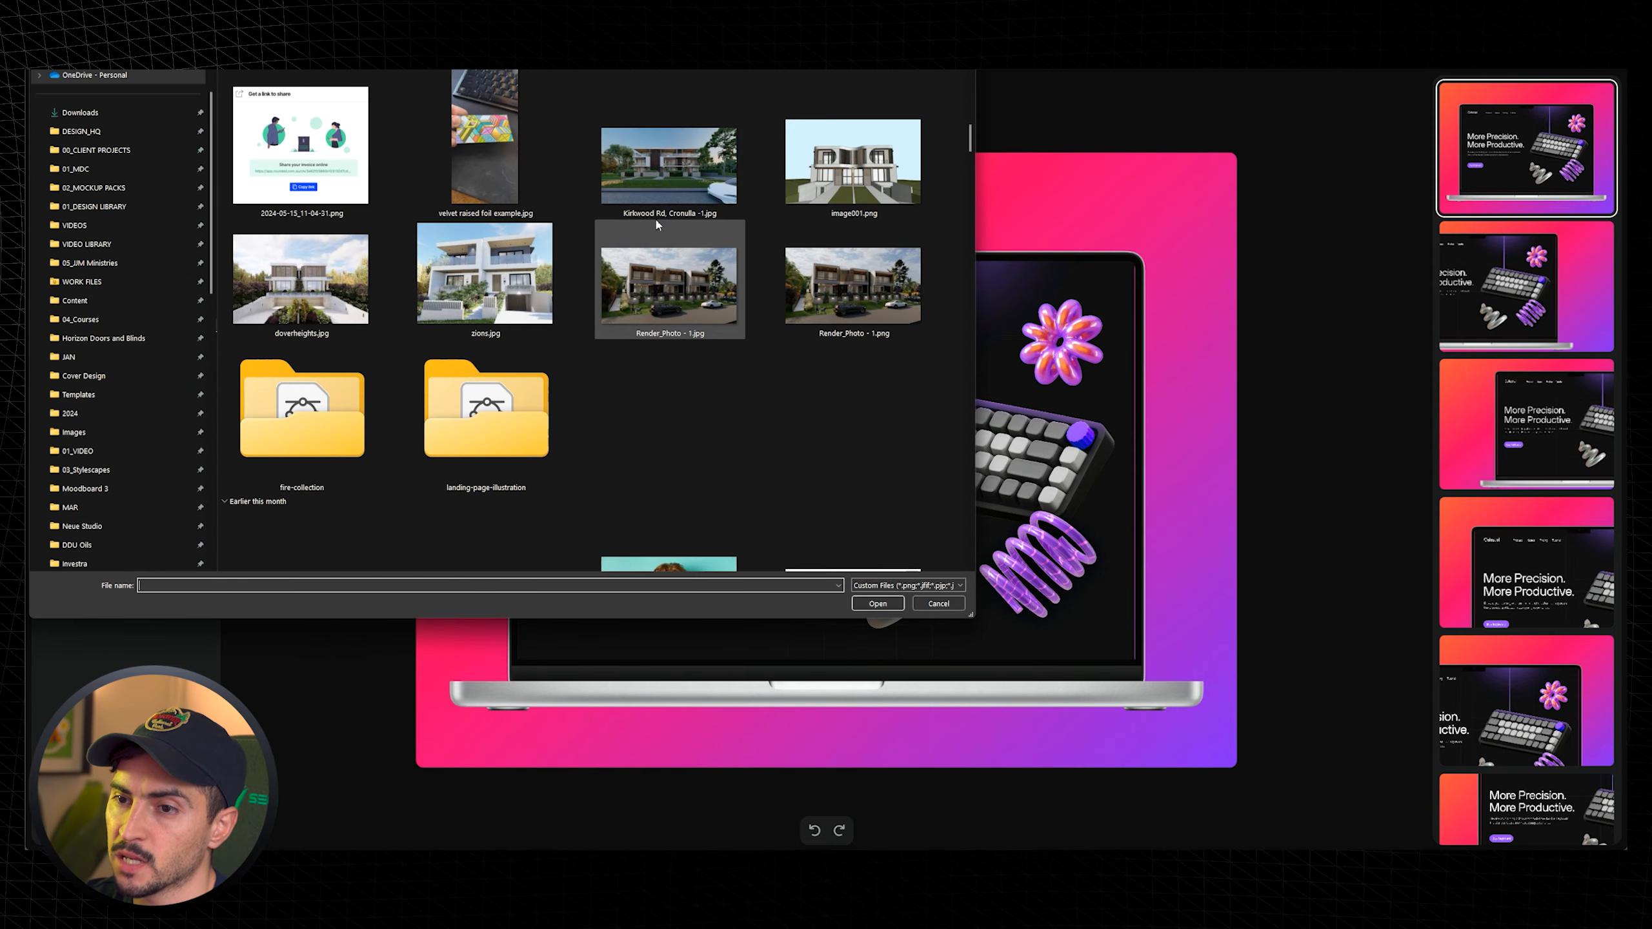
pyautogui.scroll(5, 344, 224)
pyautogui.doubleClick(344, 224)
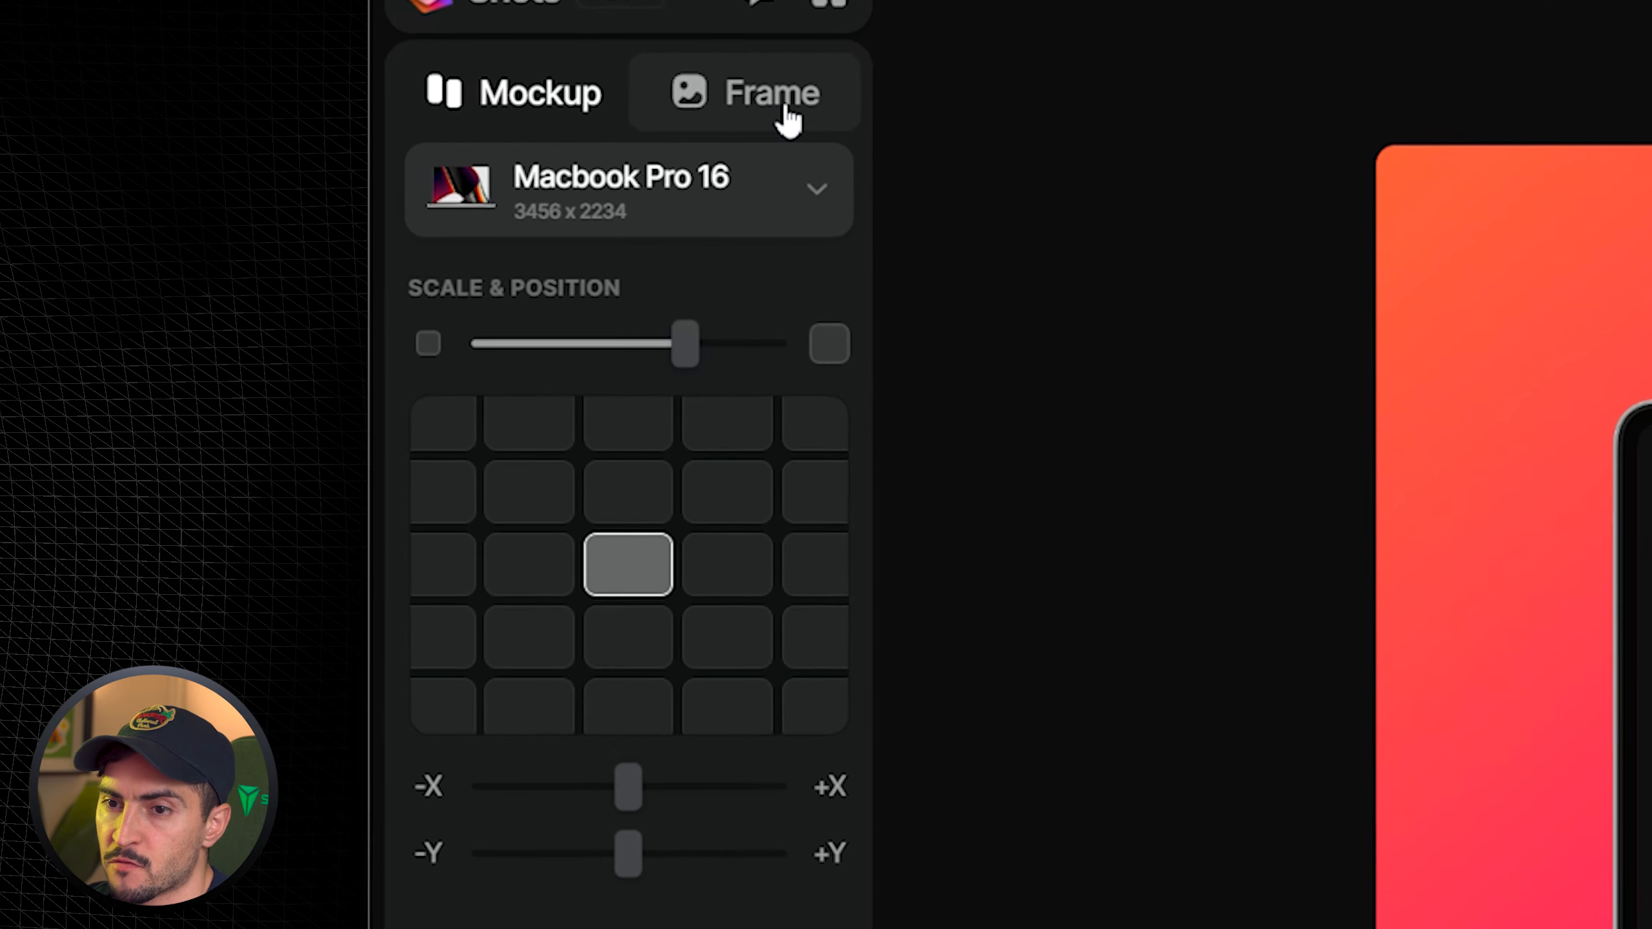
# - Open the Frame settings and add a little grain with the background Noise slider
pyautogui.click(177, 132)
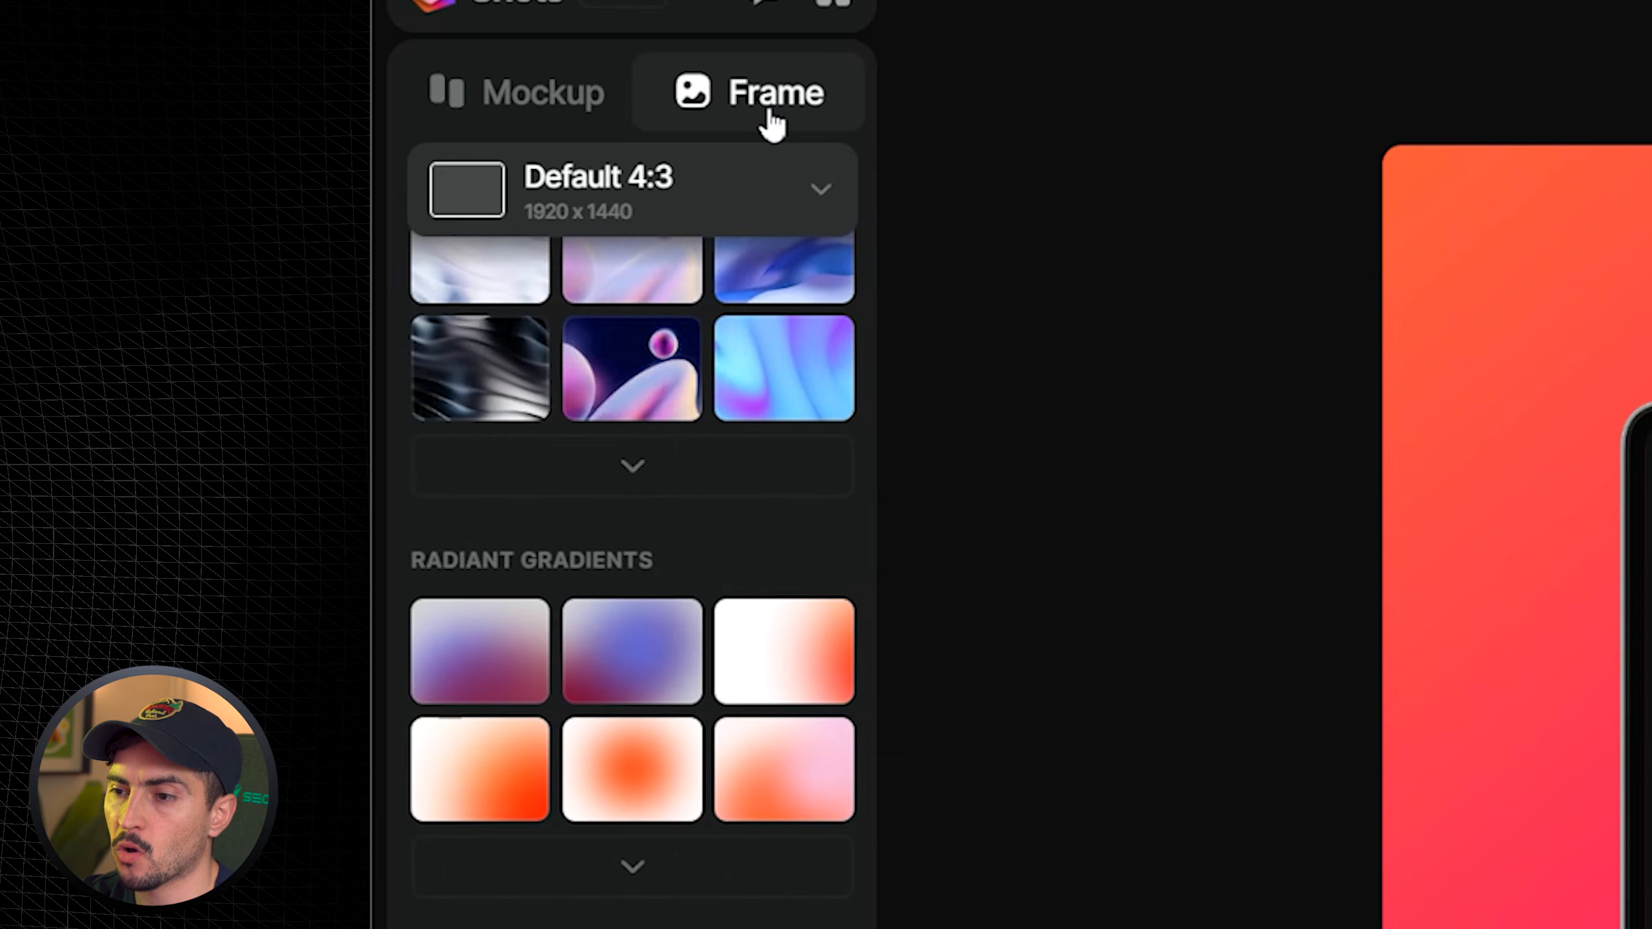
pyautogui.scroll(-10, 749, 479)
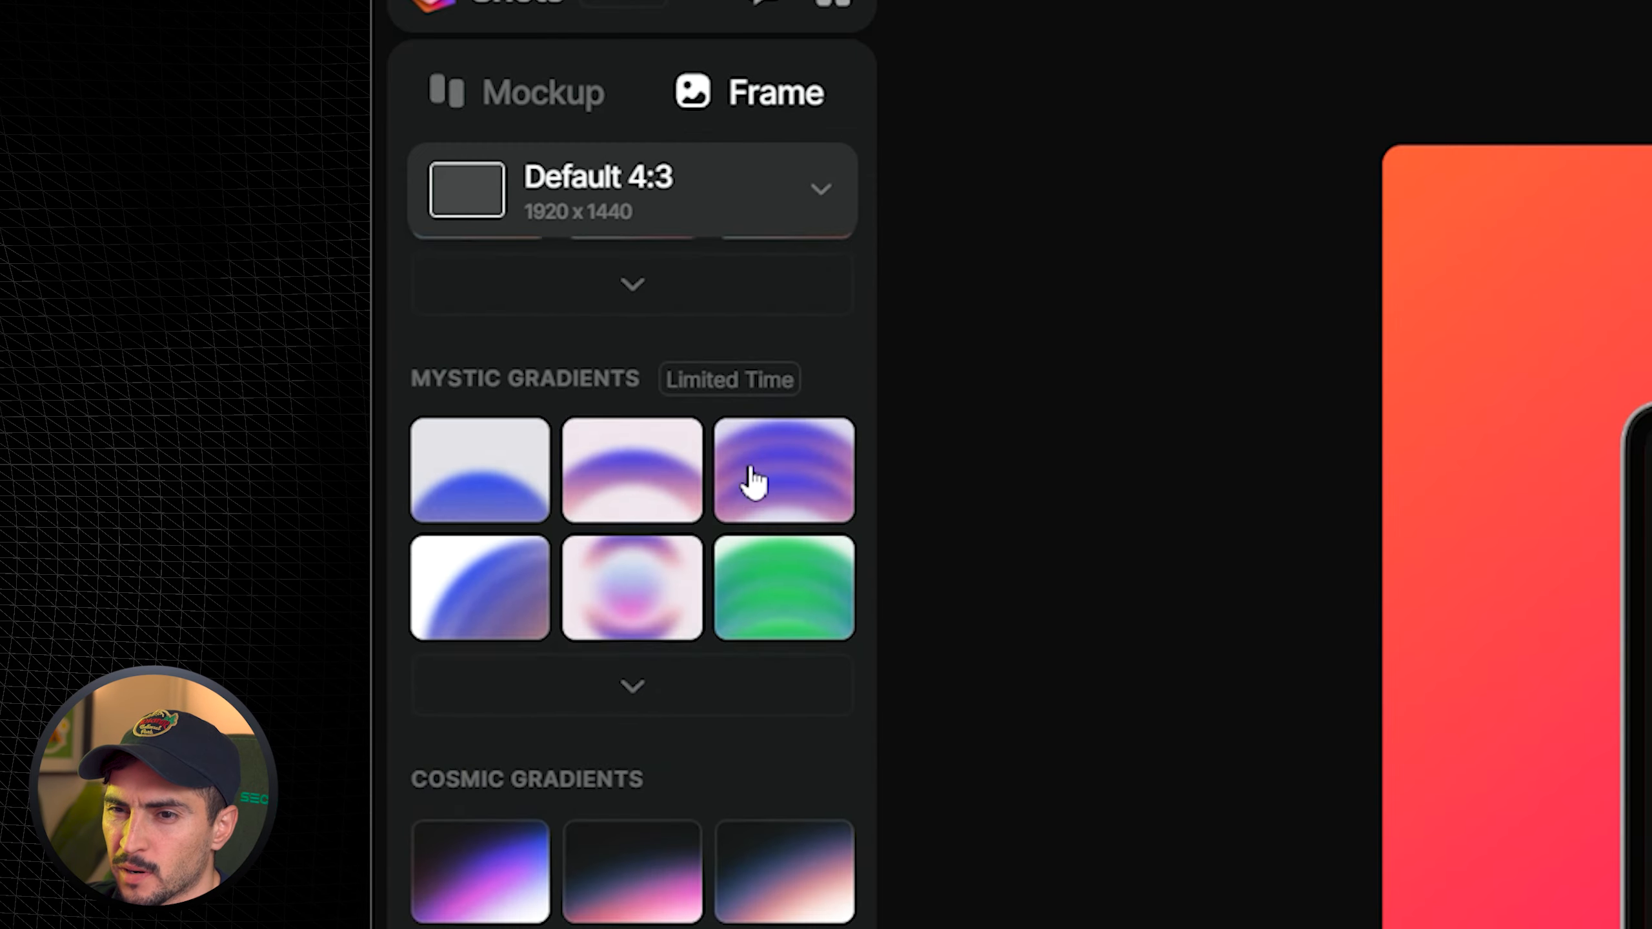
pyautogui.moveTo(473, 345)
pyautogui.moveTo(495, 351); pyautogui.dragTo(676, 345)
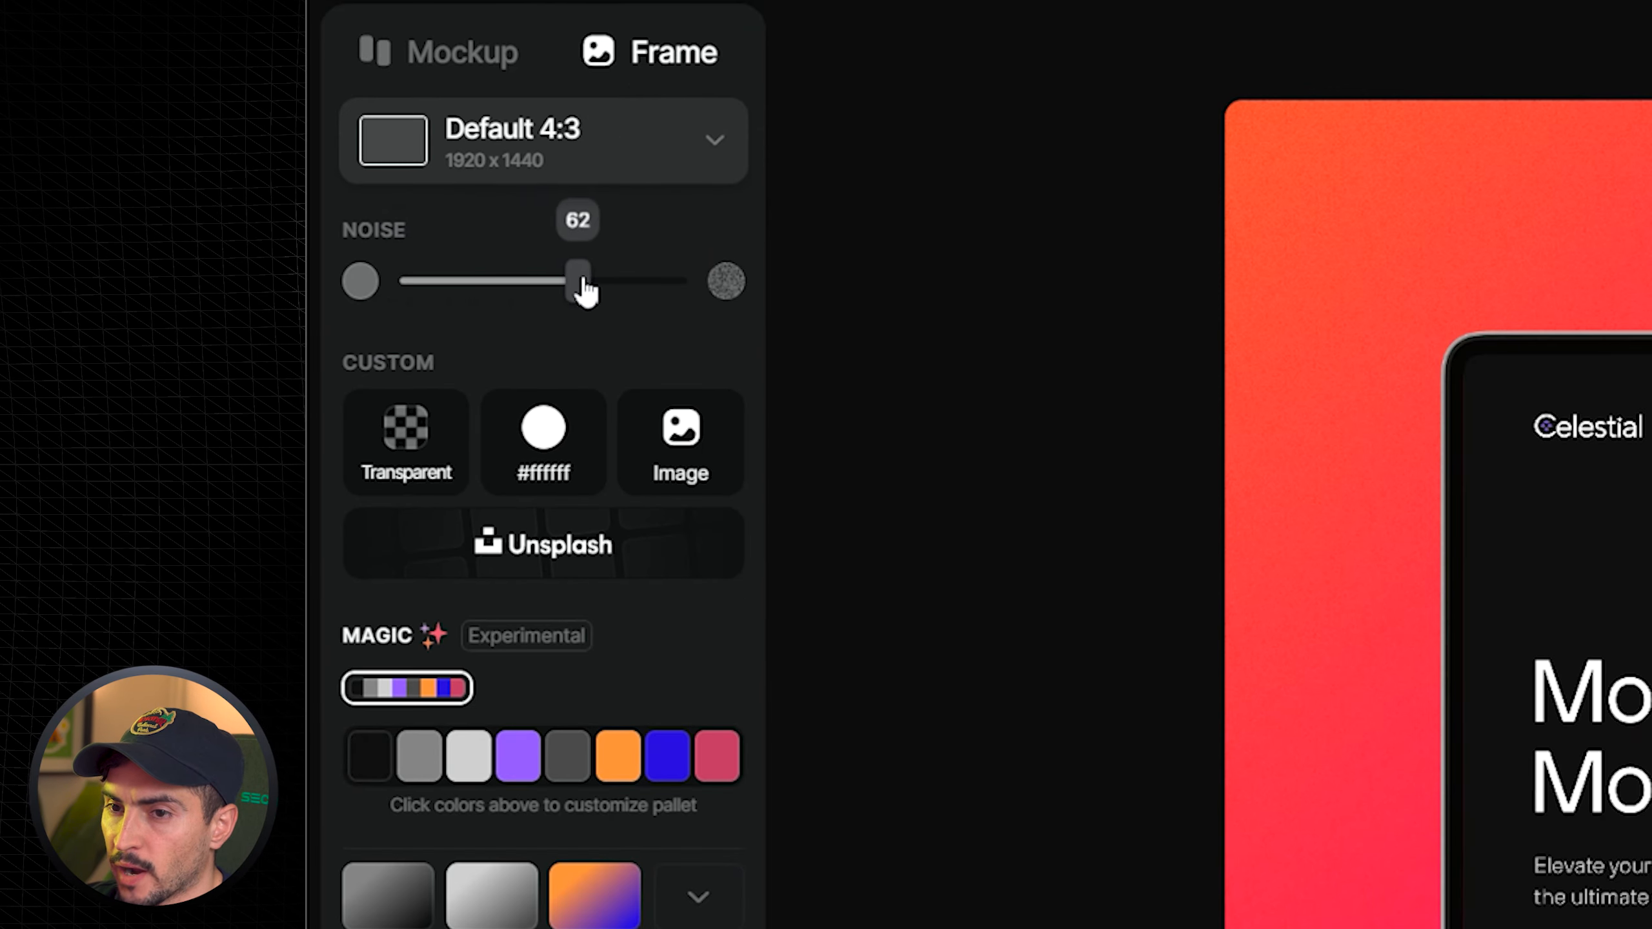
pyautogui.moveTo(629, 287); pyautogui.dragTo(531, 293)
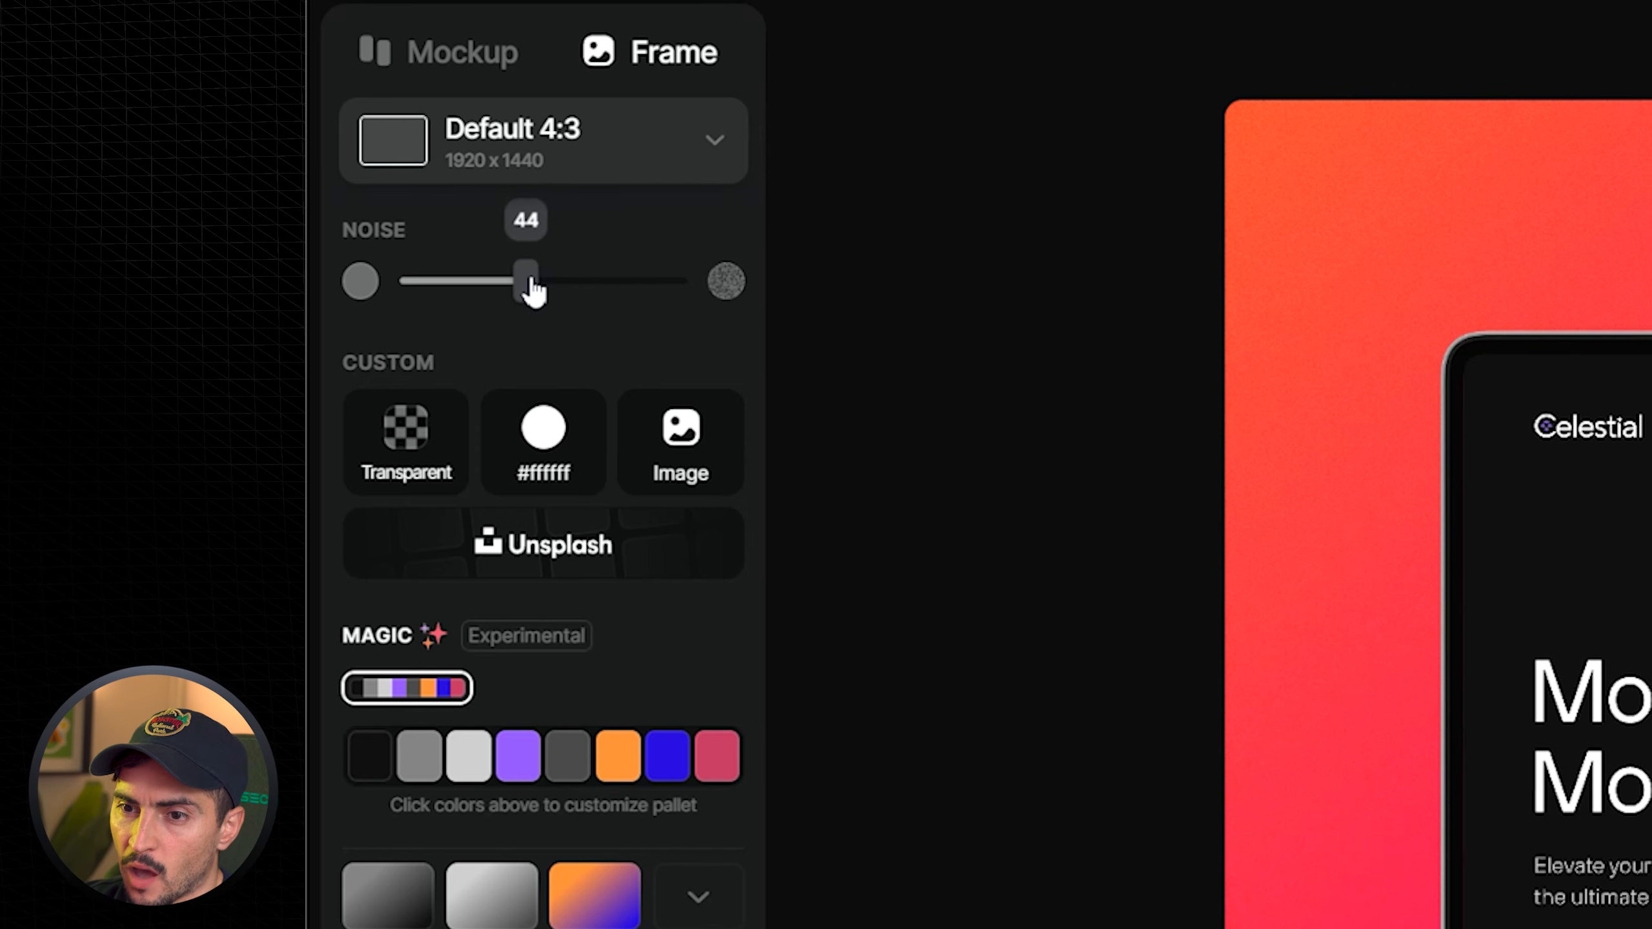
# - Open and close the custom Image background option, then exclude purple from the Magic colour palette
pyautogui.click(682, 459)
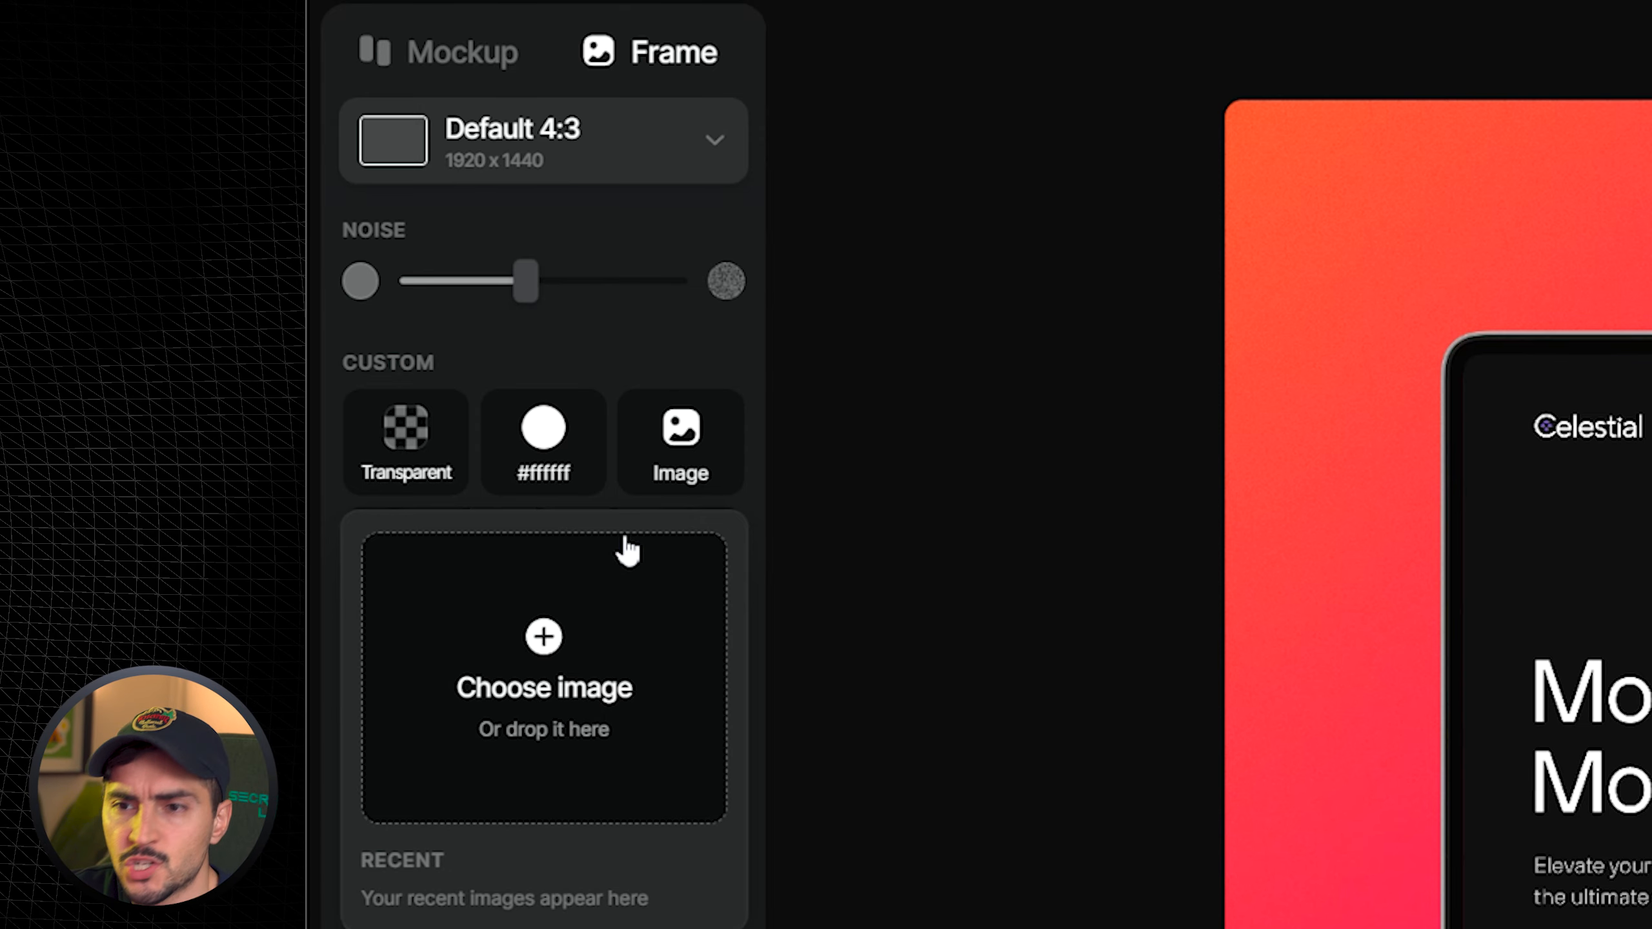
pyautogui.click(711, 347)
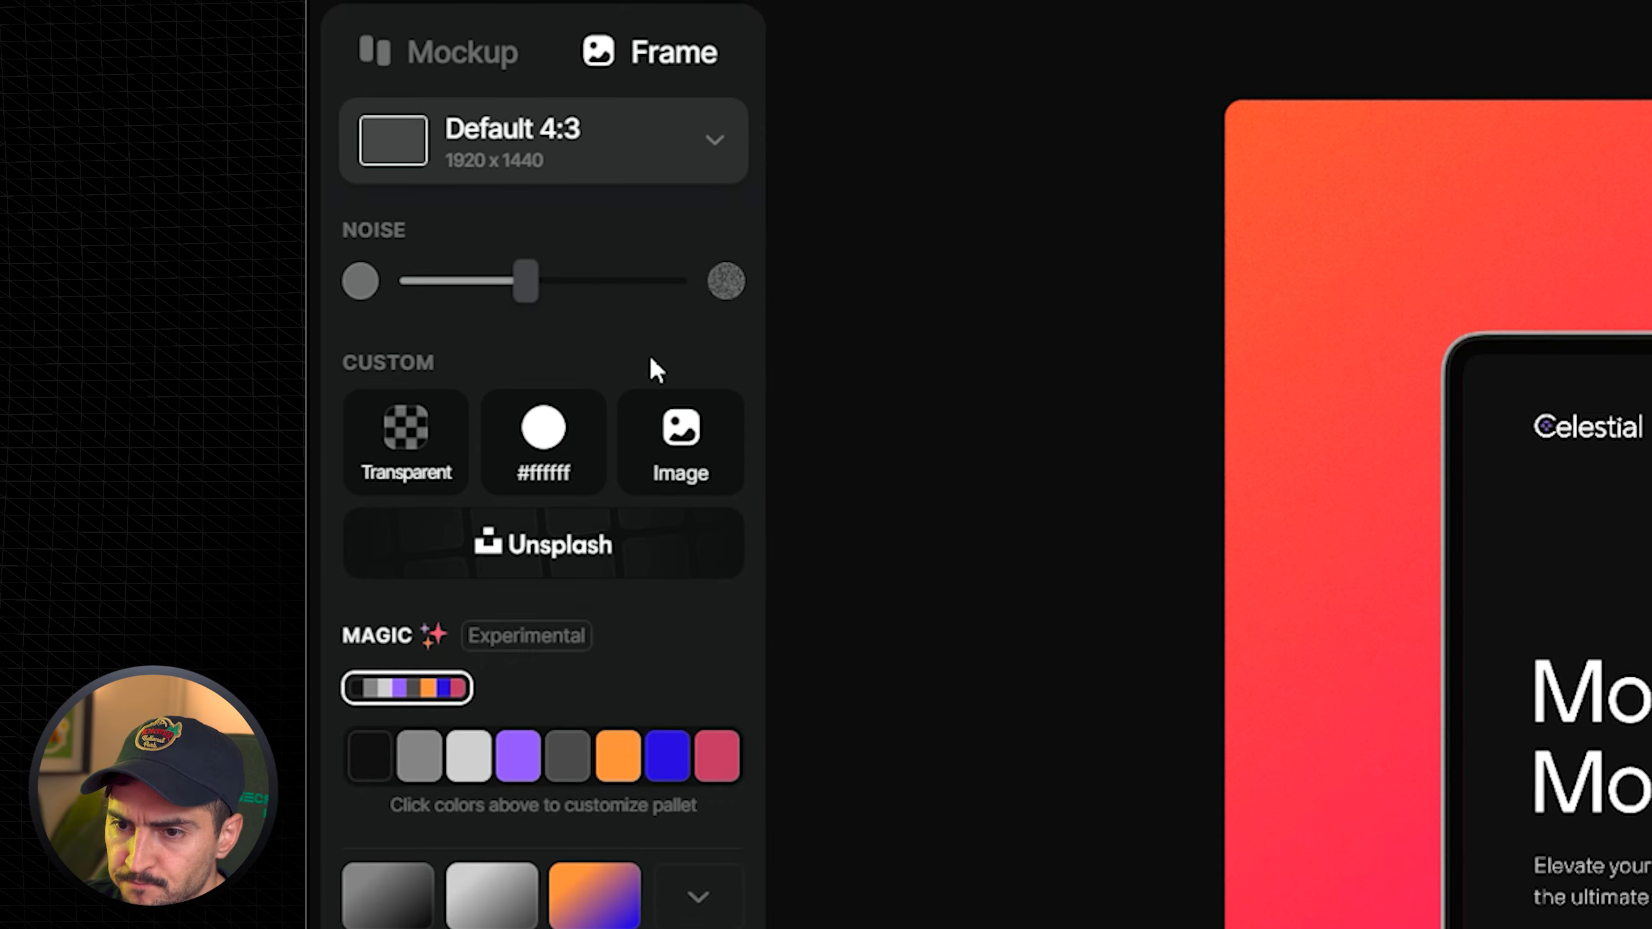
pyautogui.scroll(-2, 649, 356)
pyautogui.click(530, 615)
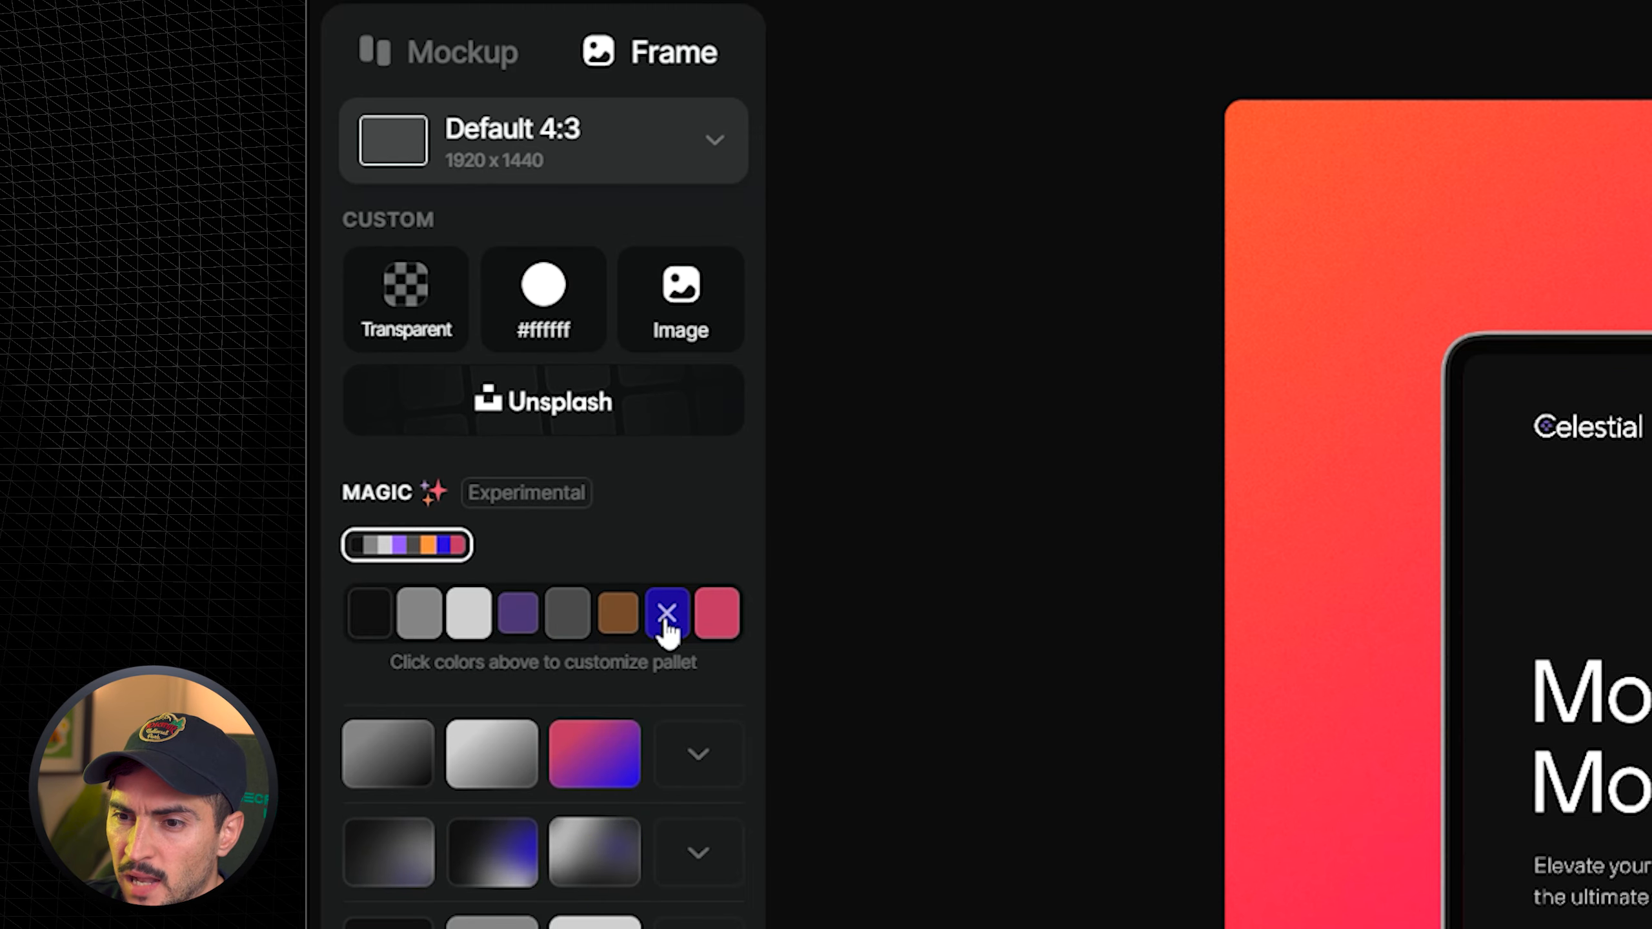
# - Customize the Magic colour palette: restore purple and exclude the blue, red, orange, dark grey and light grey swatches
pyautogui.click(511, 617)
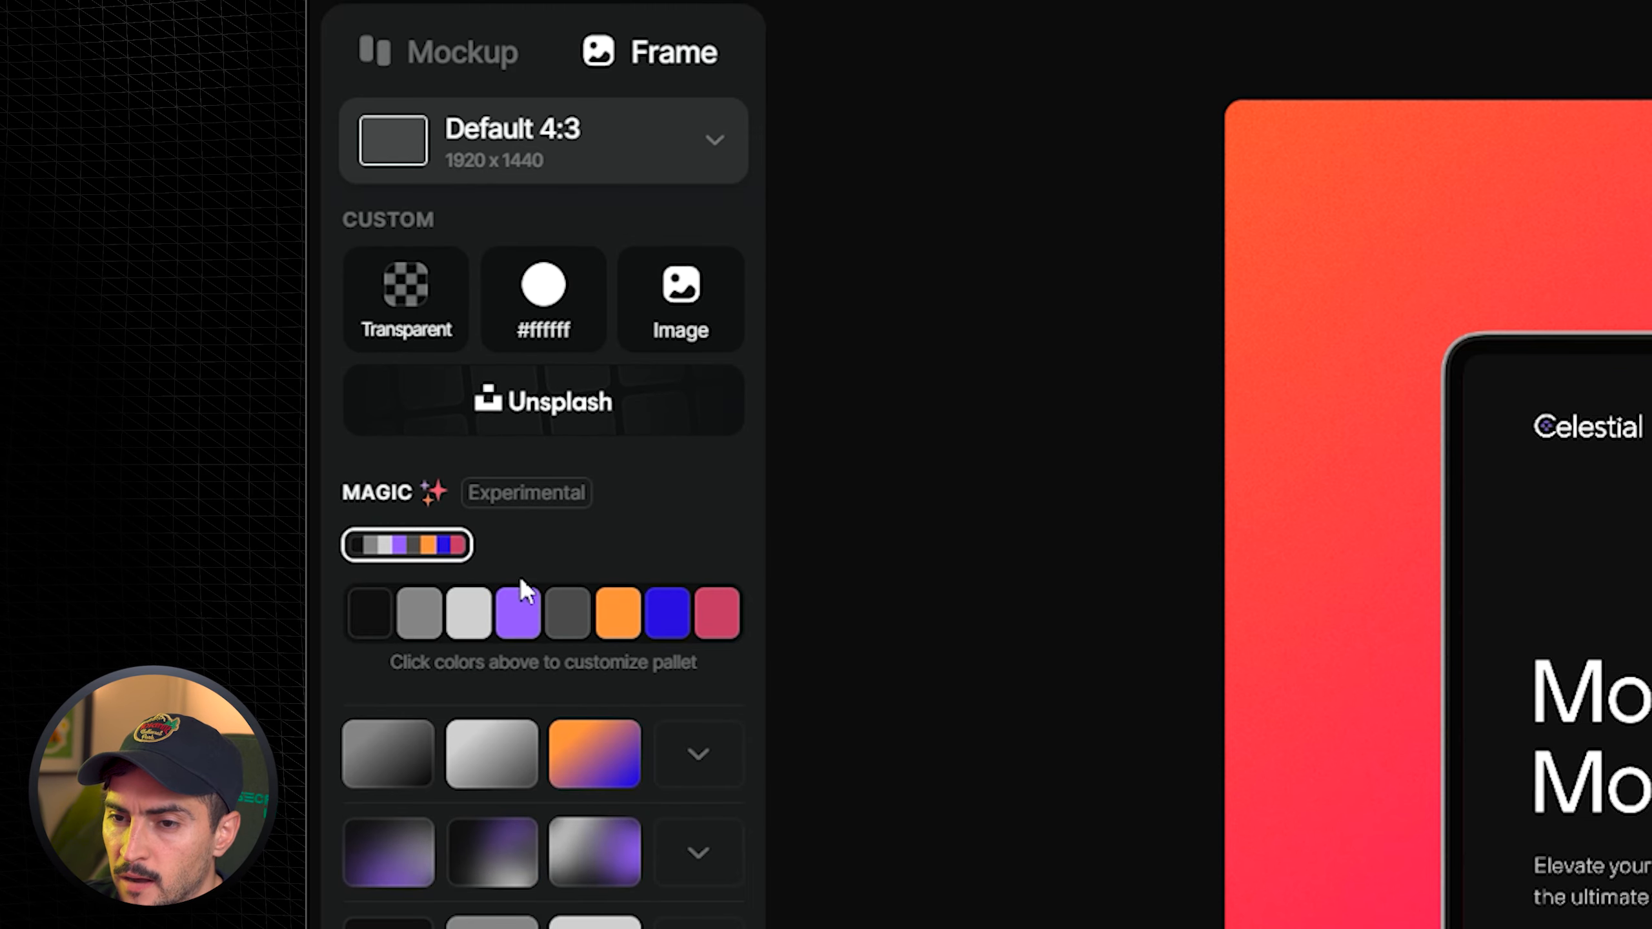
pyautogui.scroll(-5, 417, 404)
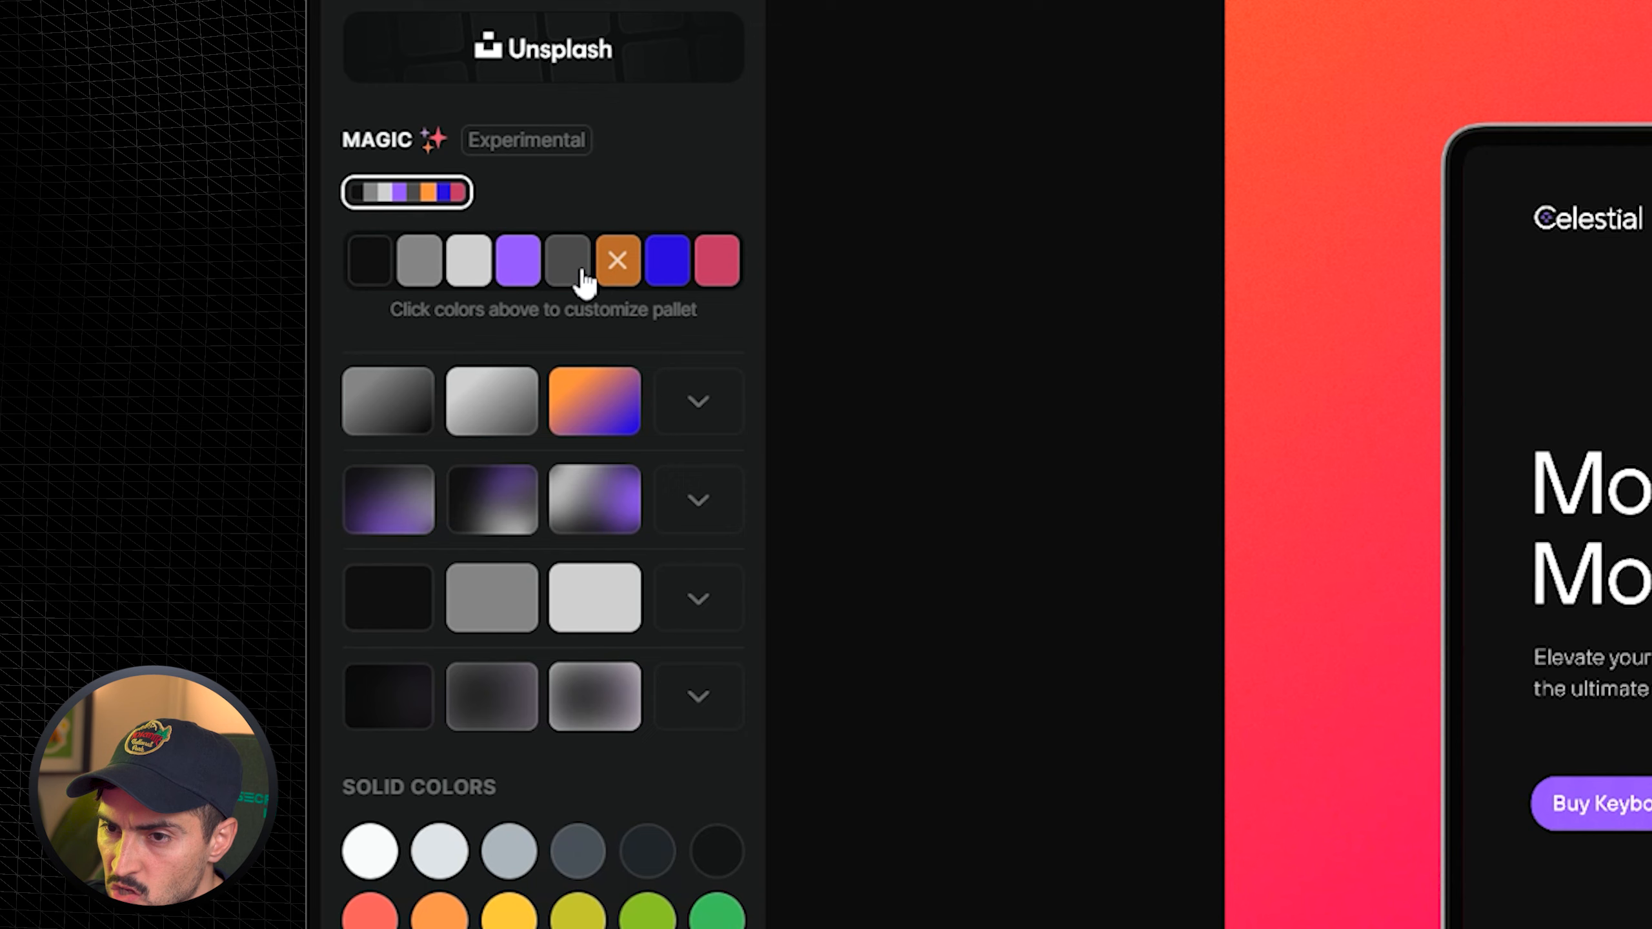
pyautogui.click(667, 264)
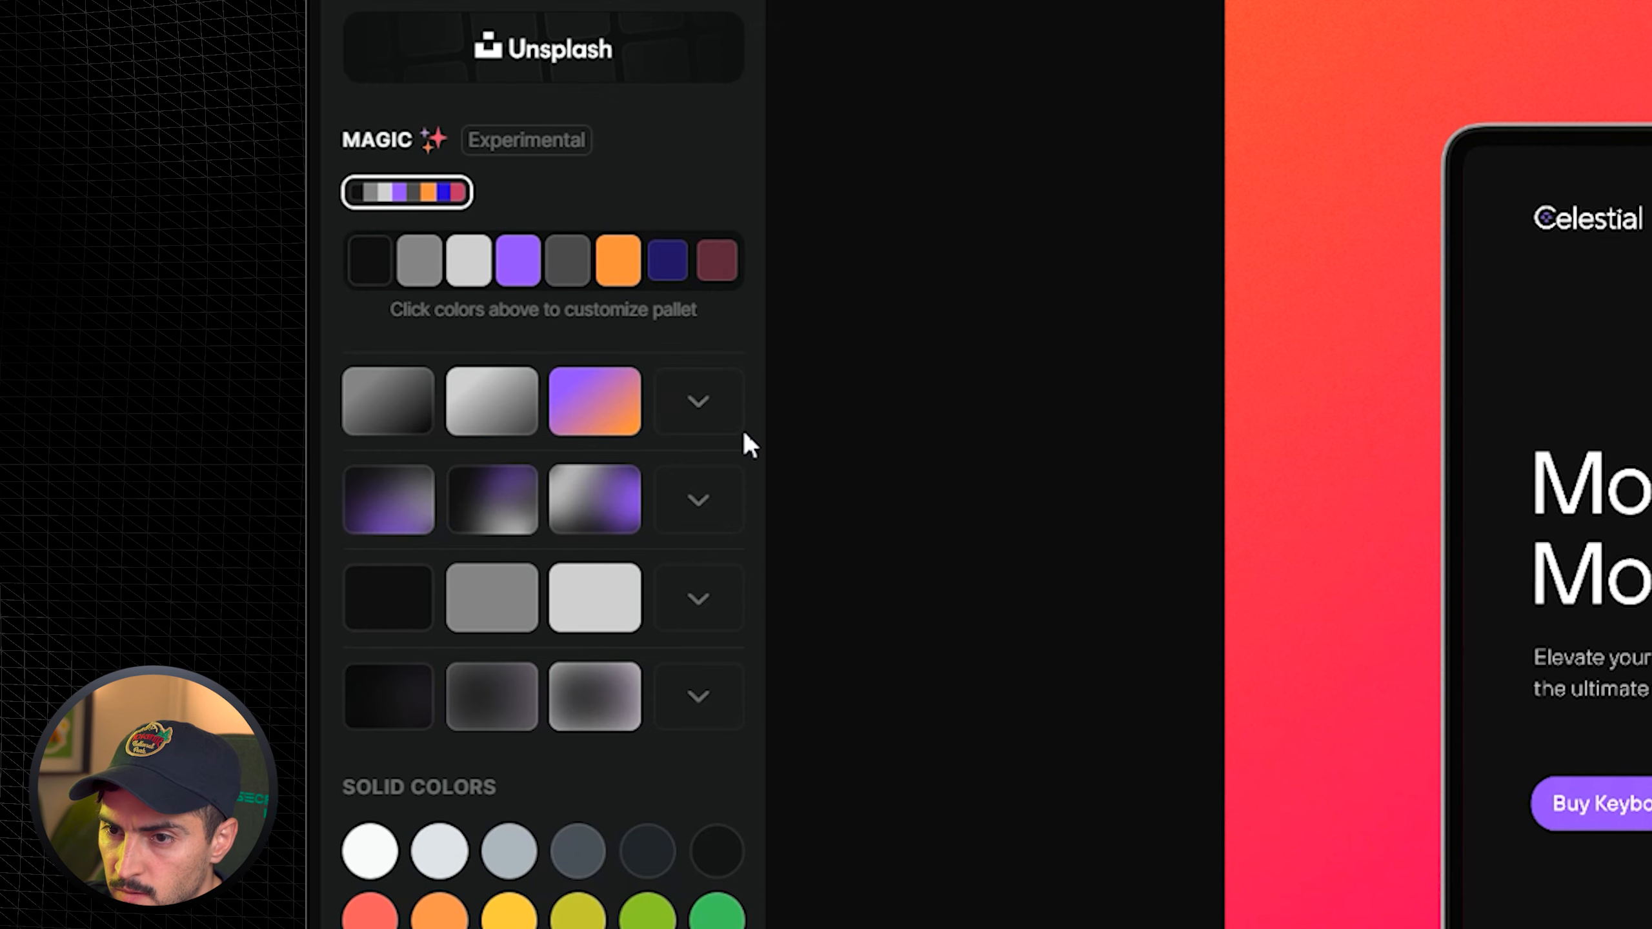
pyautogui.click(623, 280)
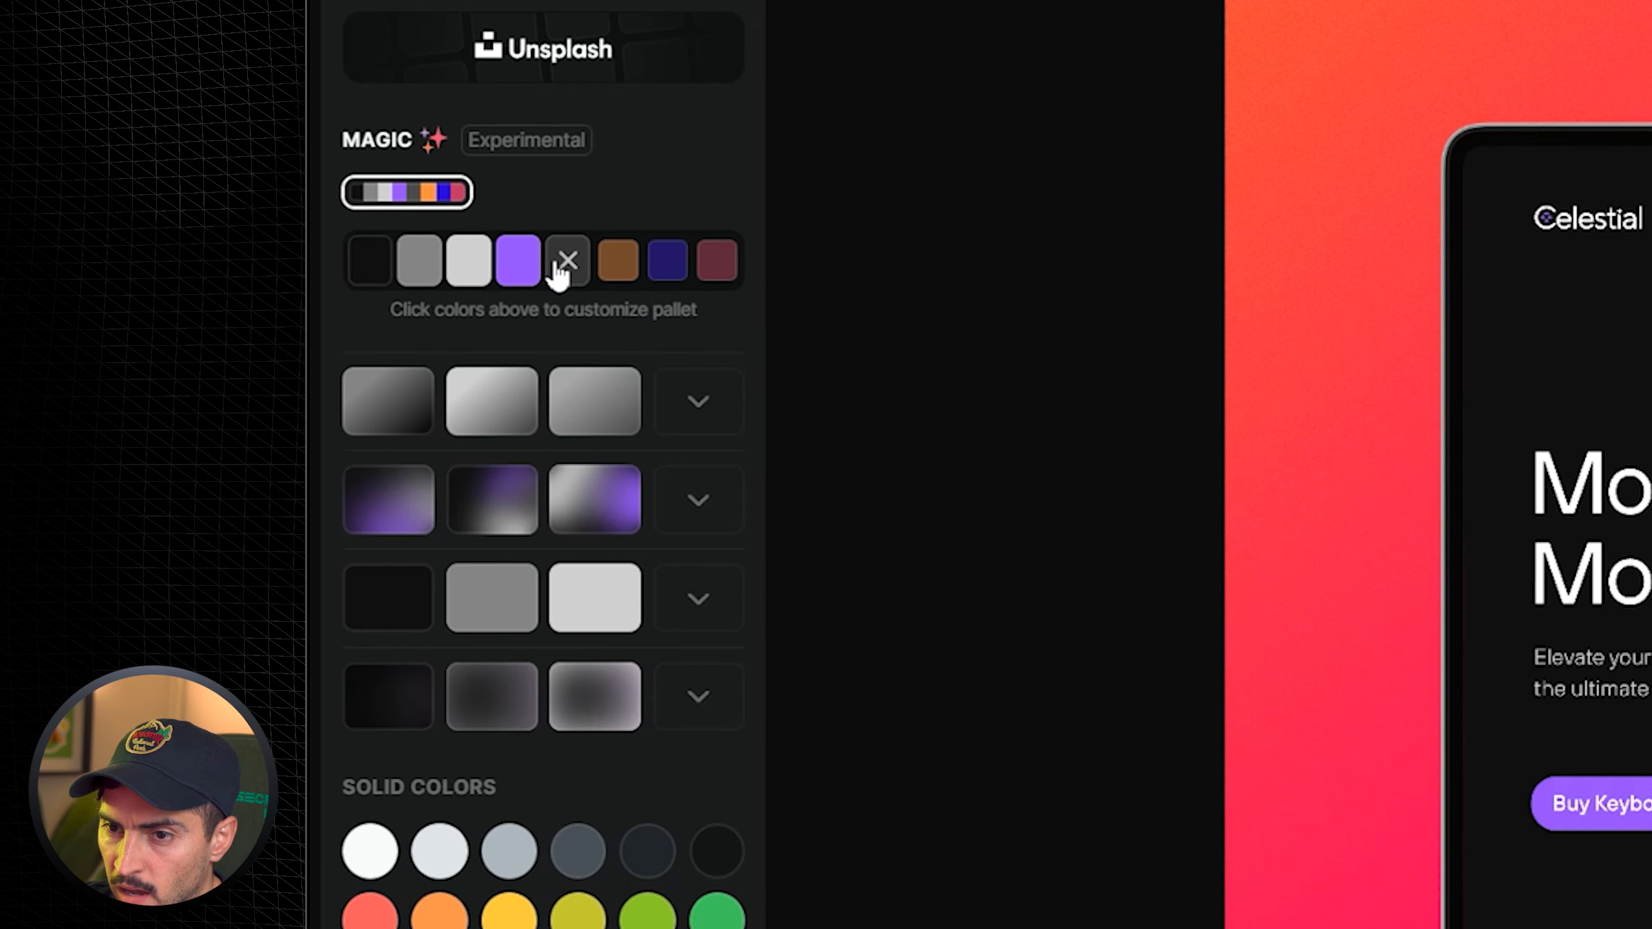
pyautogui.click(579, 277)
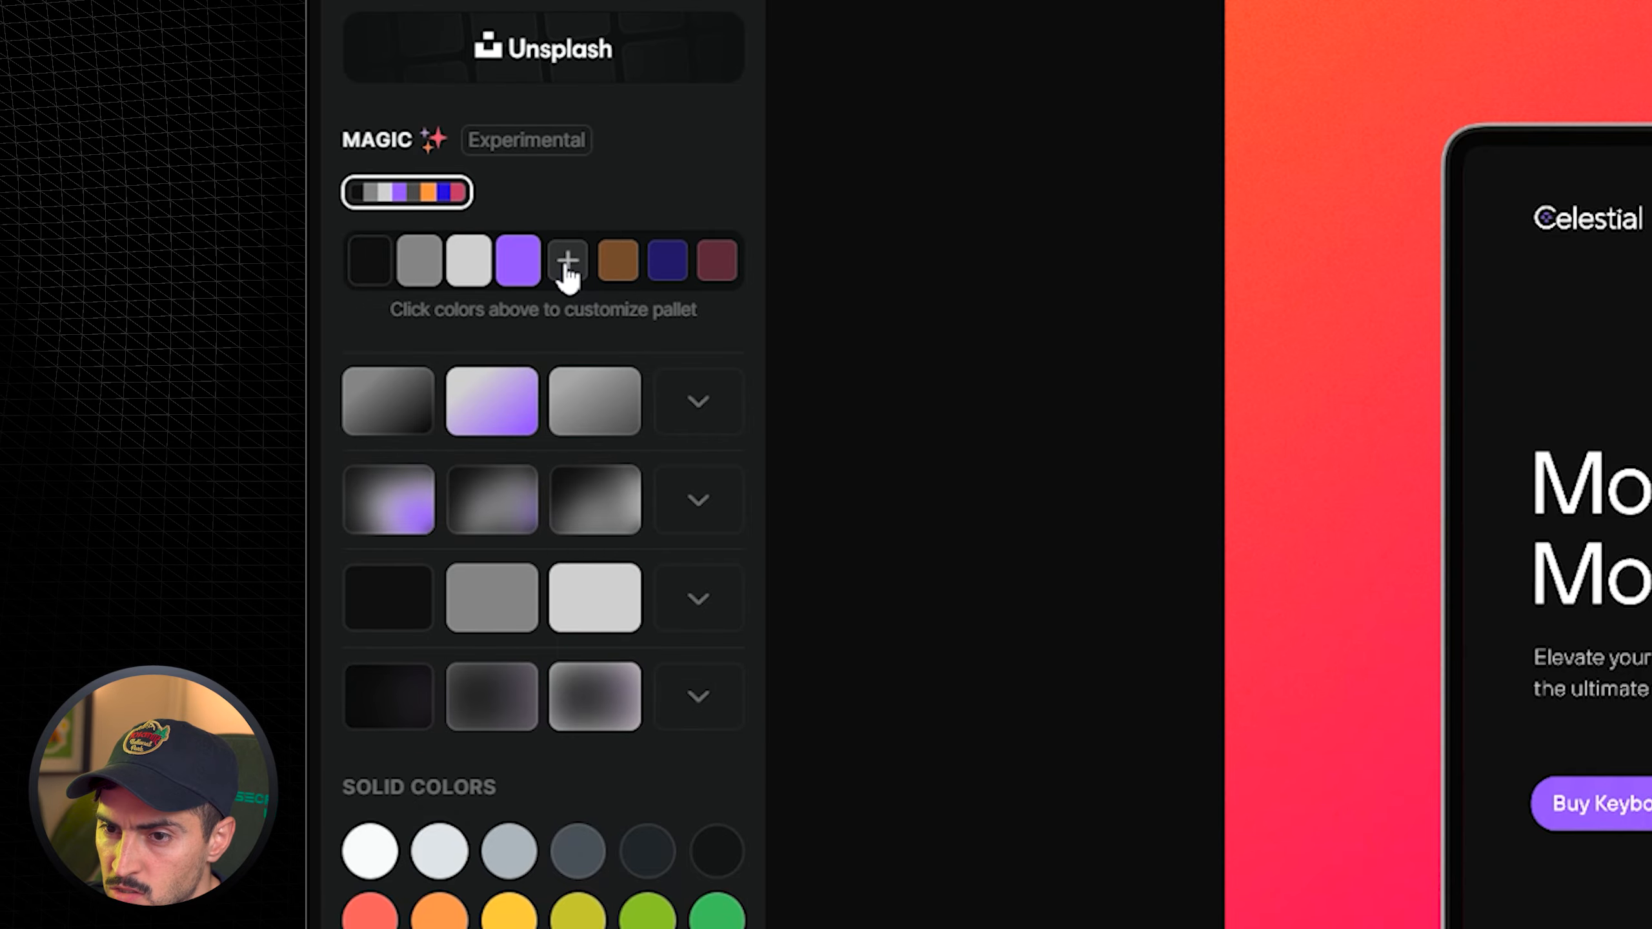
pyautogui.click(468, 263)
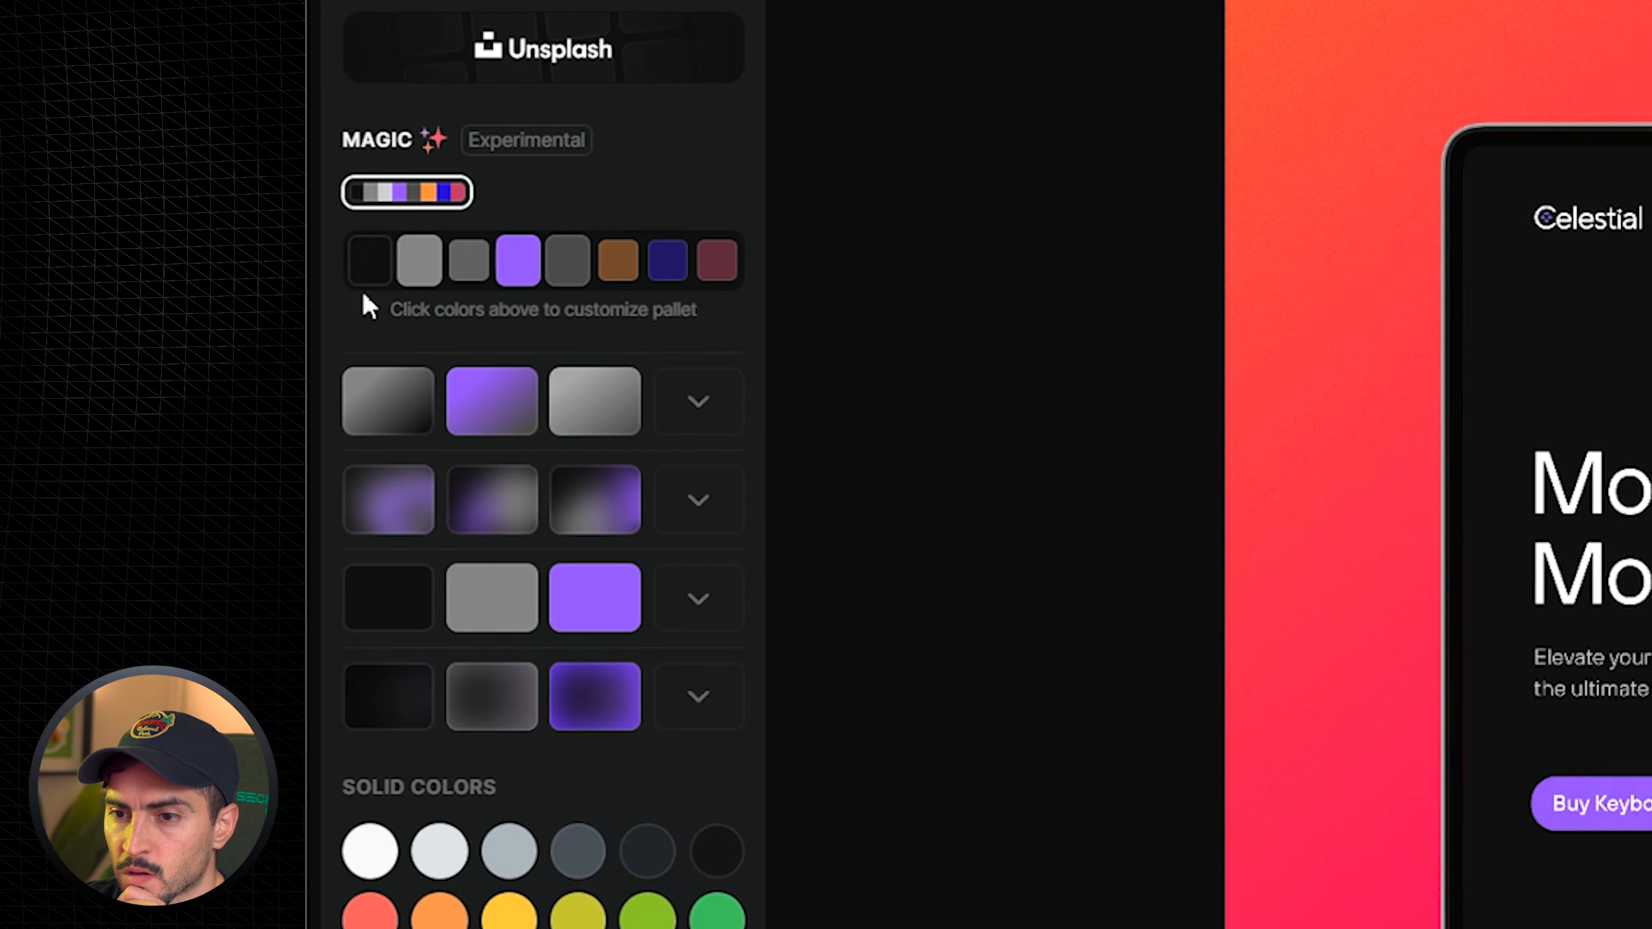
# - Expand the first Magic gradient row and try the grey and purple gradient backgrounds
pyautogui.click(720, 413)
pyautogui.click(707, 412)
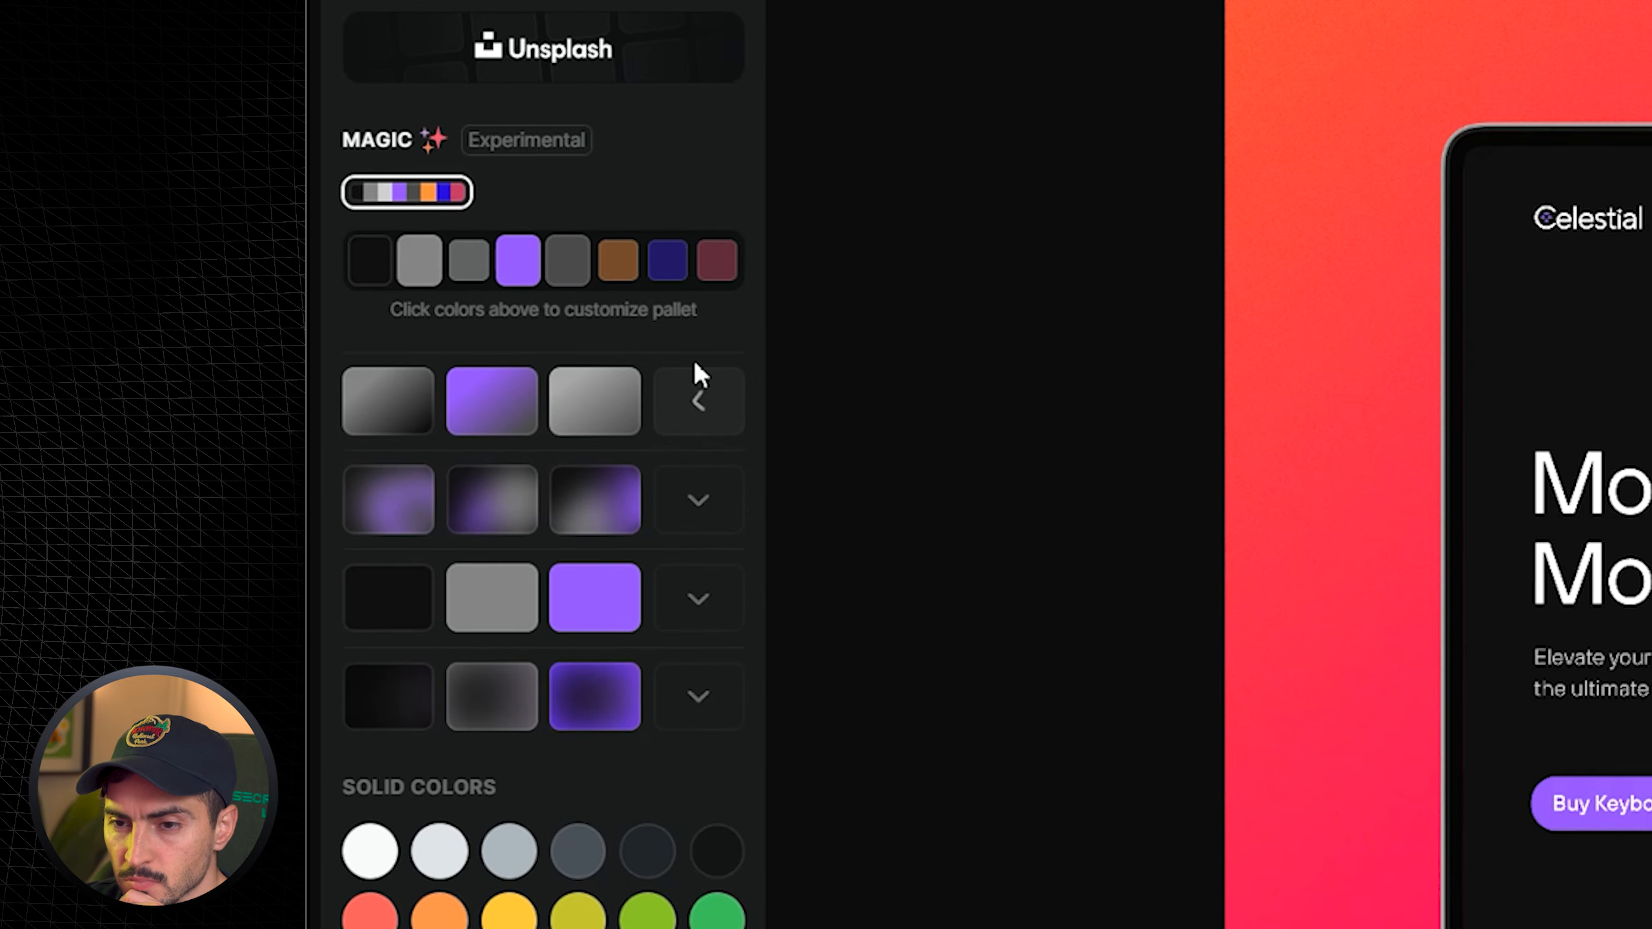
pyautogui.click(695, 416)
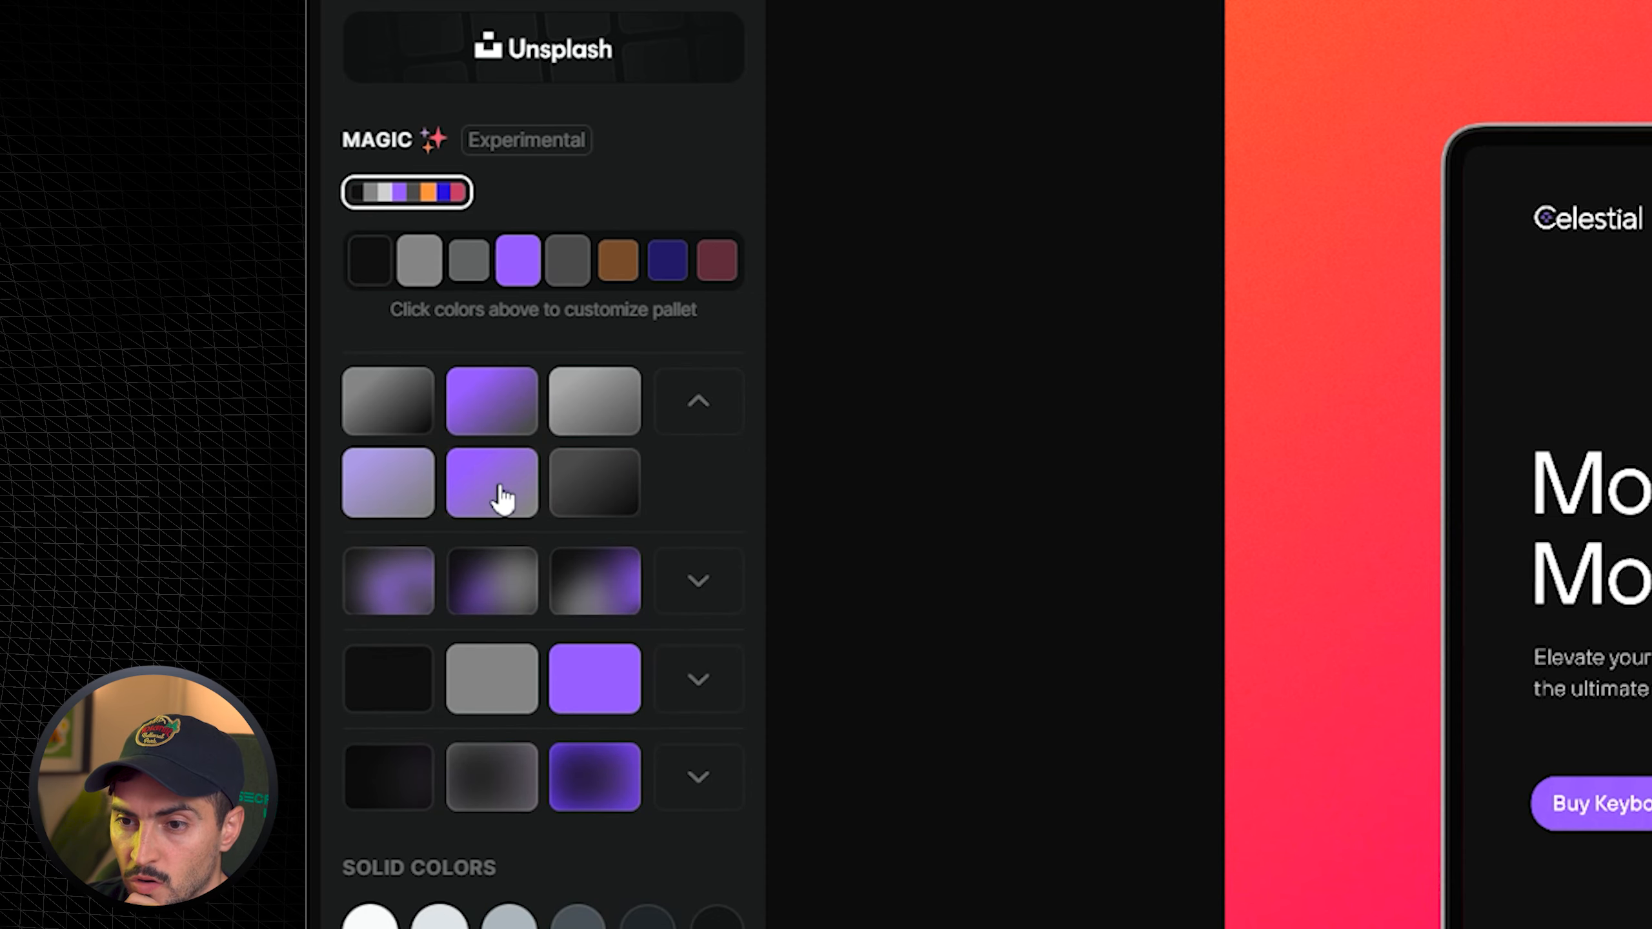
pyautogui.click(594, 491)
pyautogui.click(612, 392)
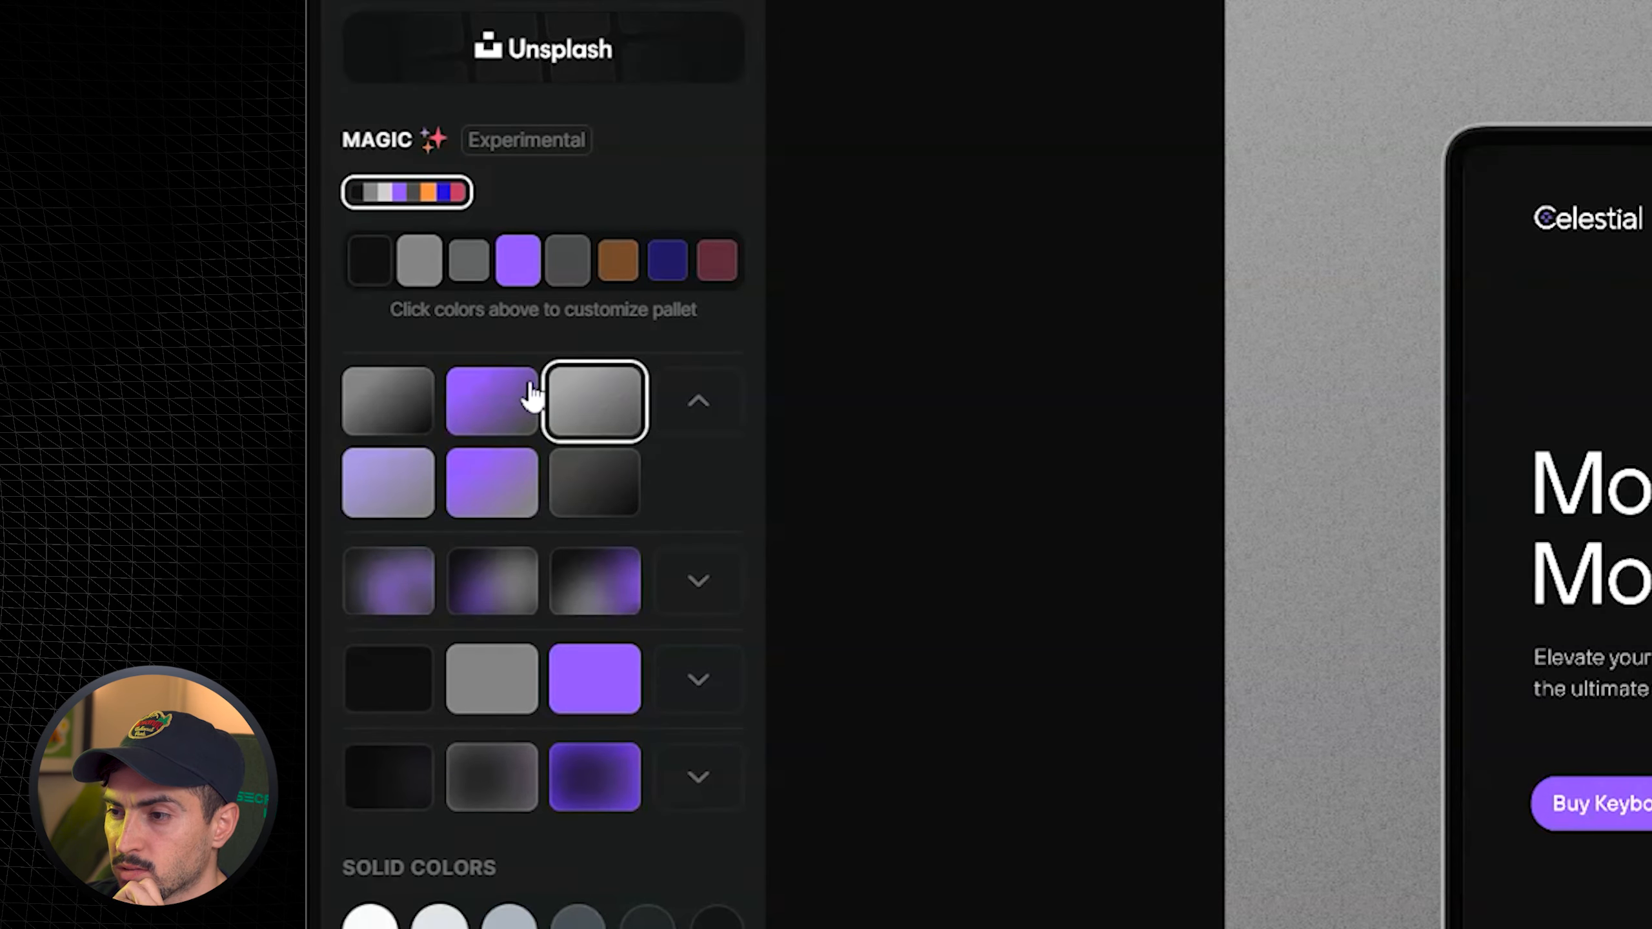
pyautogui.click(490, 422)
pyautogui.click(500, 508)
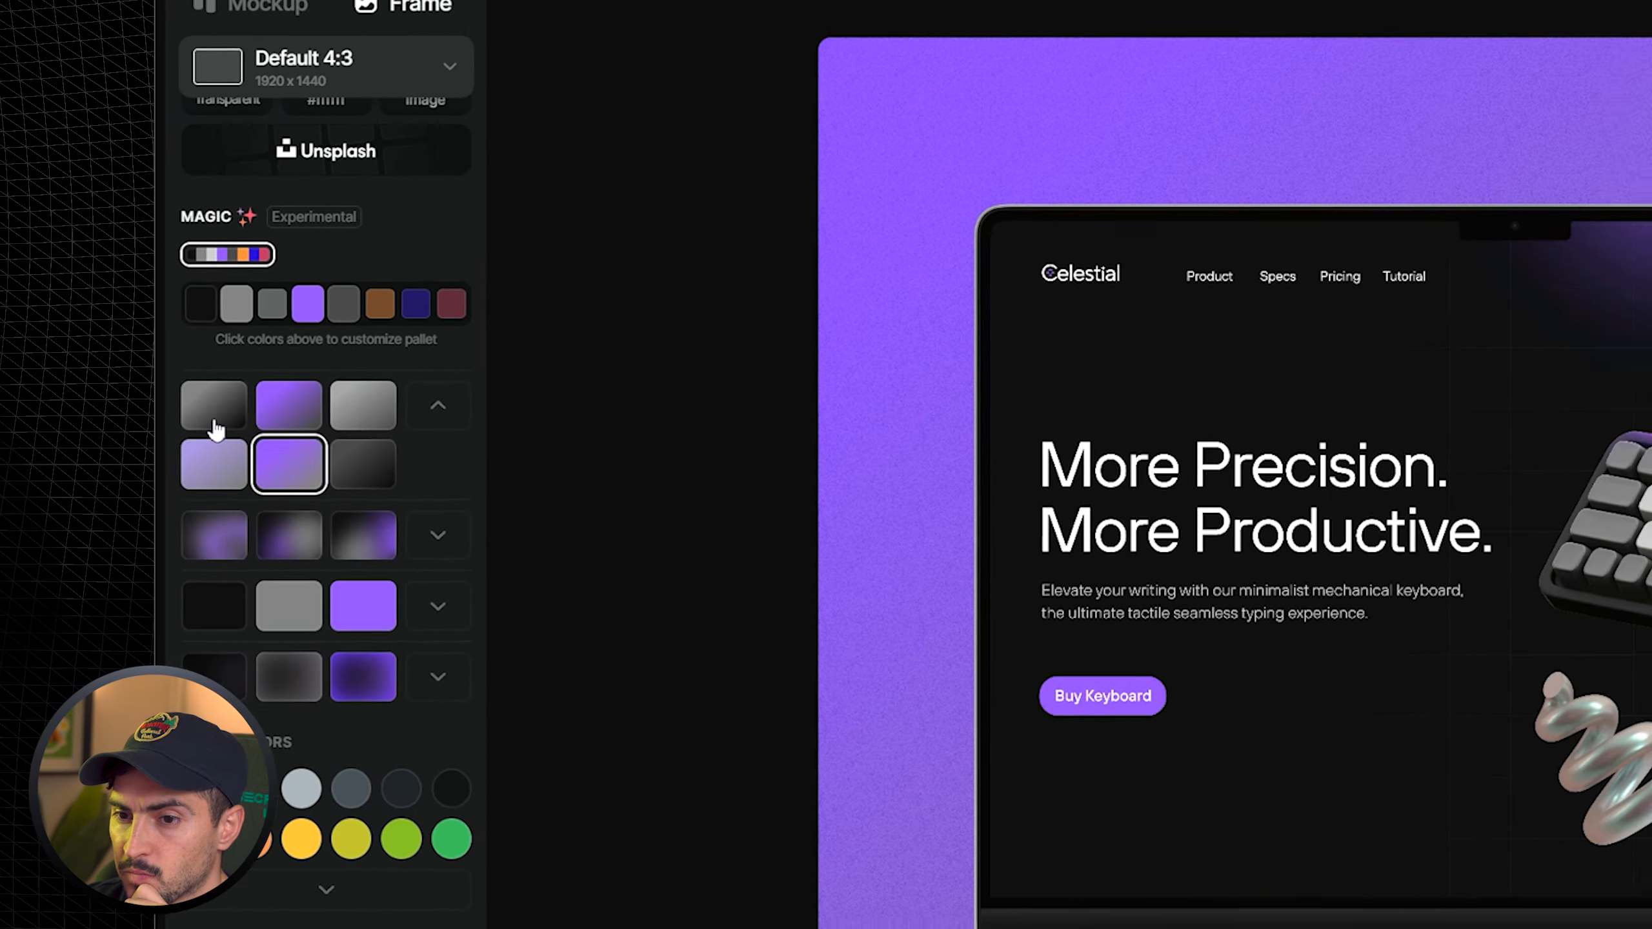
pyautogui.click(360, 480)
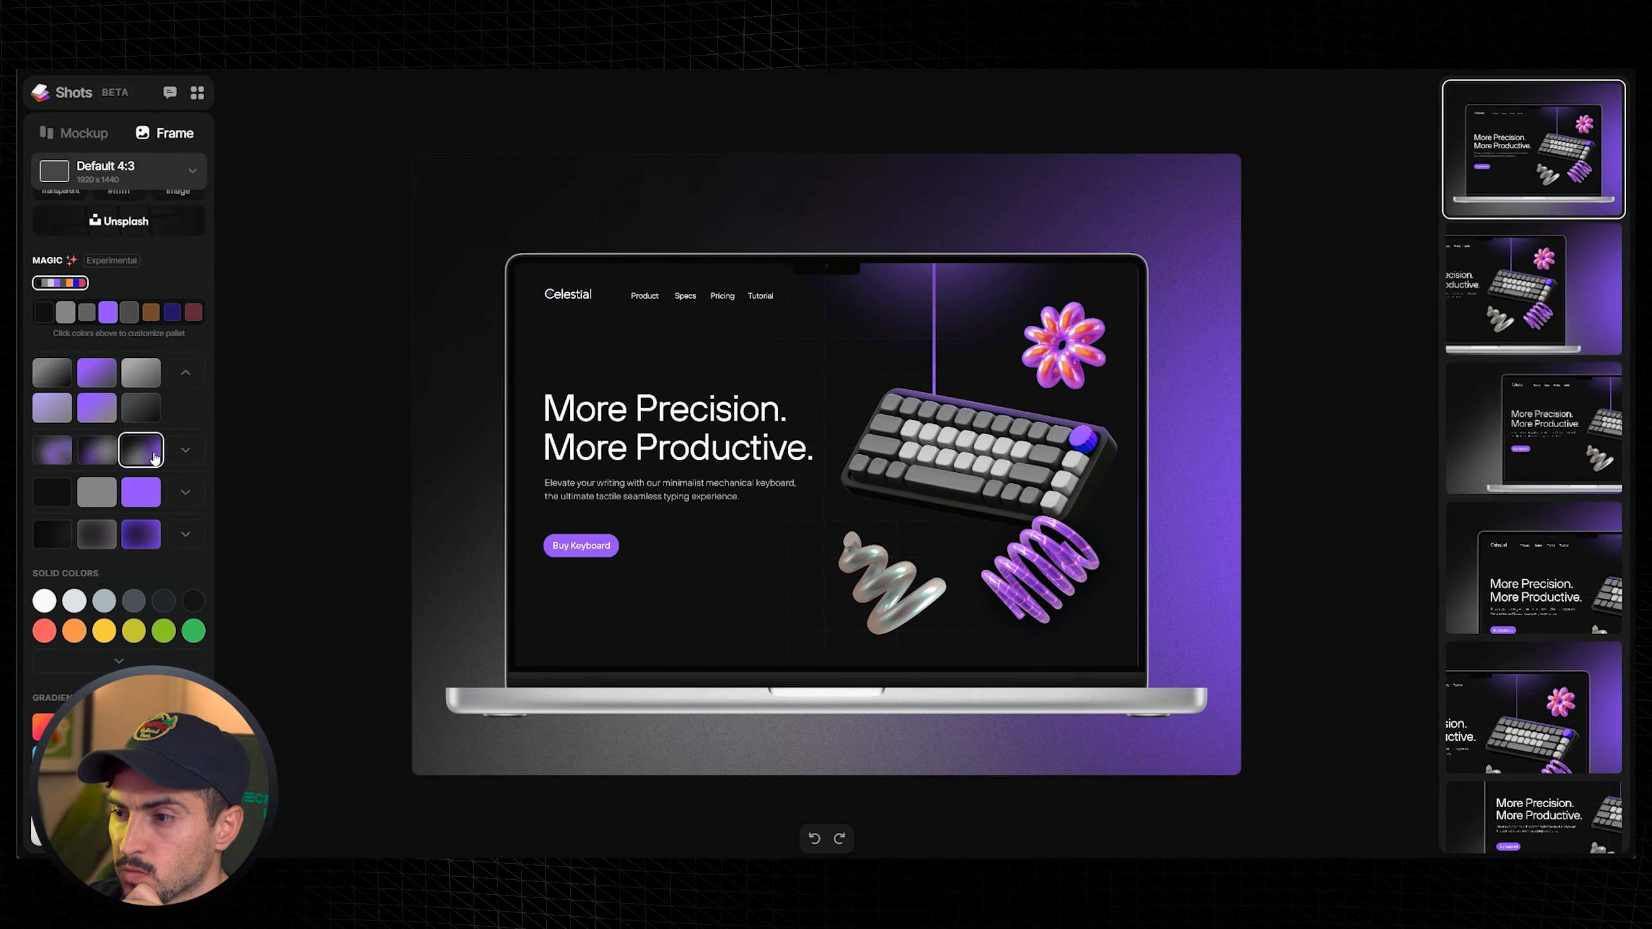
# - Try the solid purple, black, dark grey blur and purple glow Magic backgrounds in turn
pyautogui.click(197, 555)
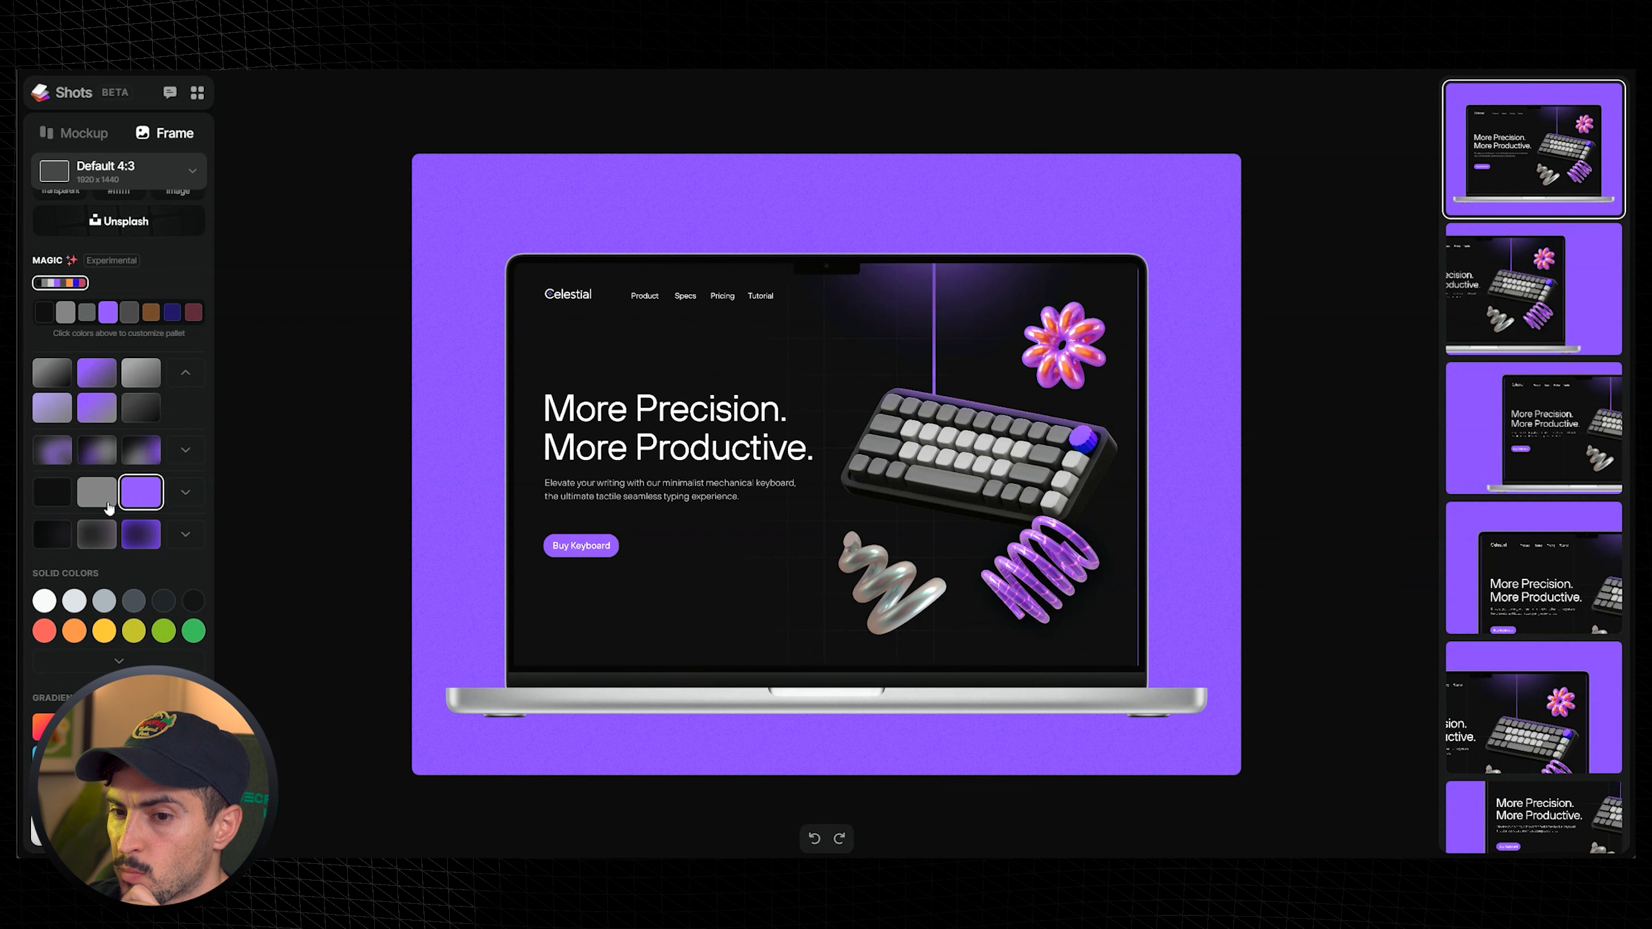
pyautogui.click(96, 492)
pyautogui.click(52, 492)
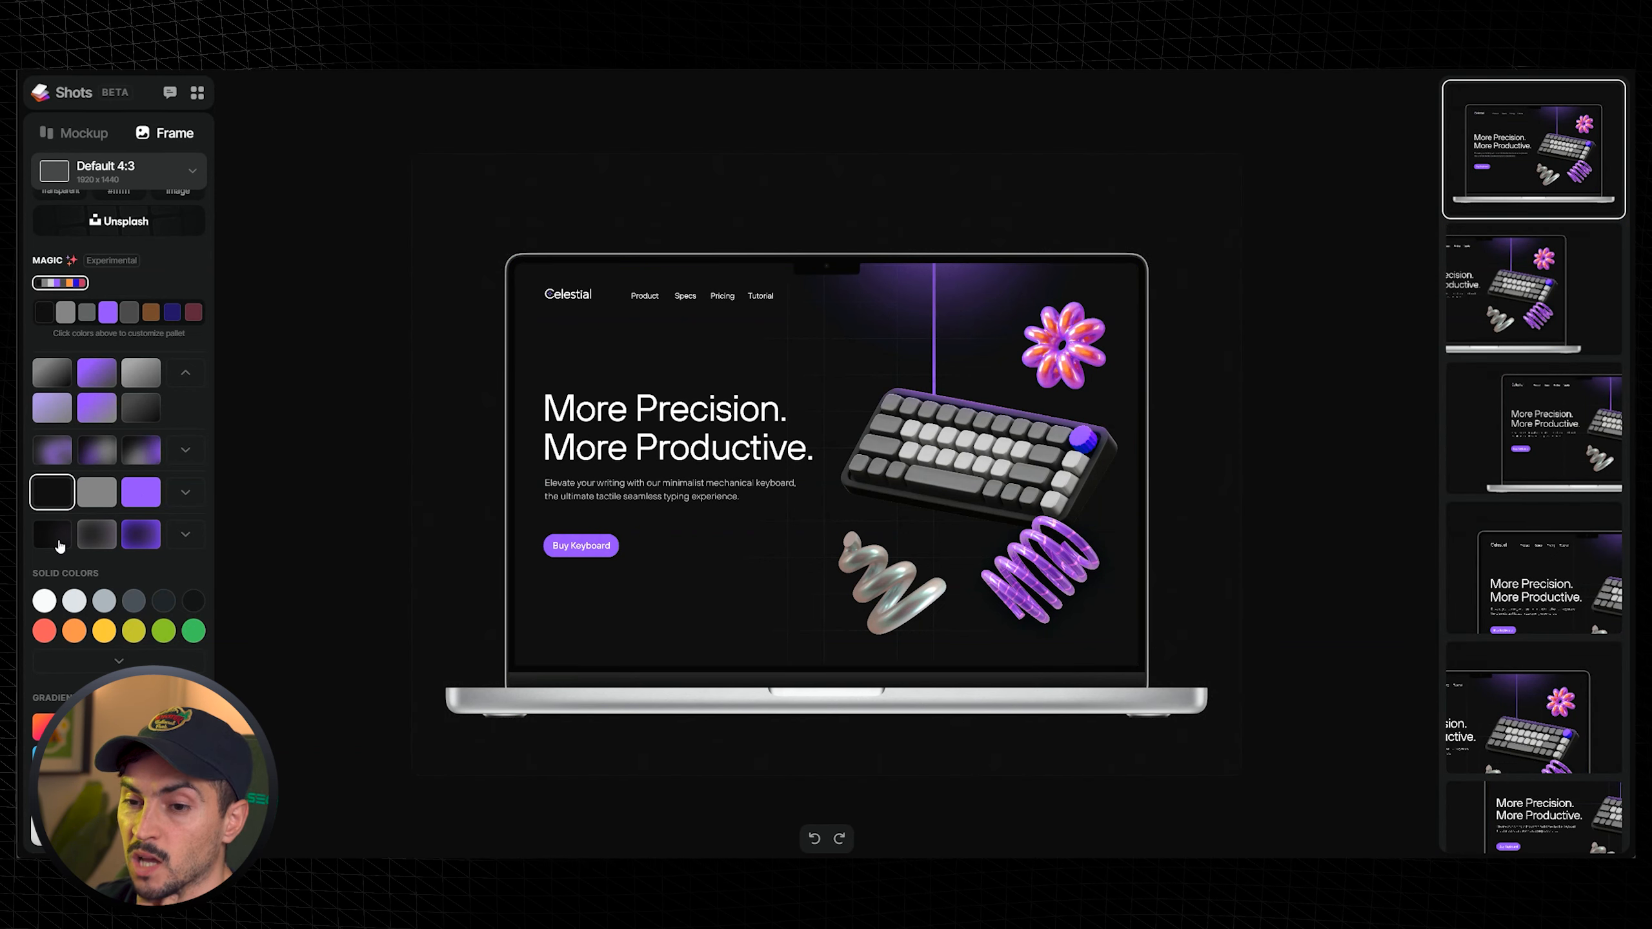
pyautogui.click(100, 539)
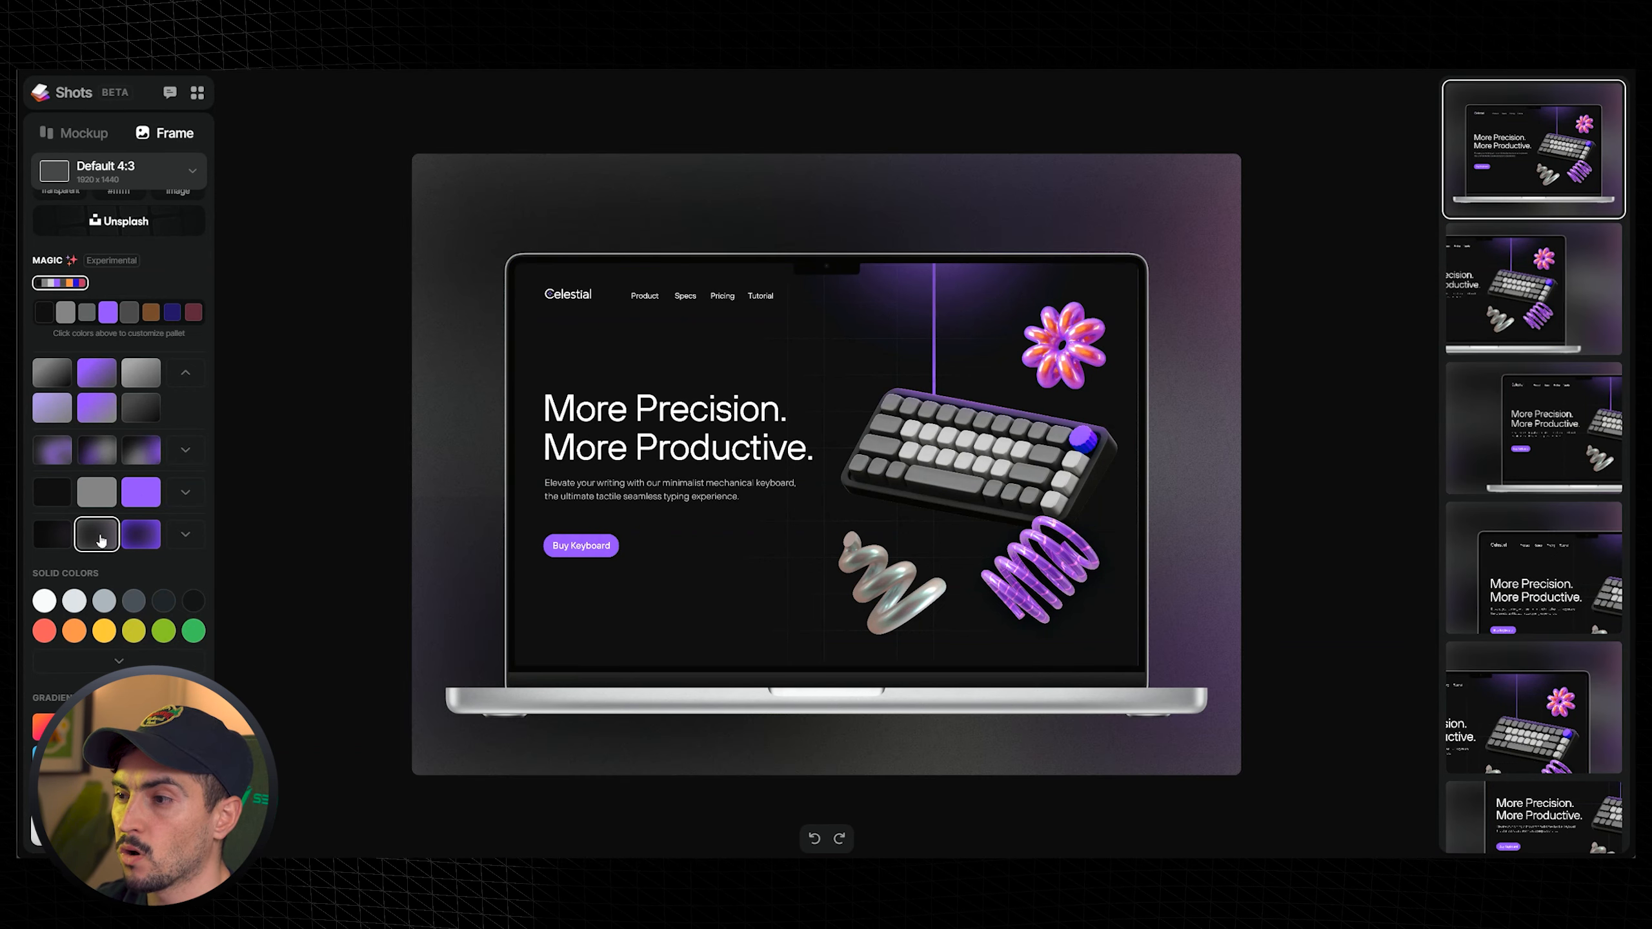
pyautogui.click(150, 543)
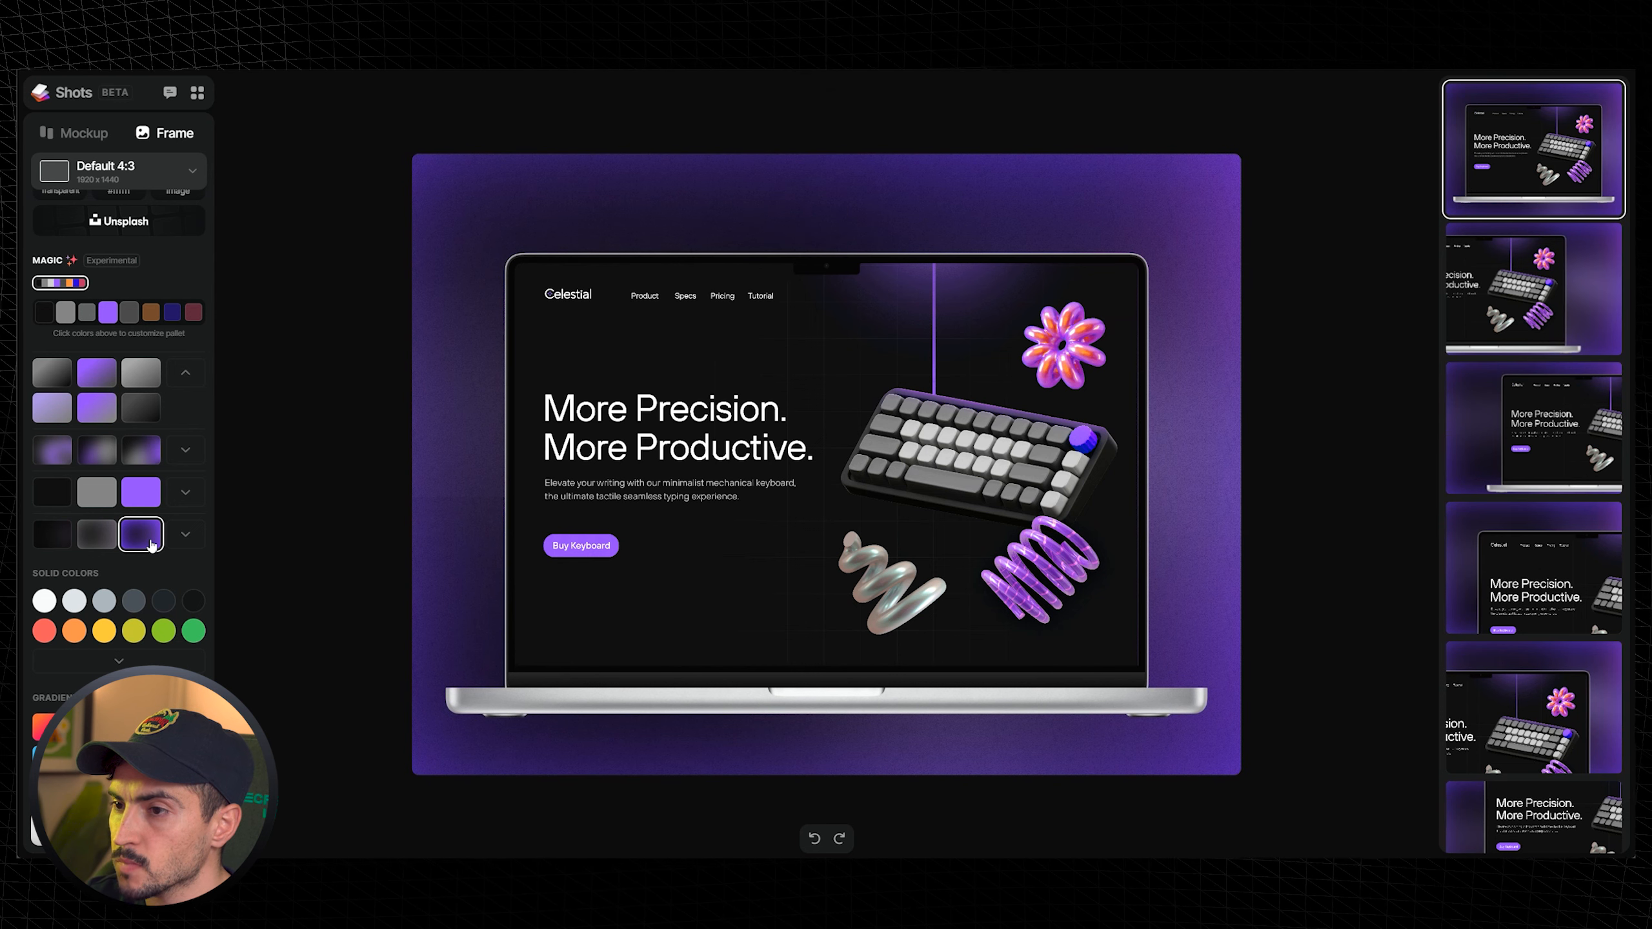
# - Switch between dark and purple blurred Magic backgrounds and expand the blurred backgrounds row
pyautogui.click(106, 450)
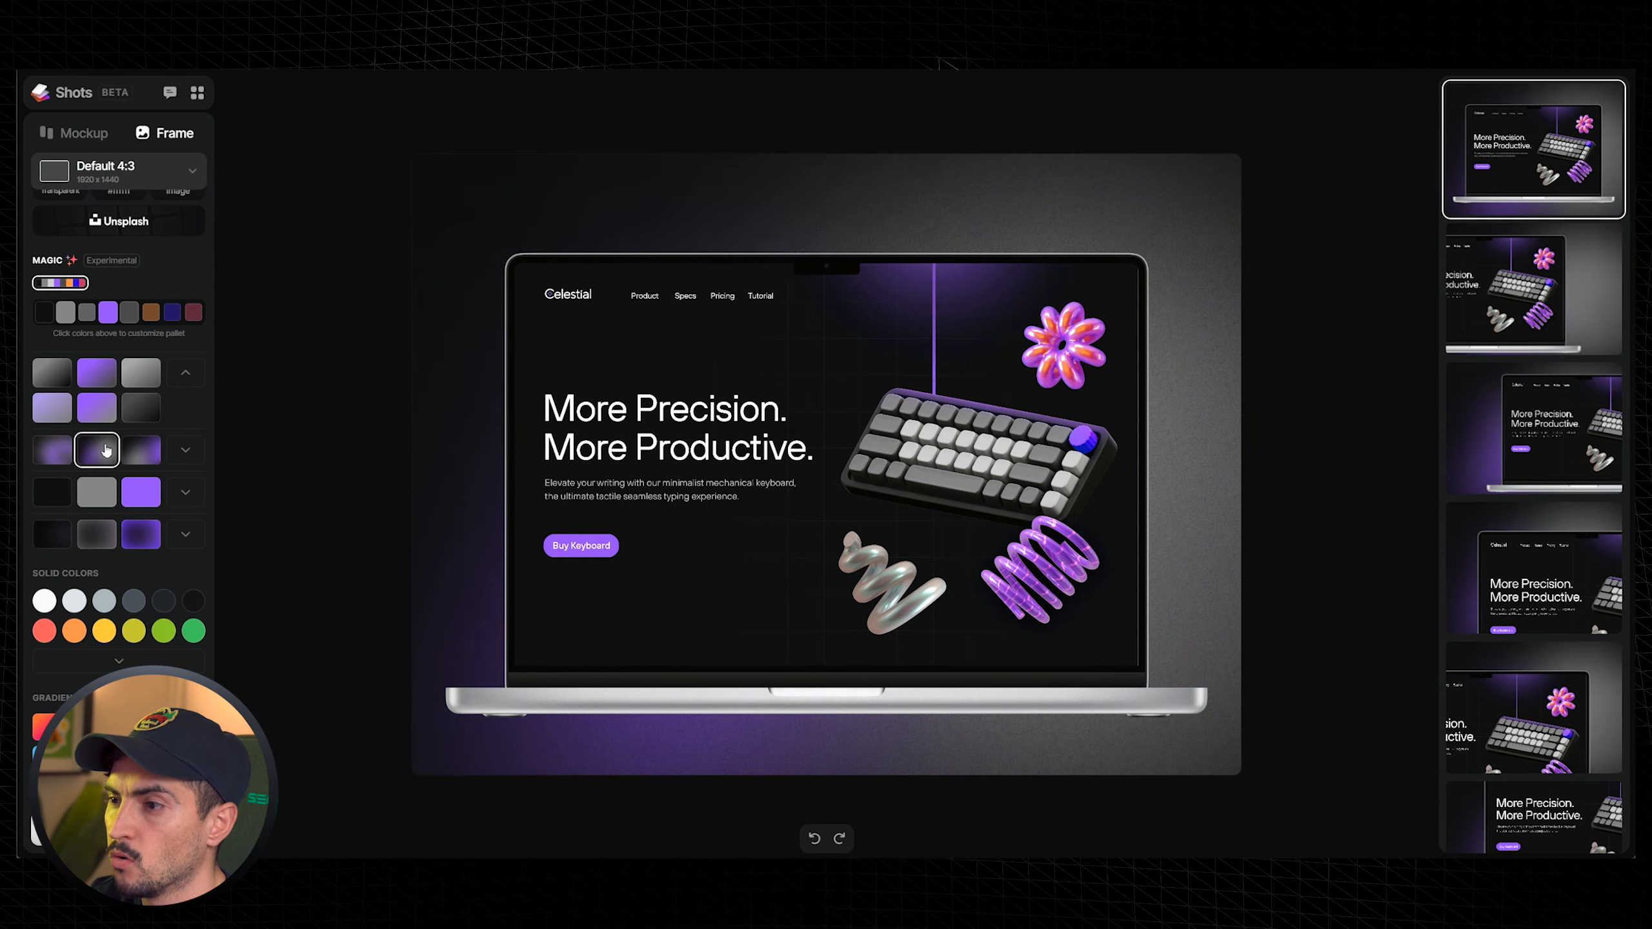
pyautogui.click(149, 458)
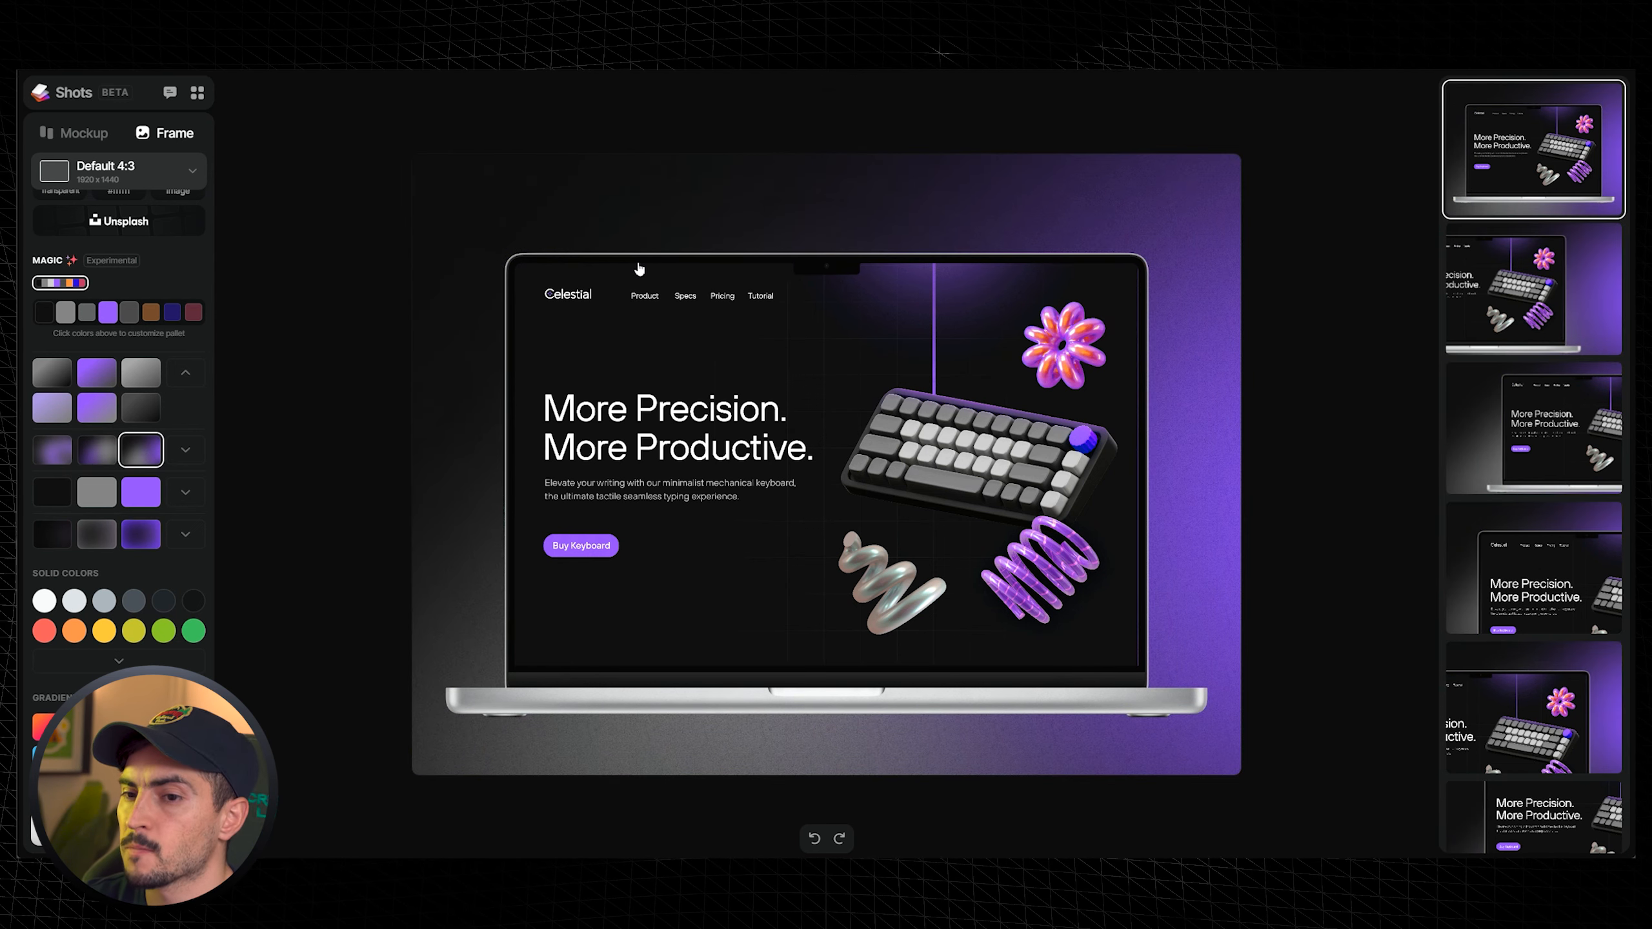
pyautogui.click(96, 408)
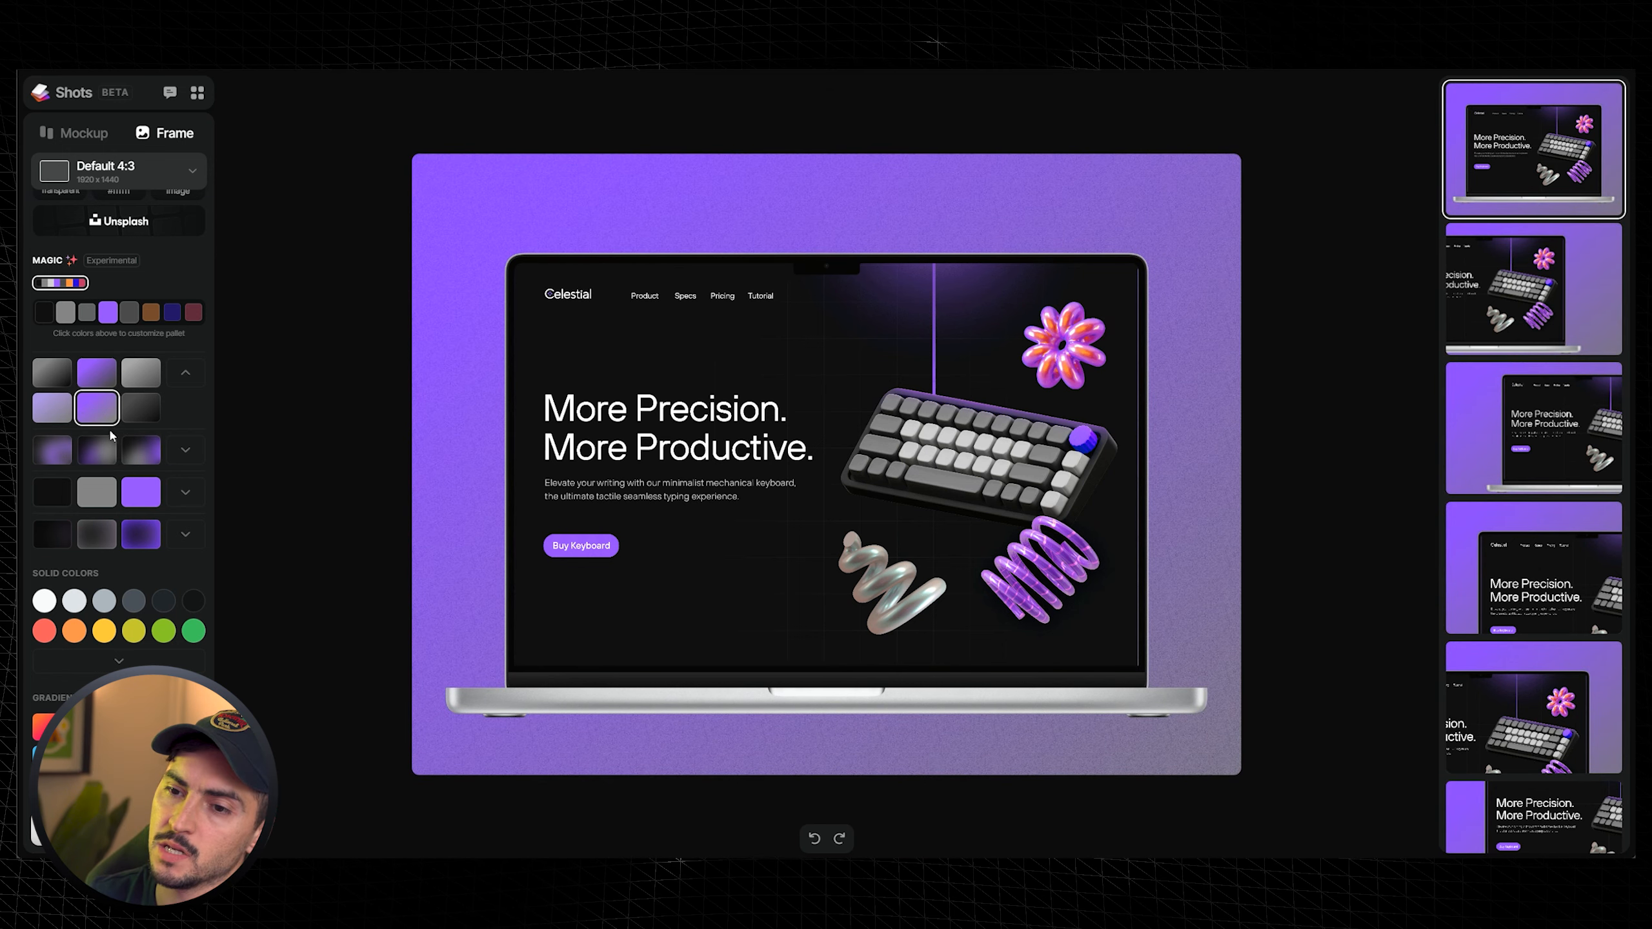
pyautogui.click(96, 455)
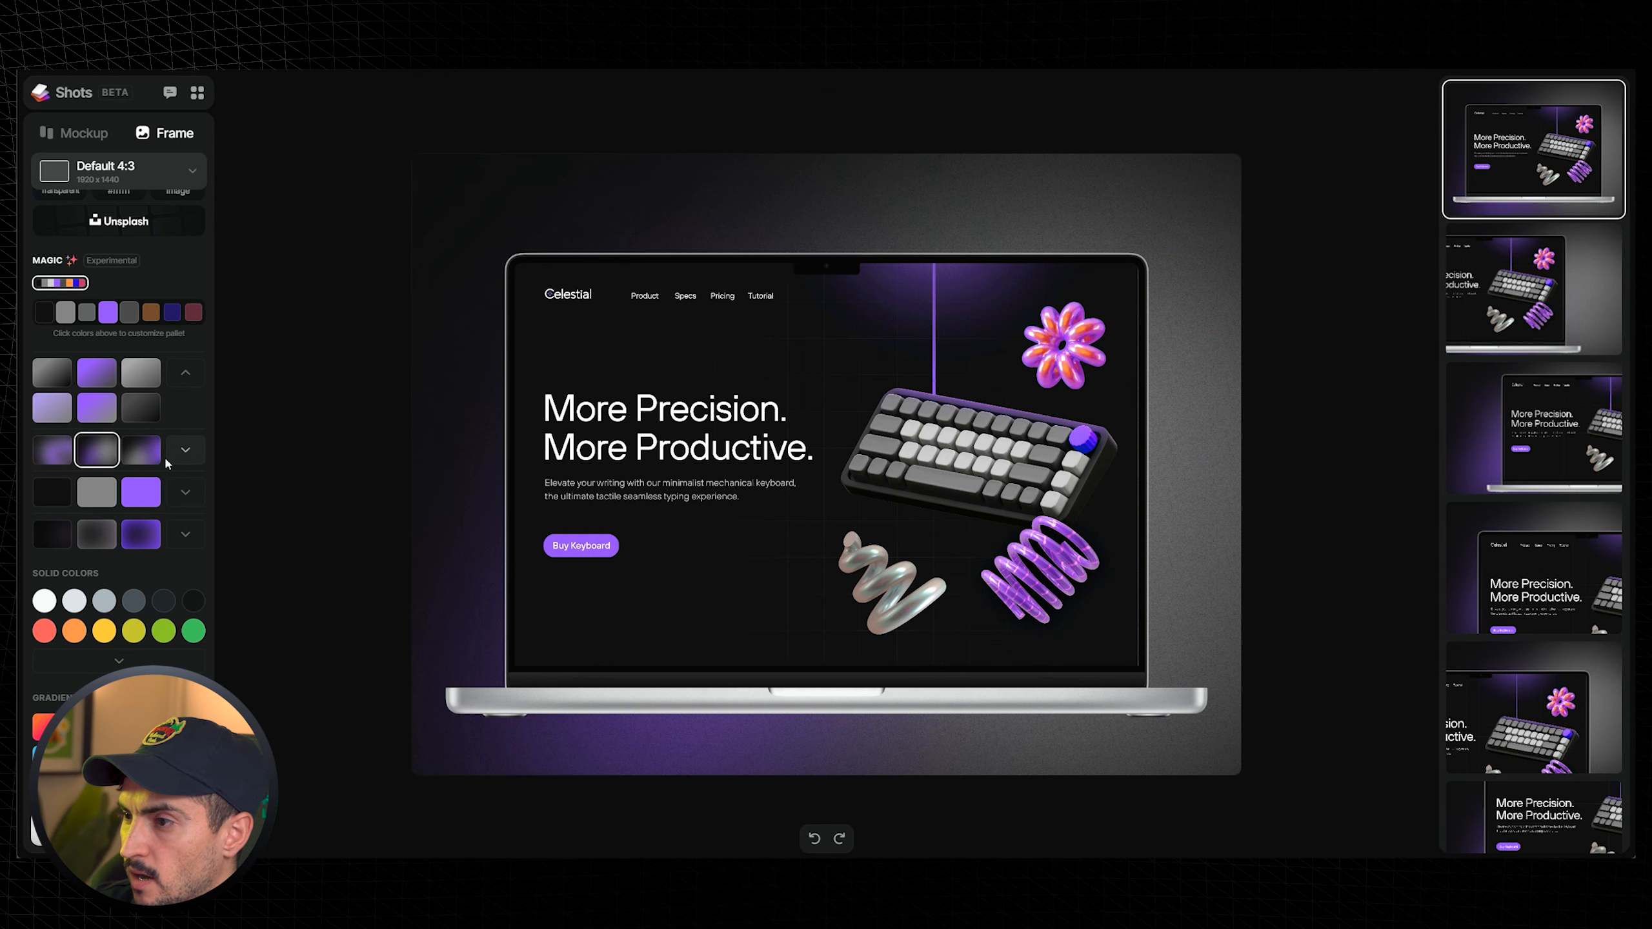
pyautogui.click(147, 455)
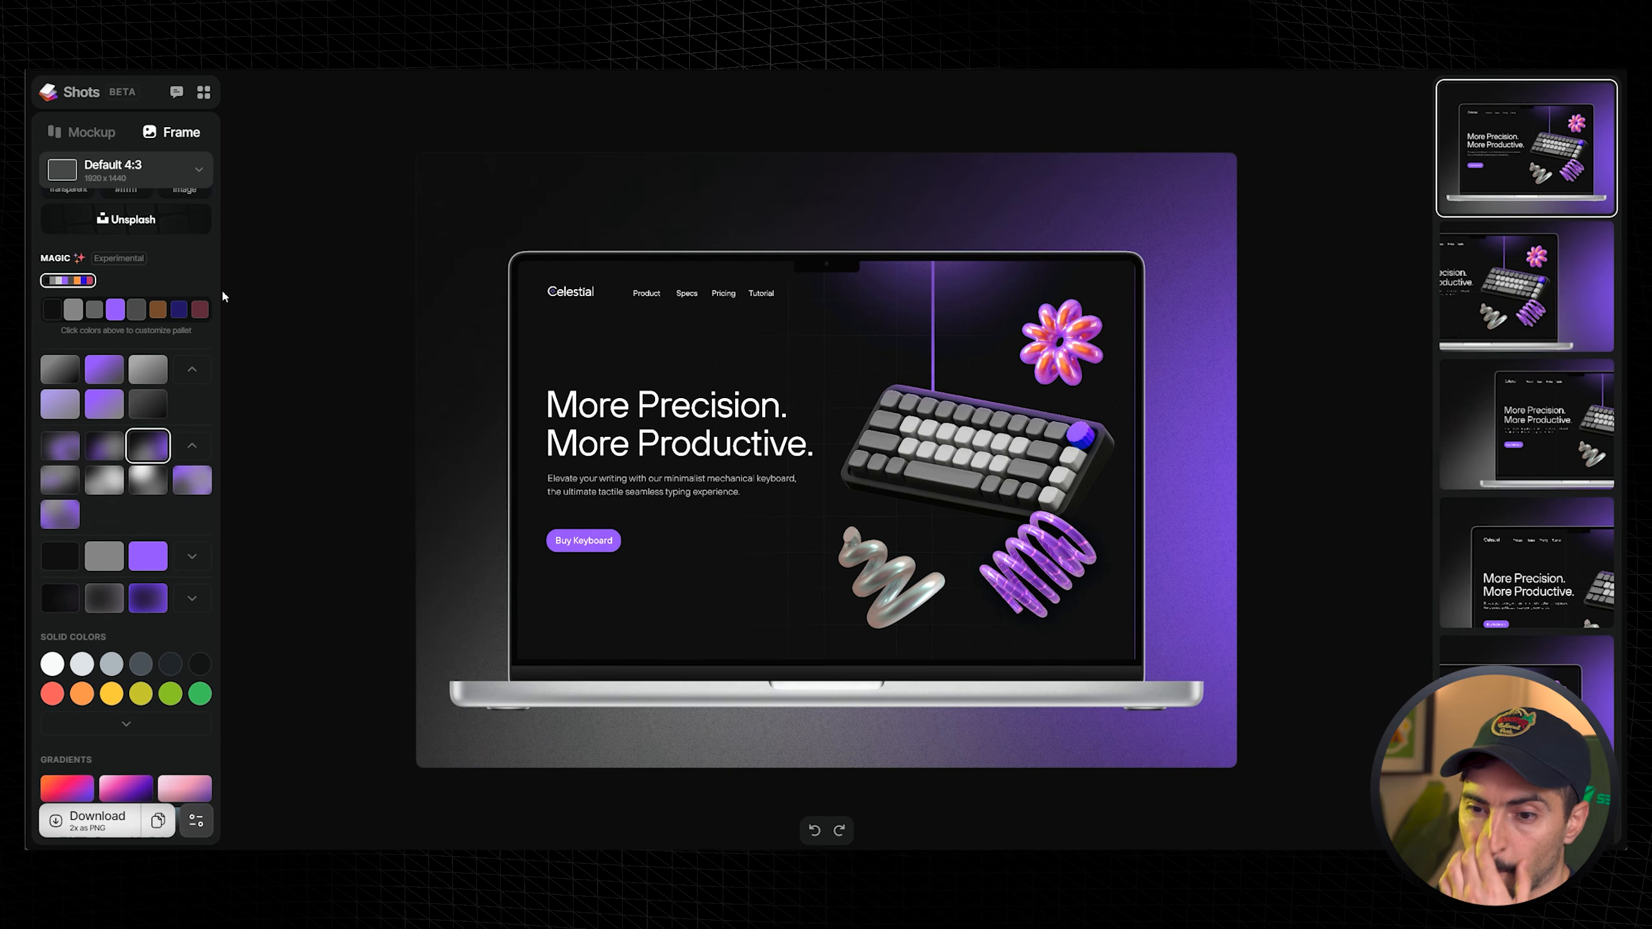
pyautogui.scroll(-3, 146, 318)
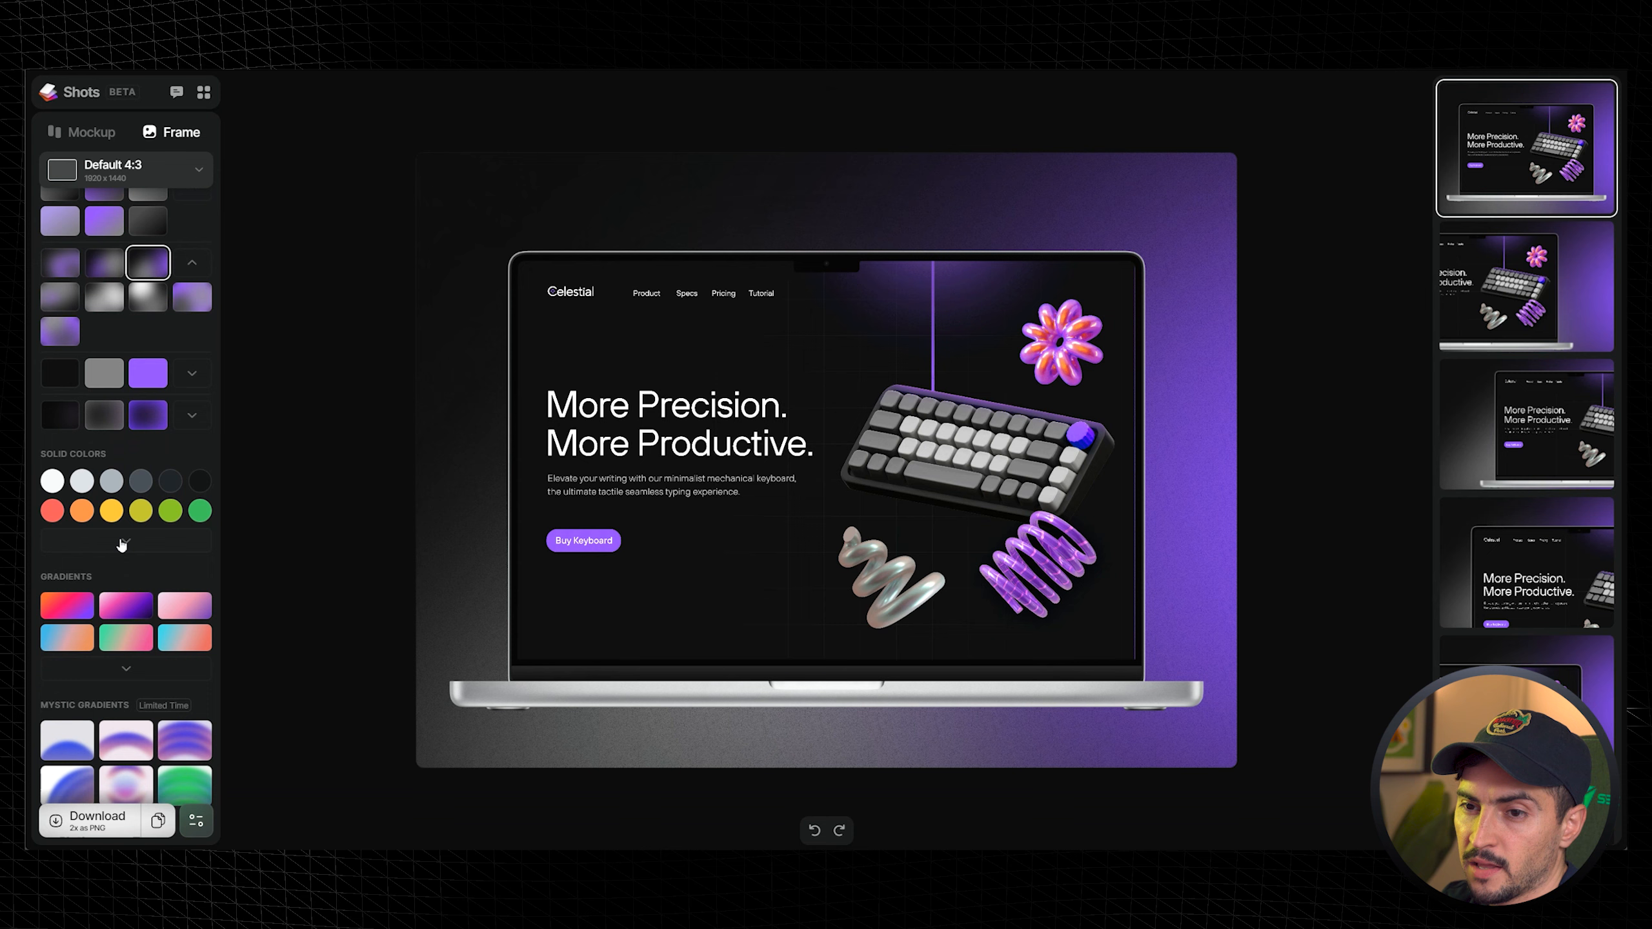
# - Expand the Solid Colors and set the background to a blue solid colour
pyautogui.click(171, 511)
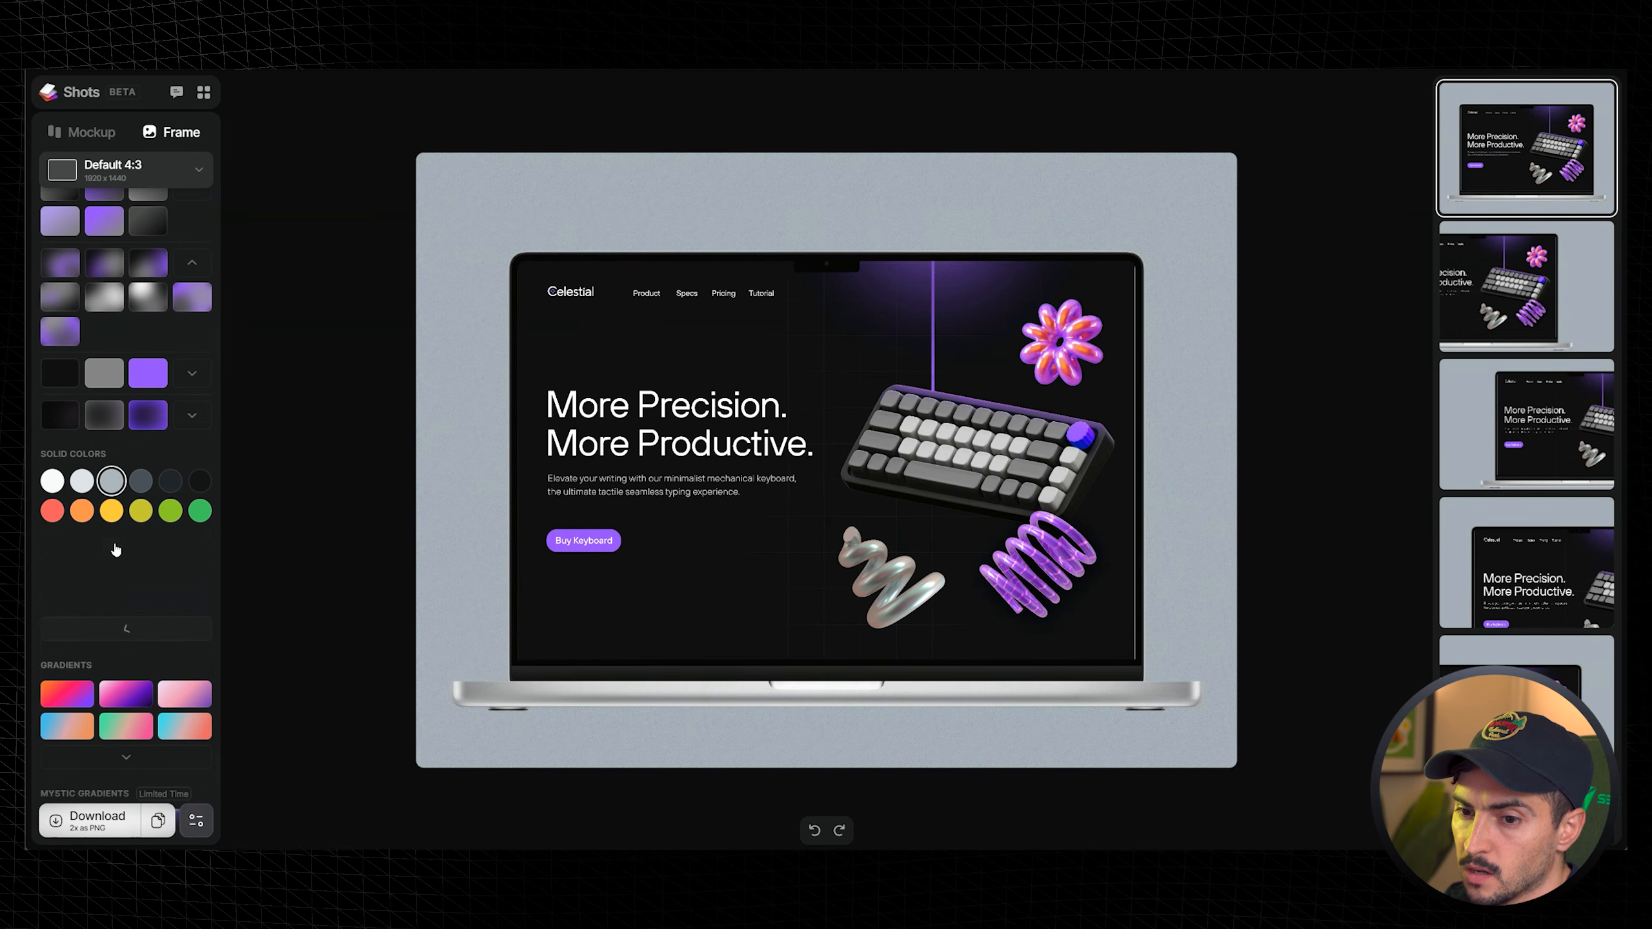
pyautogui.click(126, 541)
pyautogui.click(110, 569)
pyautogui.click(80, 570)
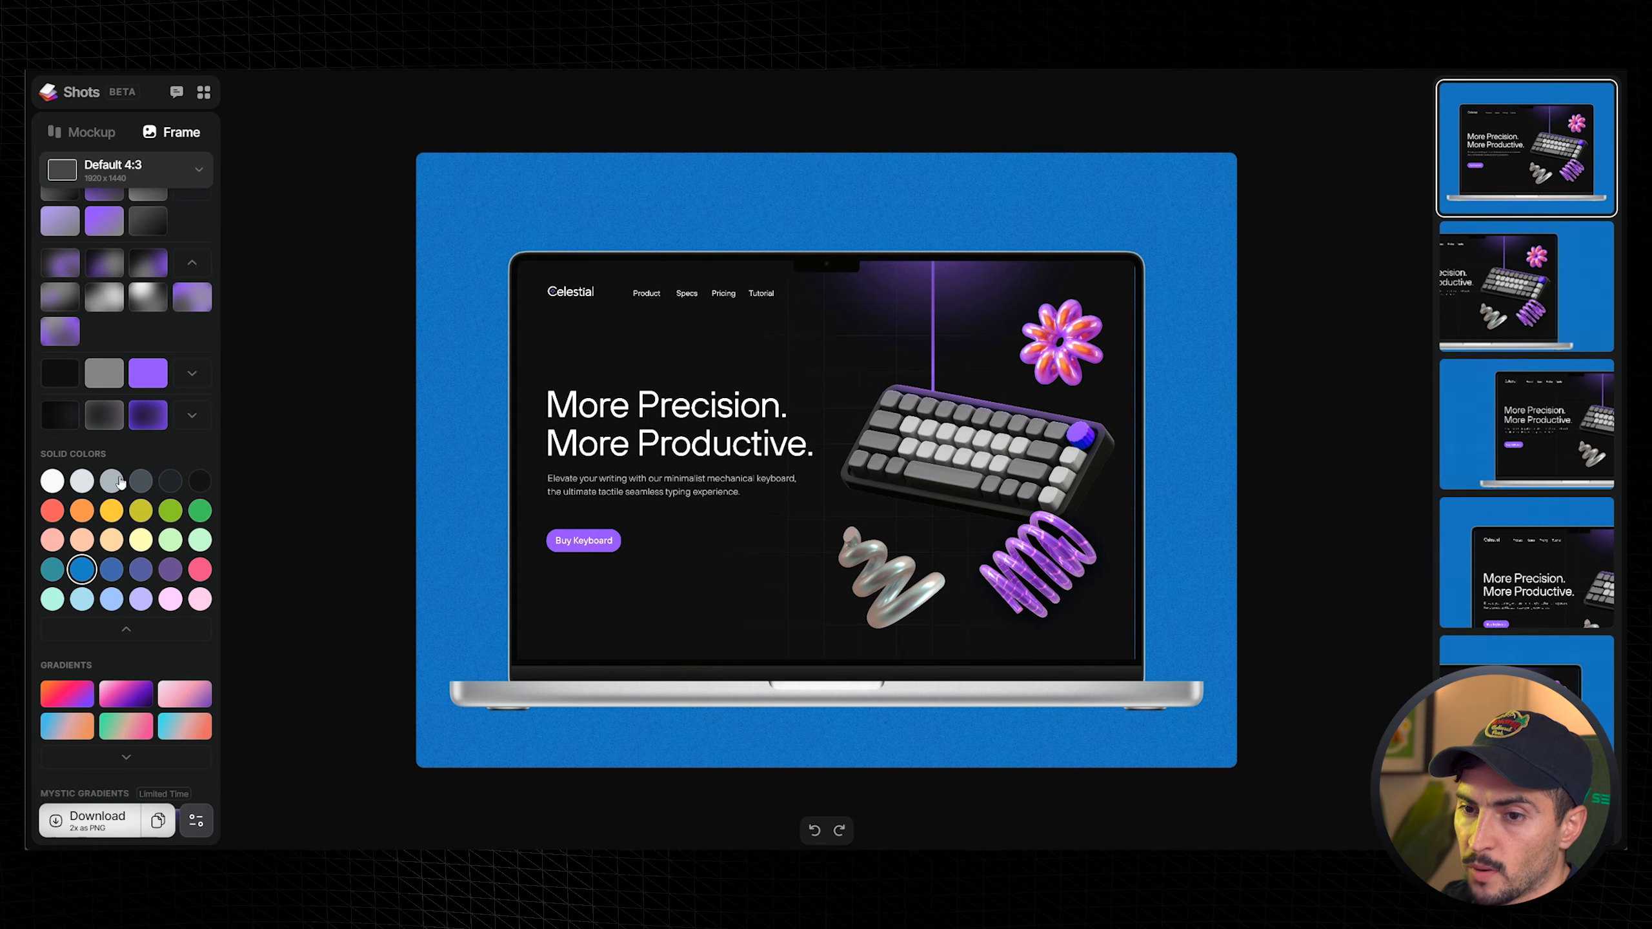
# - Apply a pink-to-purple gradient background, expand the Gradients list and pick a pastel pink gradient
pyautogui.scroll(1, 111, 499)
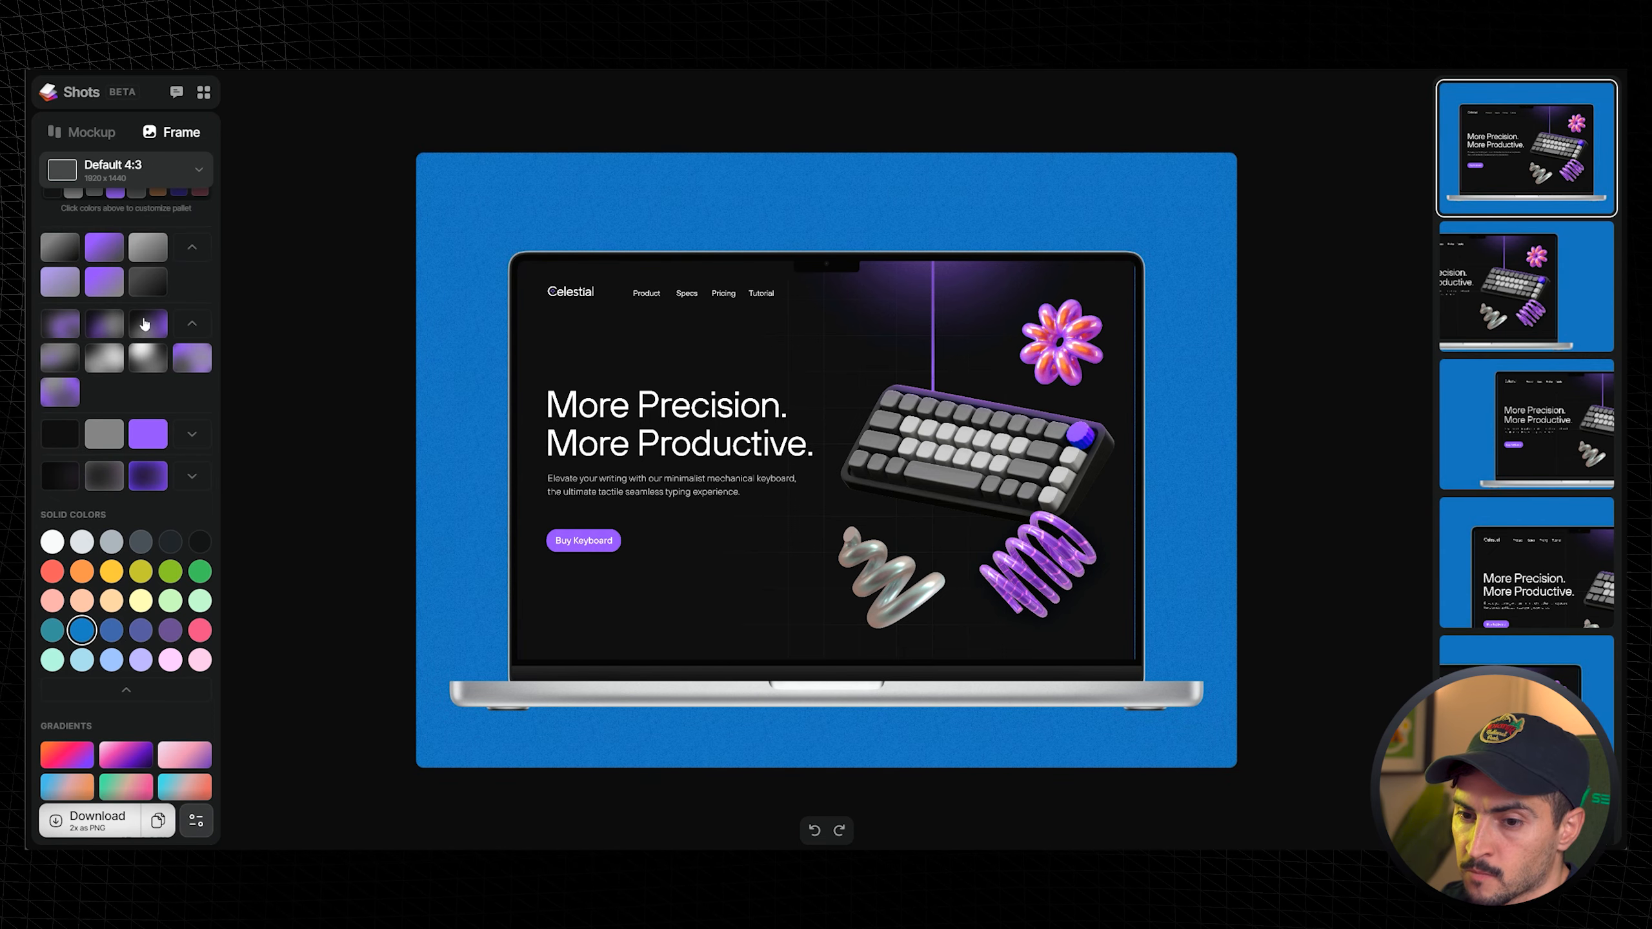
pyautogui.click(148, 427)
pyautogui.scroll(-4, 162, 430)
pyautogui.click(116, 458)
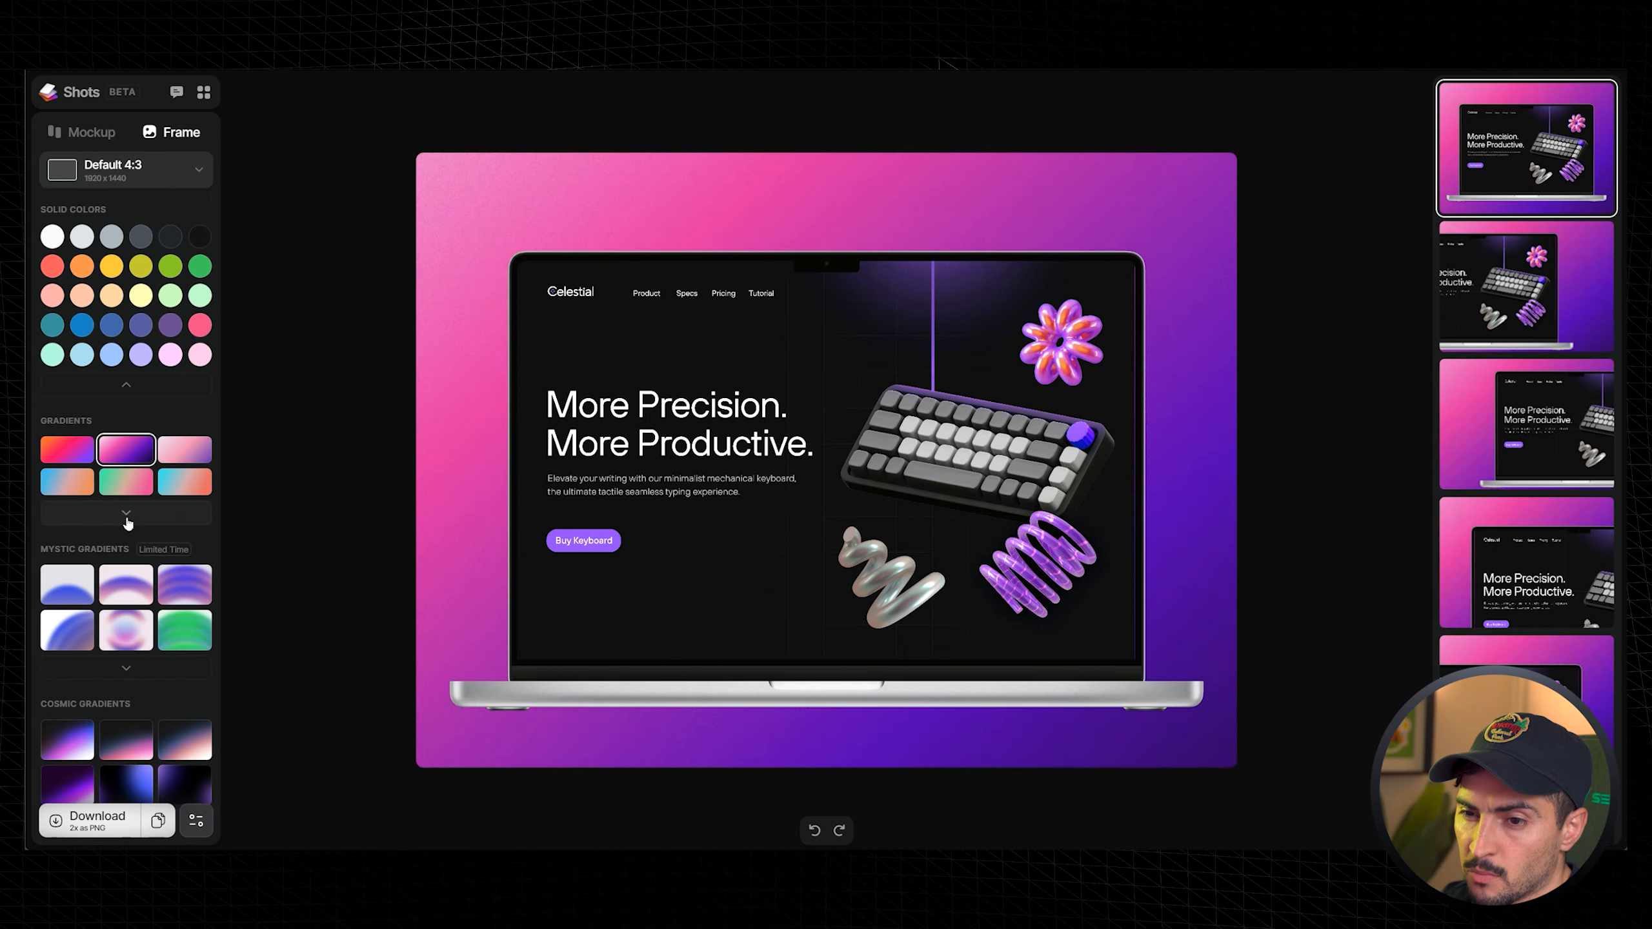
pyautogui.click(127, 512)
pyautogui.click(184, 393)
pyautogui.click(130, 393)
pyautogui.click(177, 370)
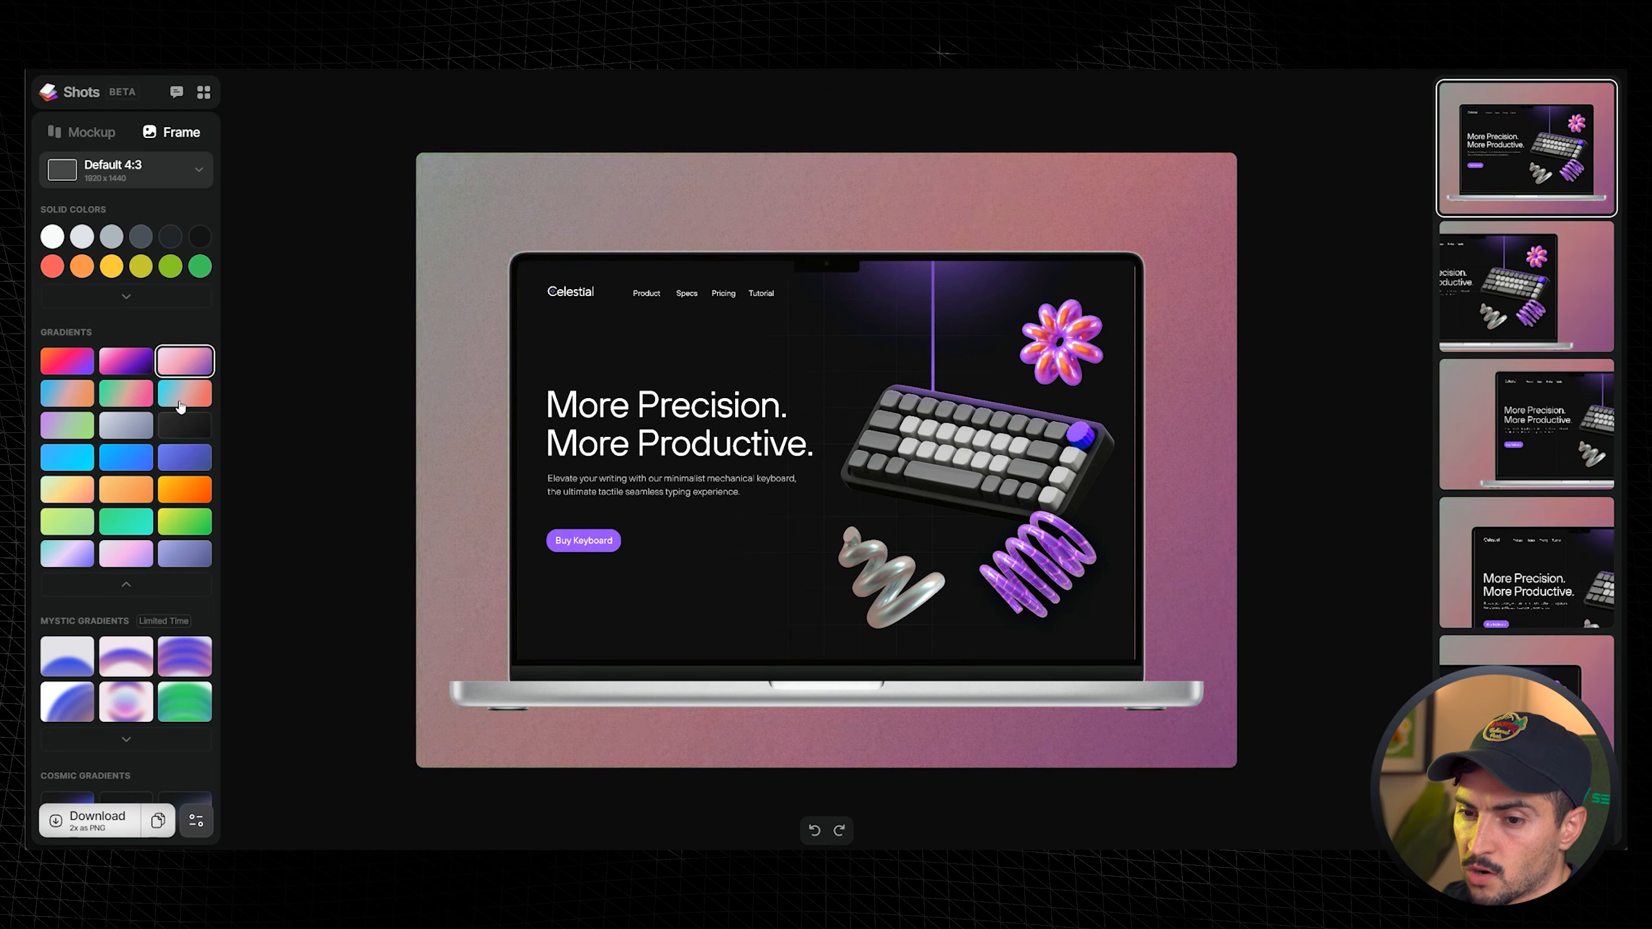
# - Expand the Mystic Gradients and try several, ending on a soft pink mystic gradient
pyautogui.click(186, 524)
pyautogui.scroll(-2, 183, 530)
pyautogui.click(180, 543)
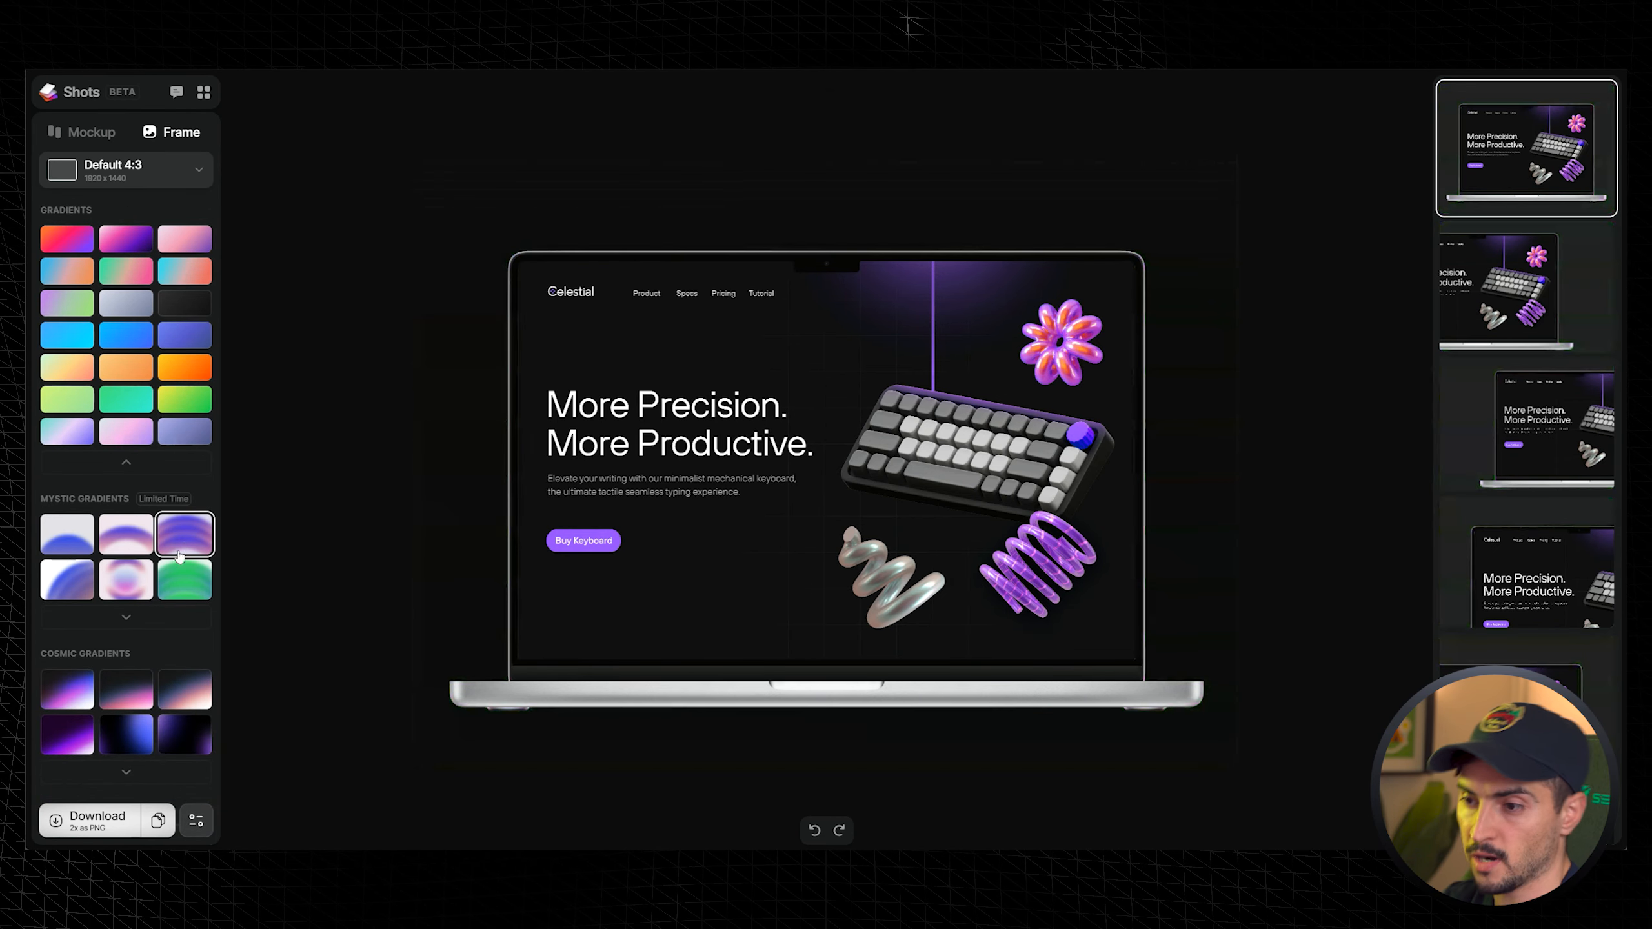
pyautogui.click(122, 620)
pyautogui.click(129, 516)
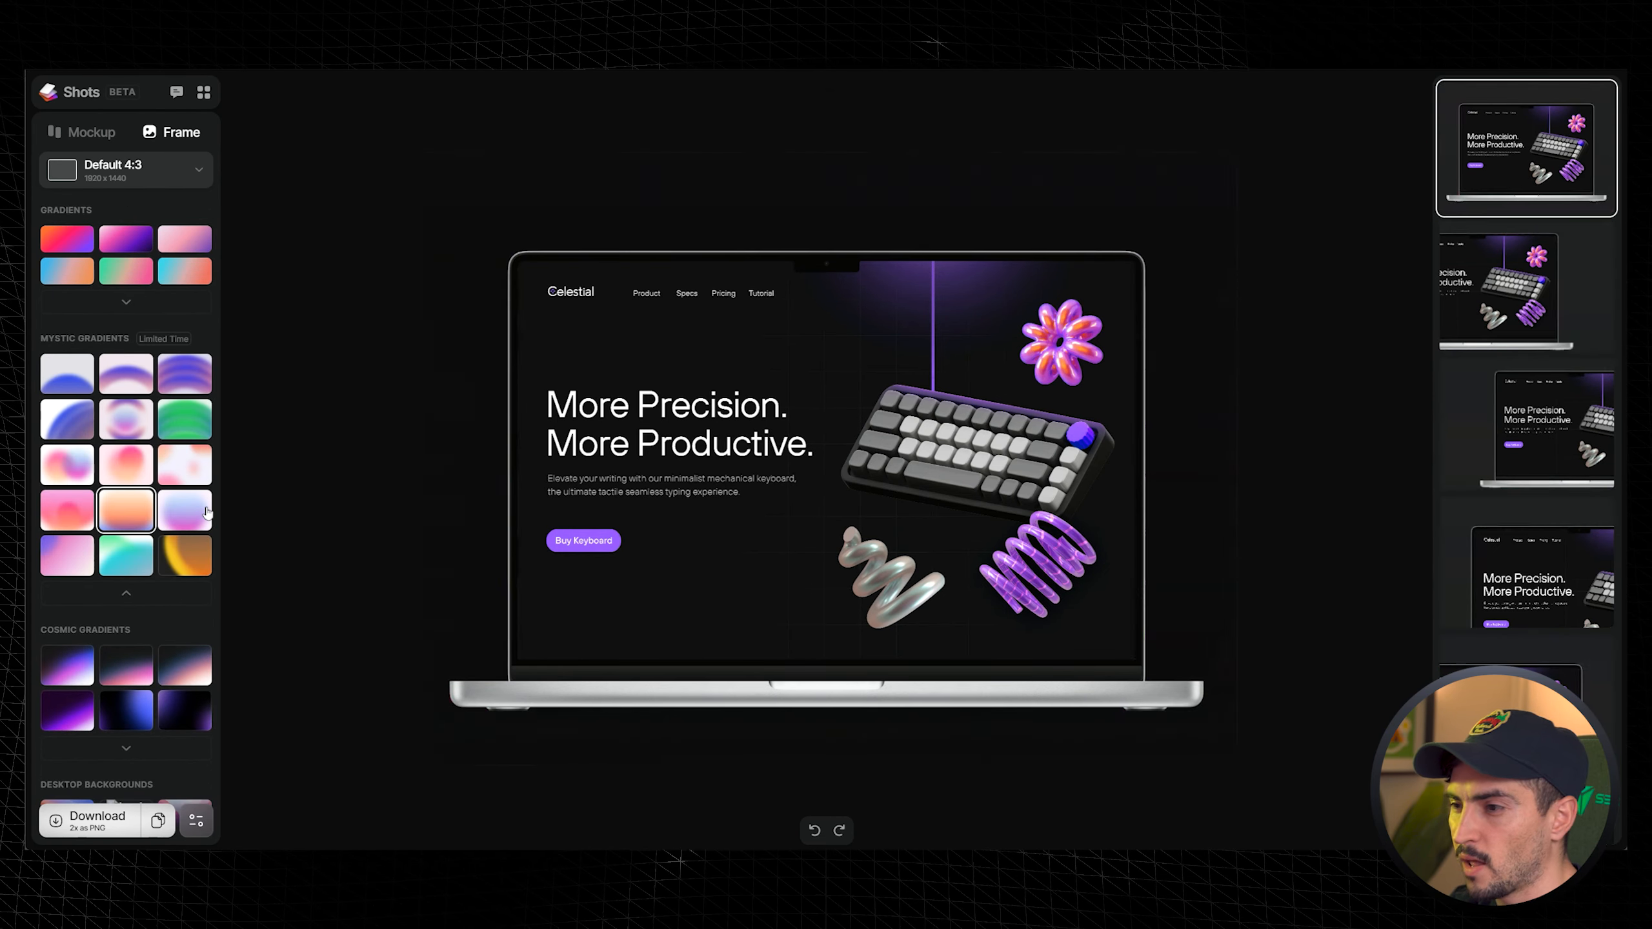
pyautogui.click(182, 519)
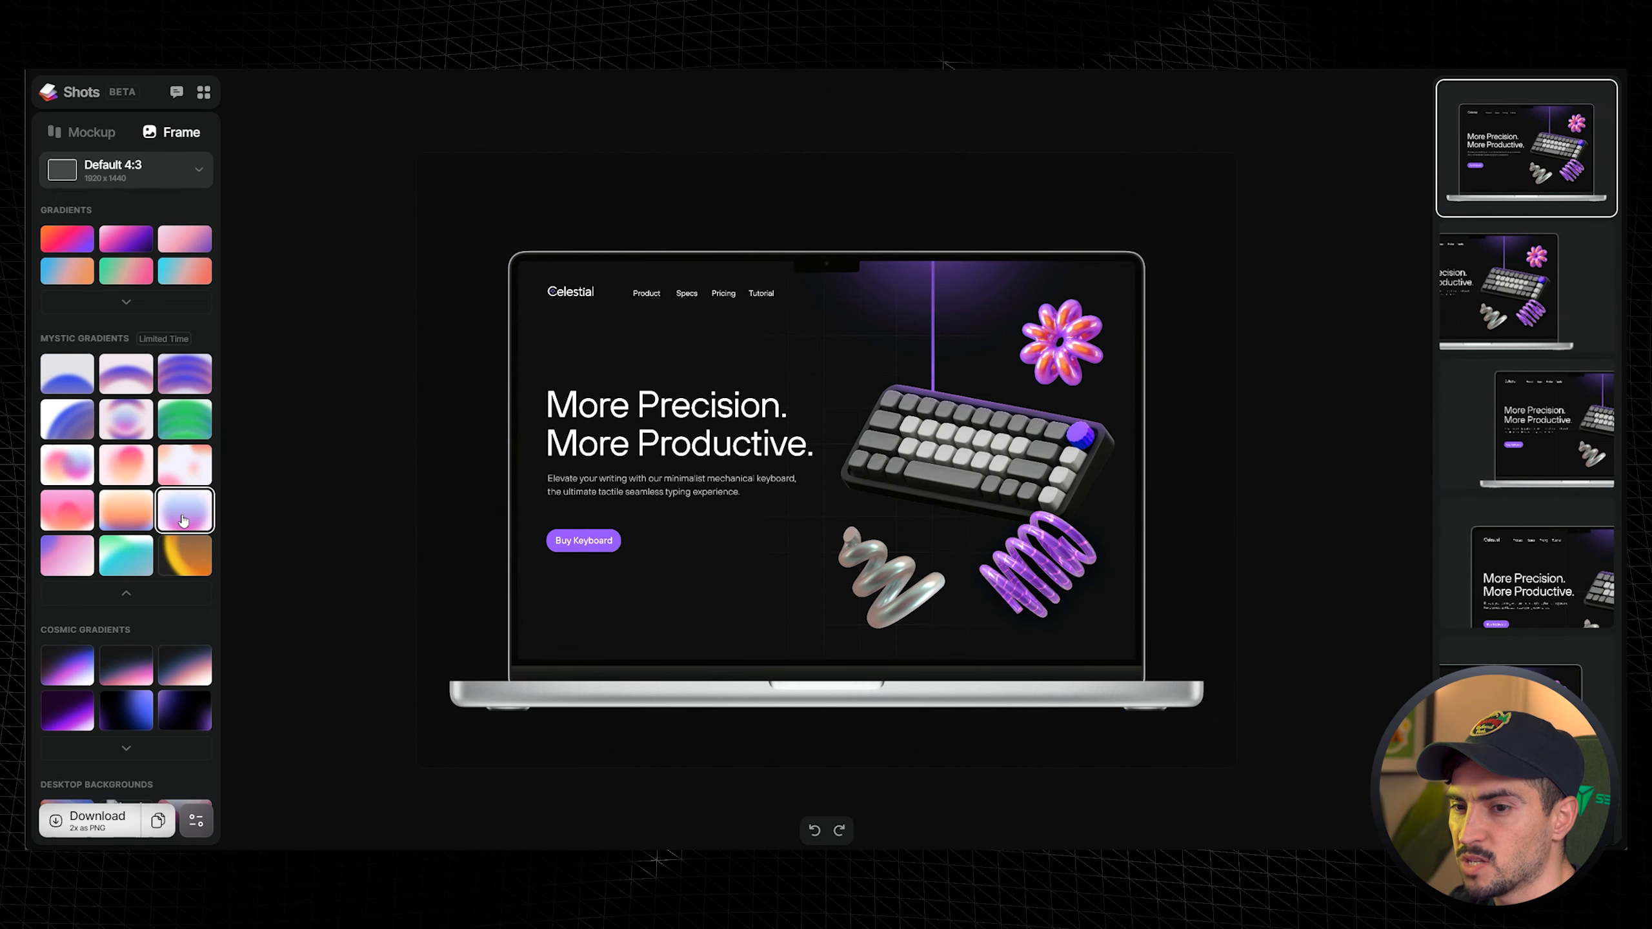
pyautogui.click(165, 455)
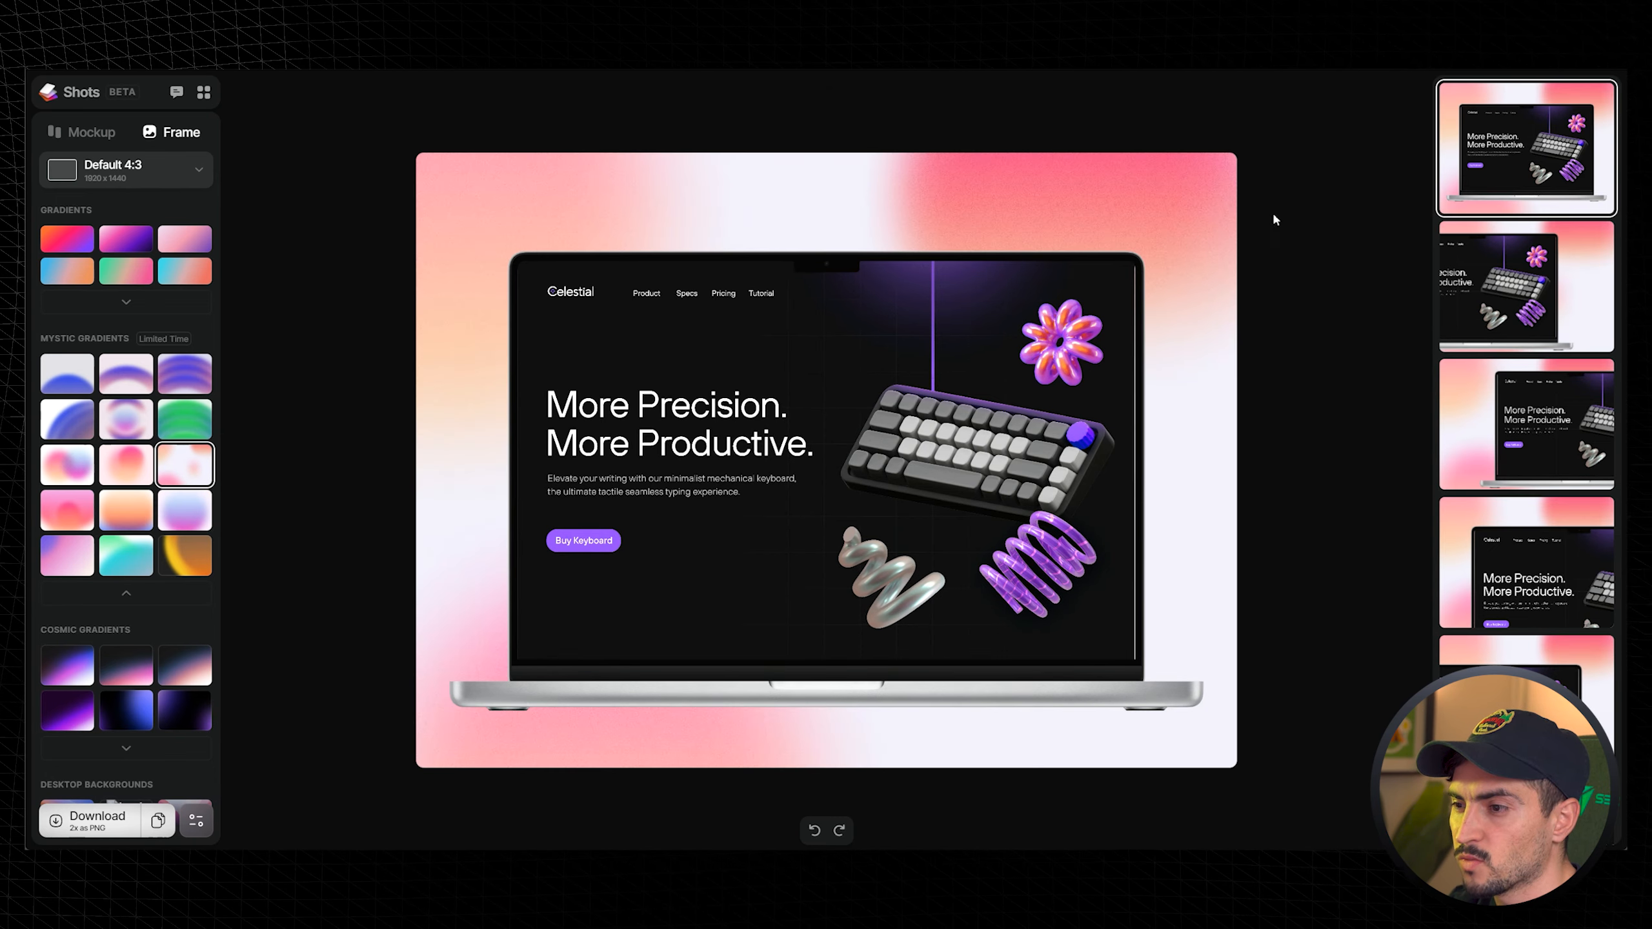
# - Expand the Cosmic Gradients and apply a dark blue-purple cosmic gradient background
pyautogui.scroll(-3, 123, 520)
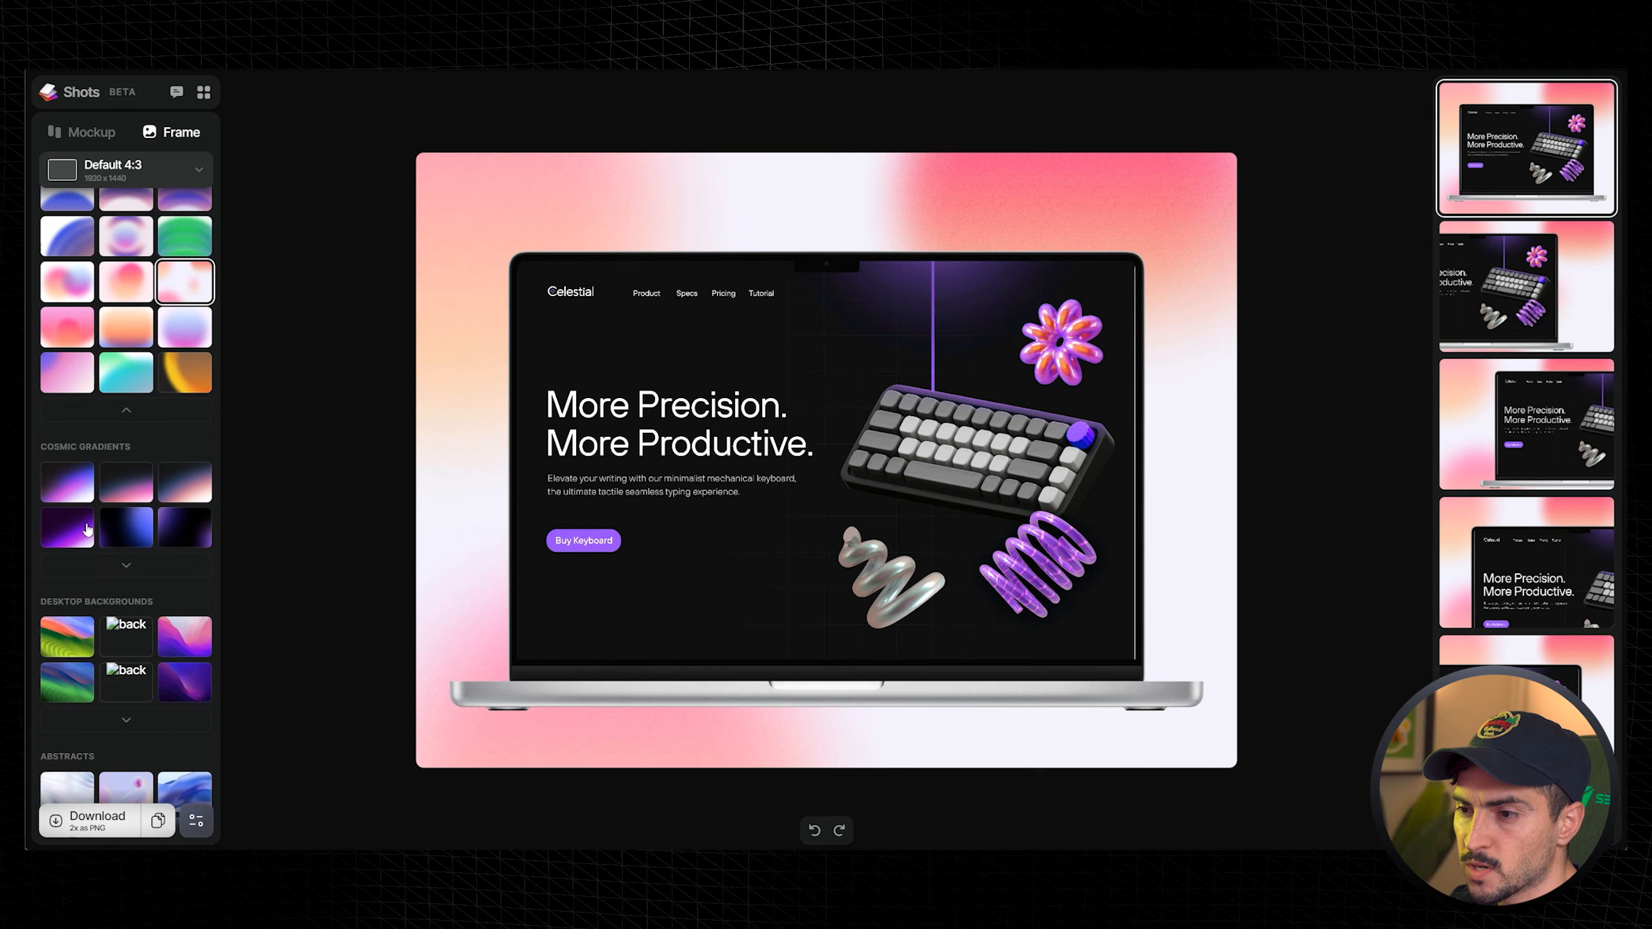
pyautogui.click(67, 527)
pyautogui.click(126, 564)
pyautogui.click(189, 435)
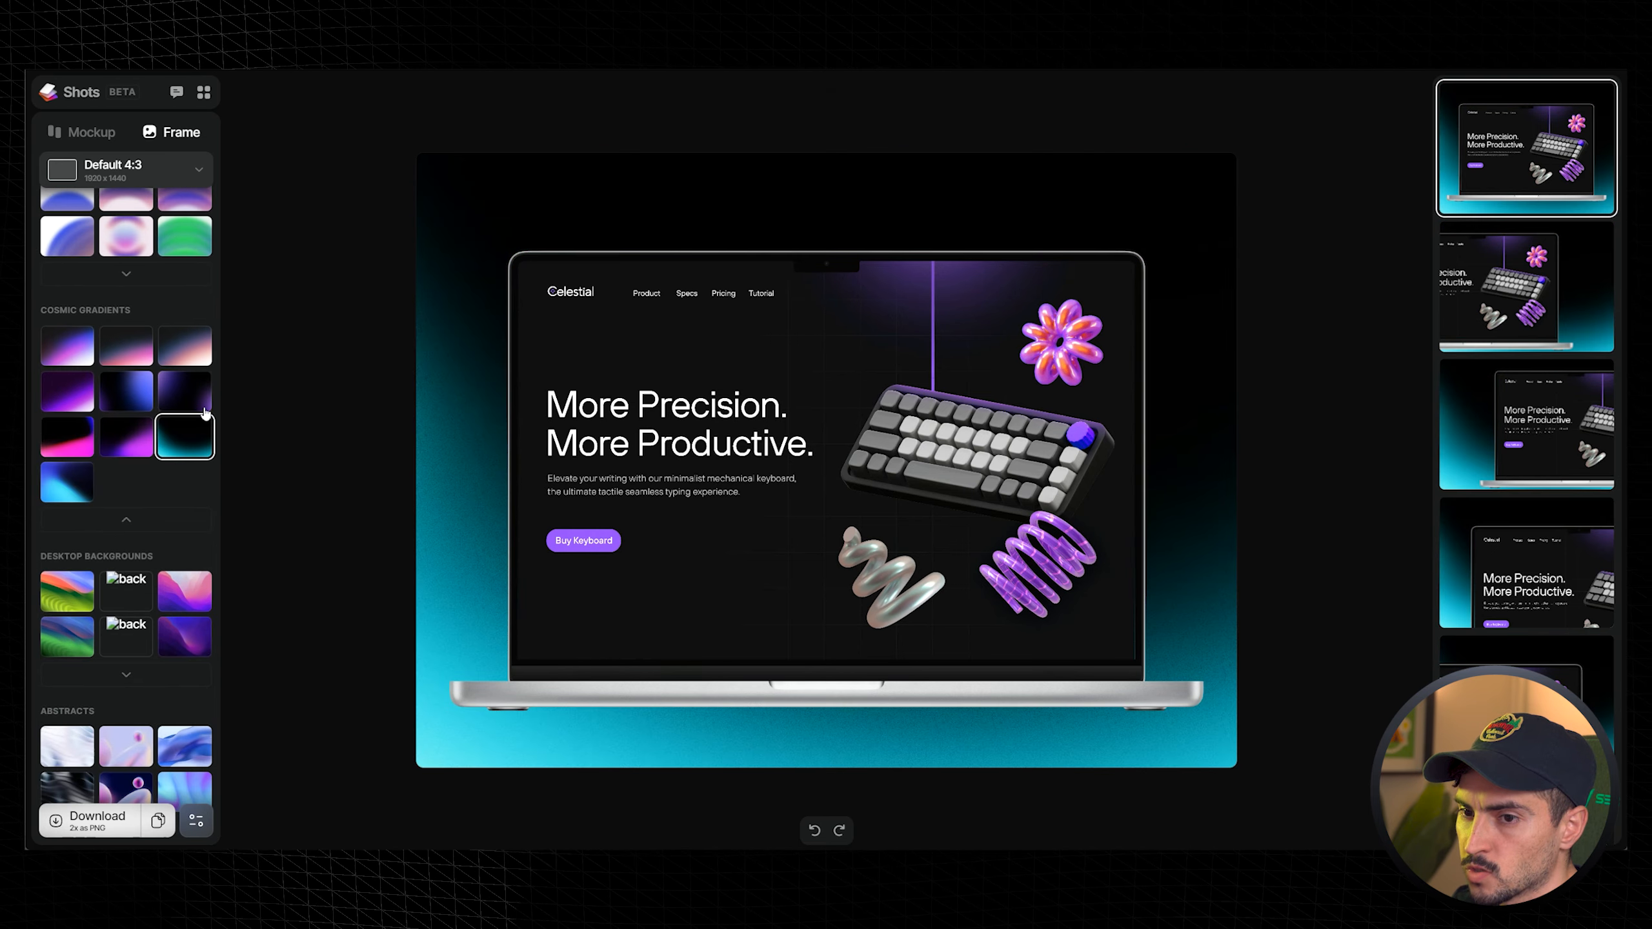
pyautogui.click(127, 391)
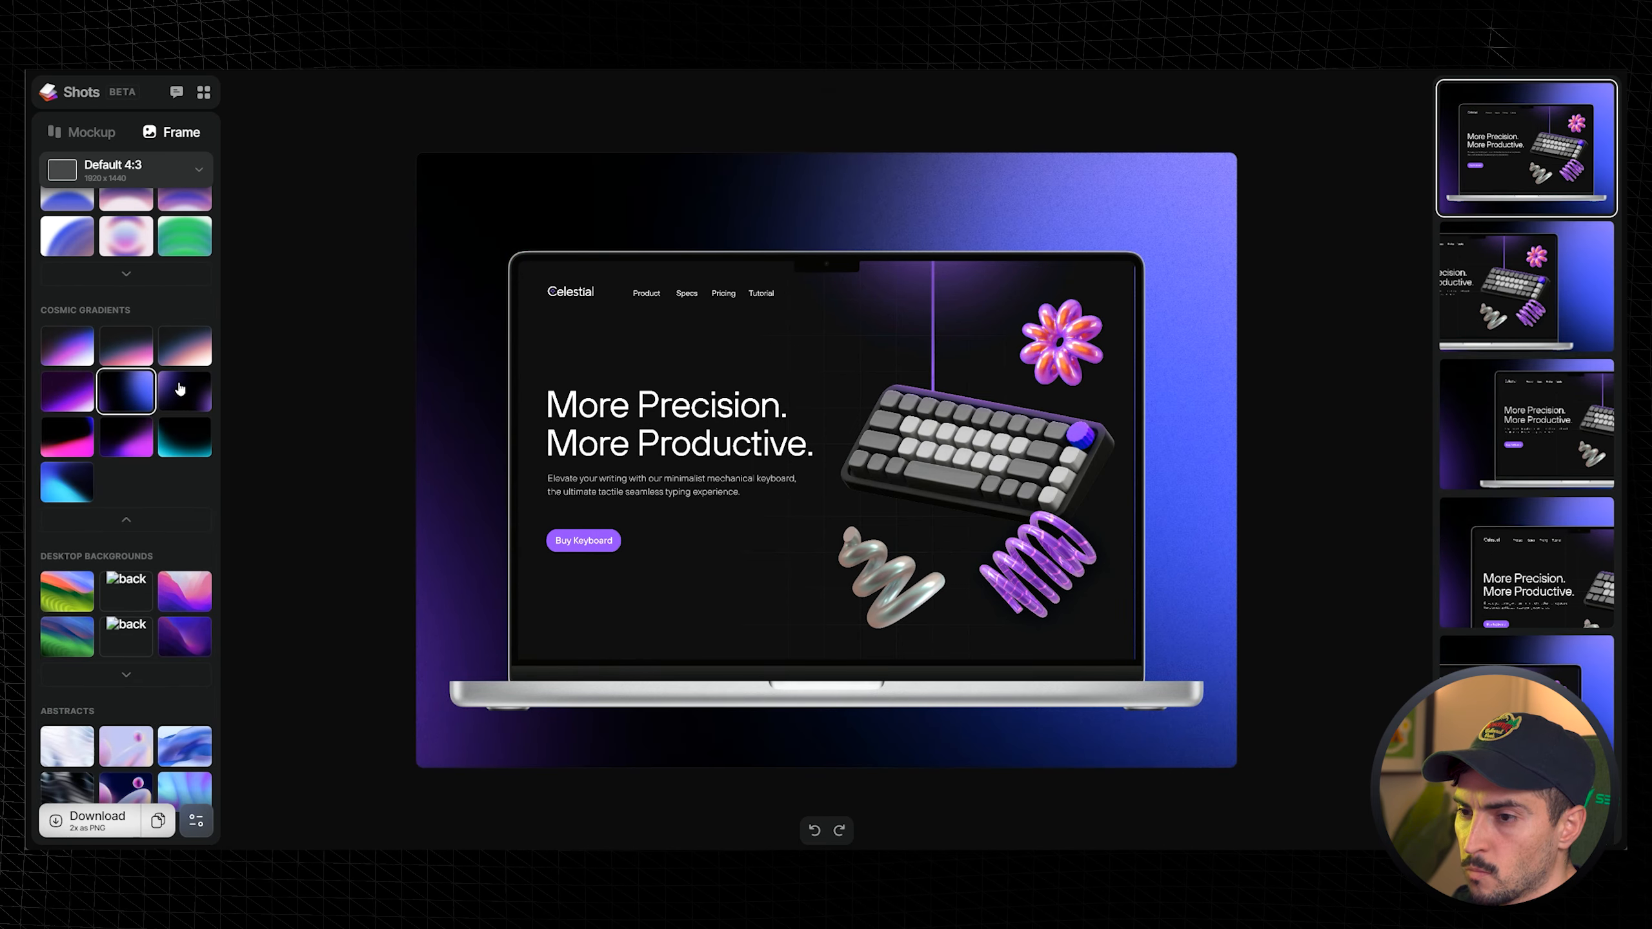
# - Apply a purple desktop wallpaper, then expand Desktop Backgrounds and choose the orange bloom wallpaper
pyautogui.scroll(-4, 97, 408)
pyautogui.click(187, 359)
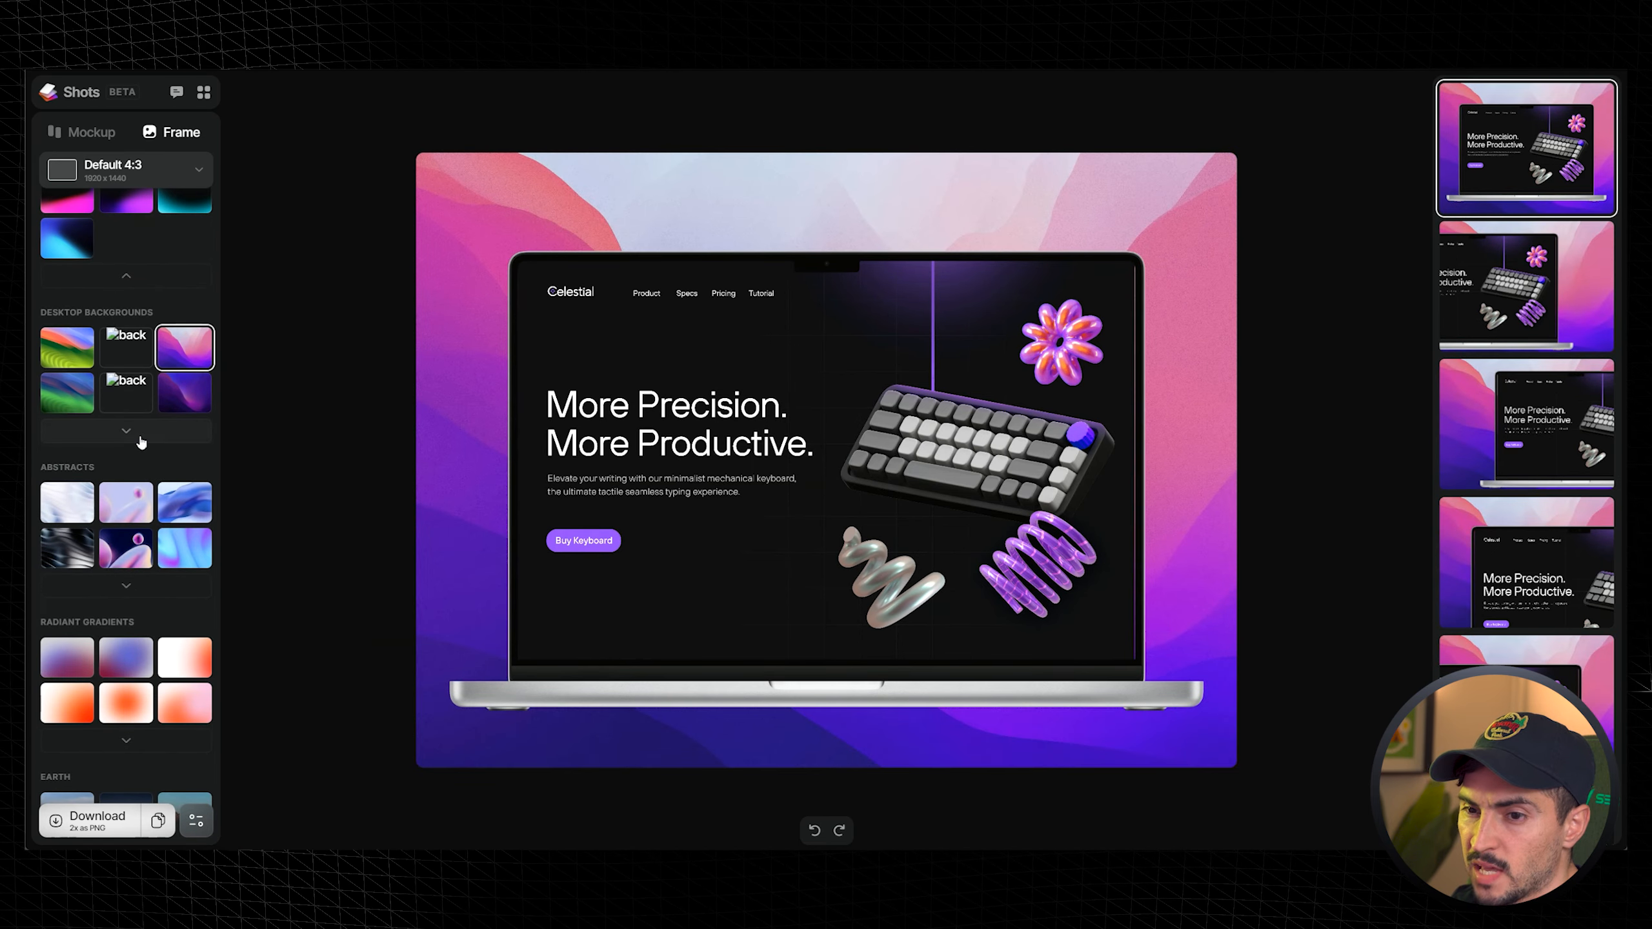
pyautogui.click(127, 431)
pyautogui.click(127, 392)
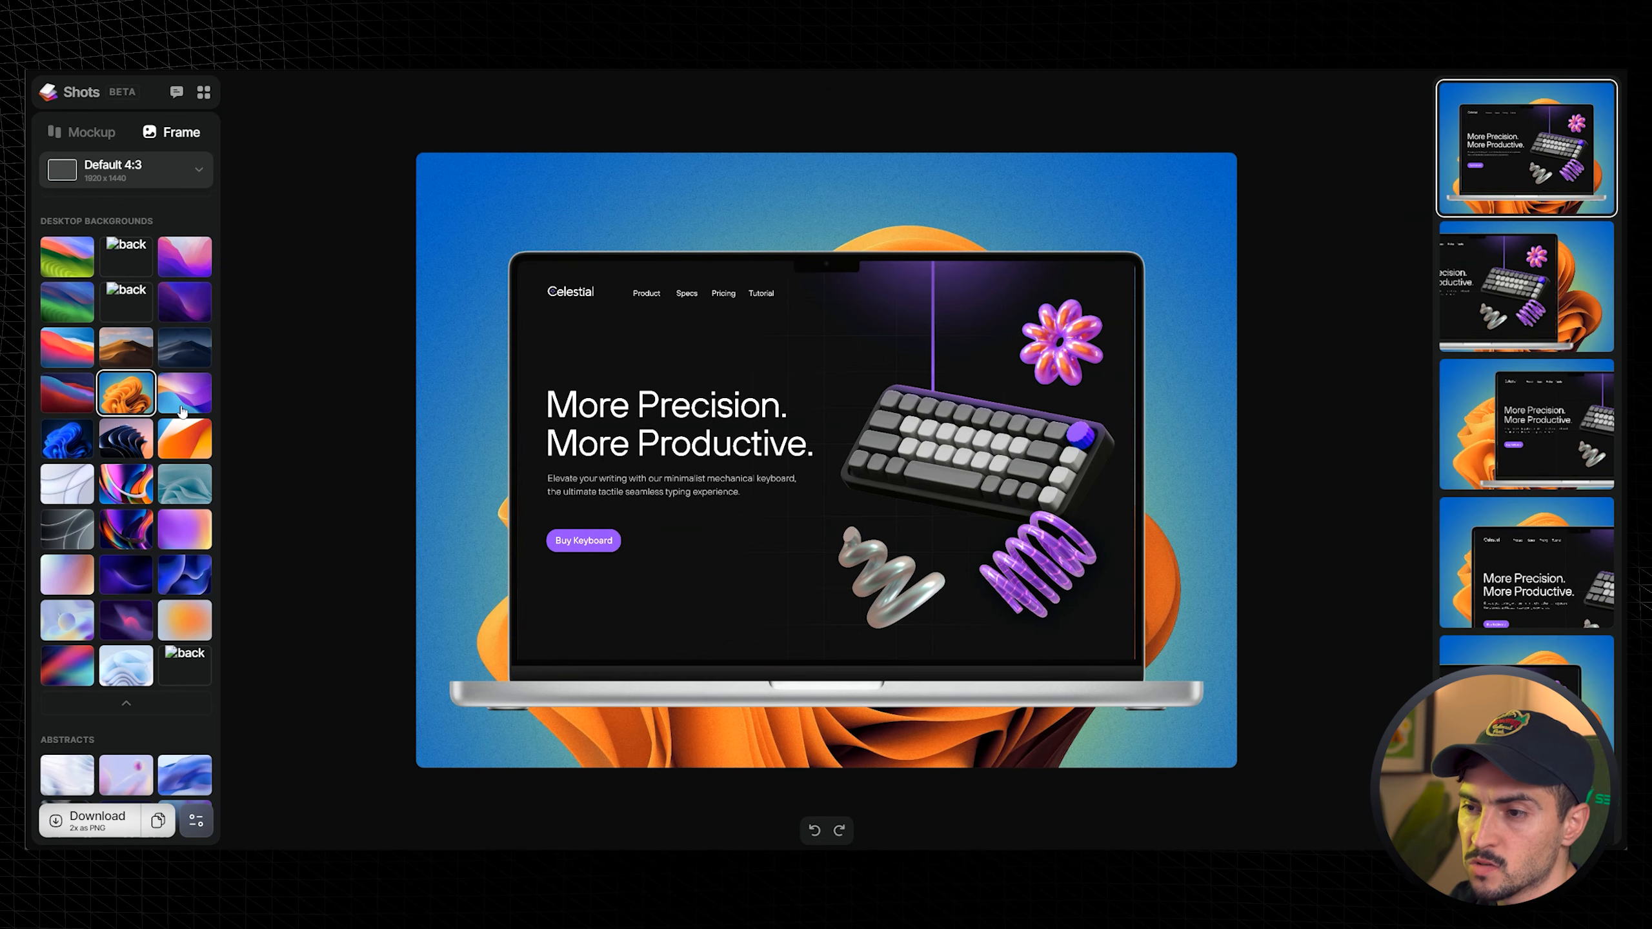
pyautogui.scroll(-2, 213, 397)
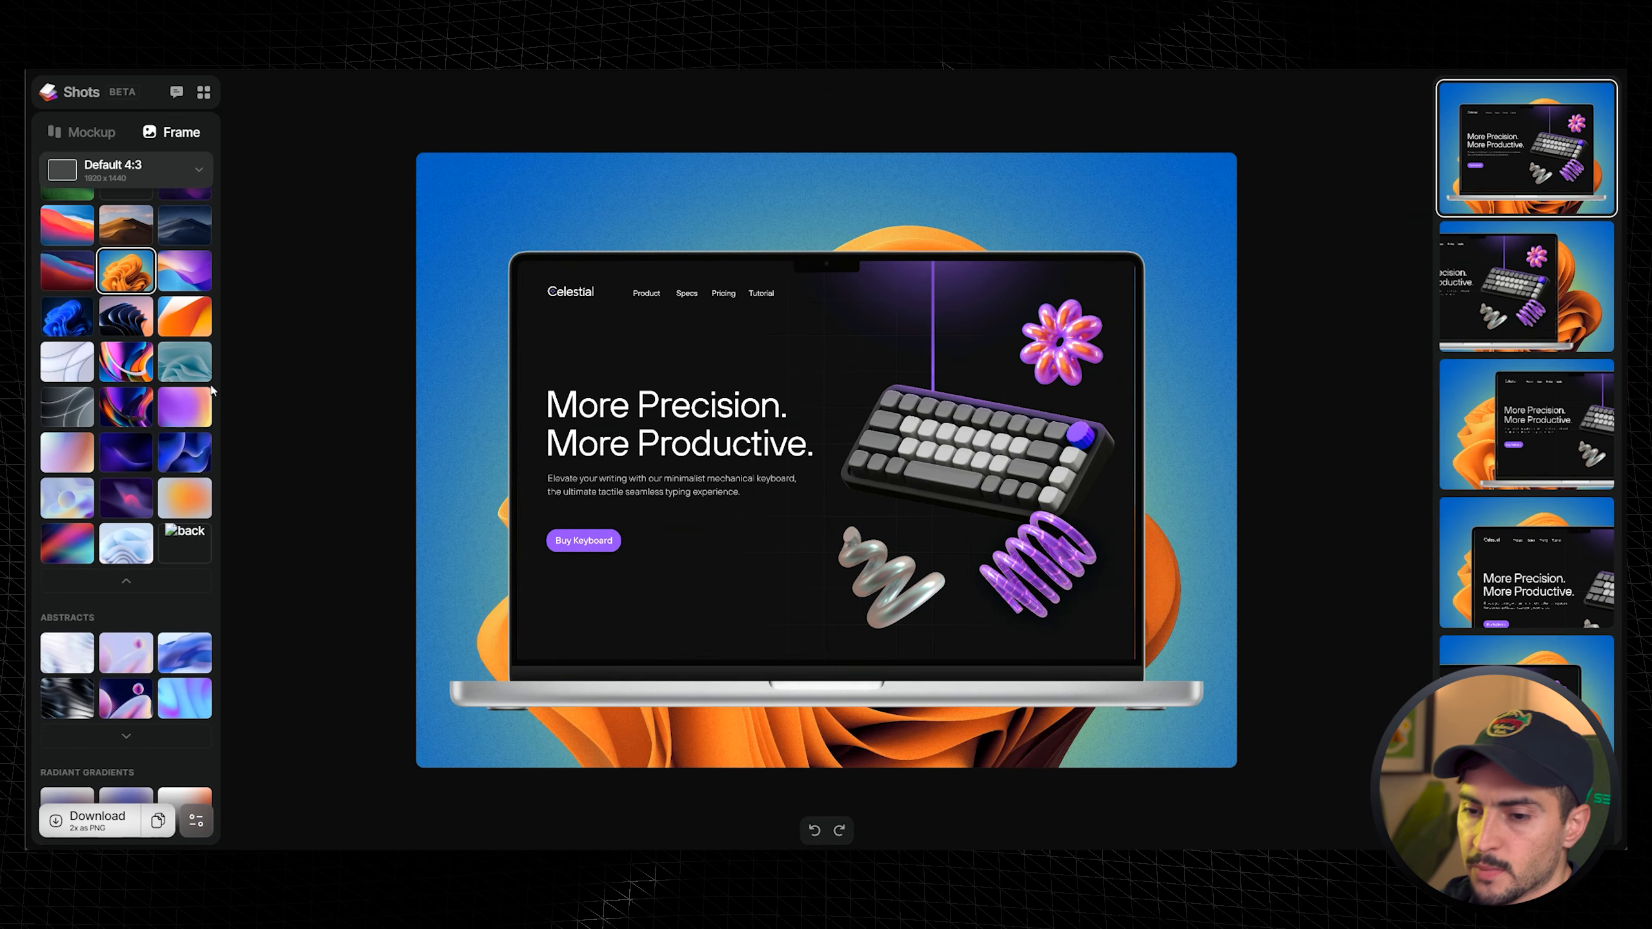
# - Browse the Abstracts backgrounds and apply a pastel pink-blue abstract background
pyautogui.scroll(-2, 202, 416)
pyautogui.click(129, 613)
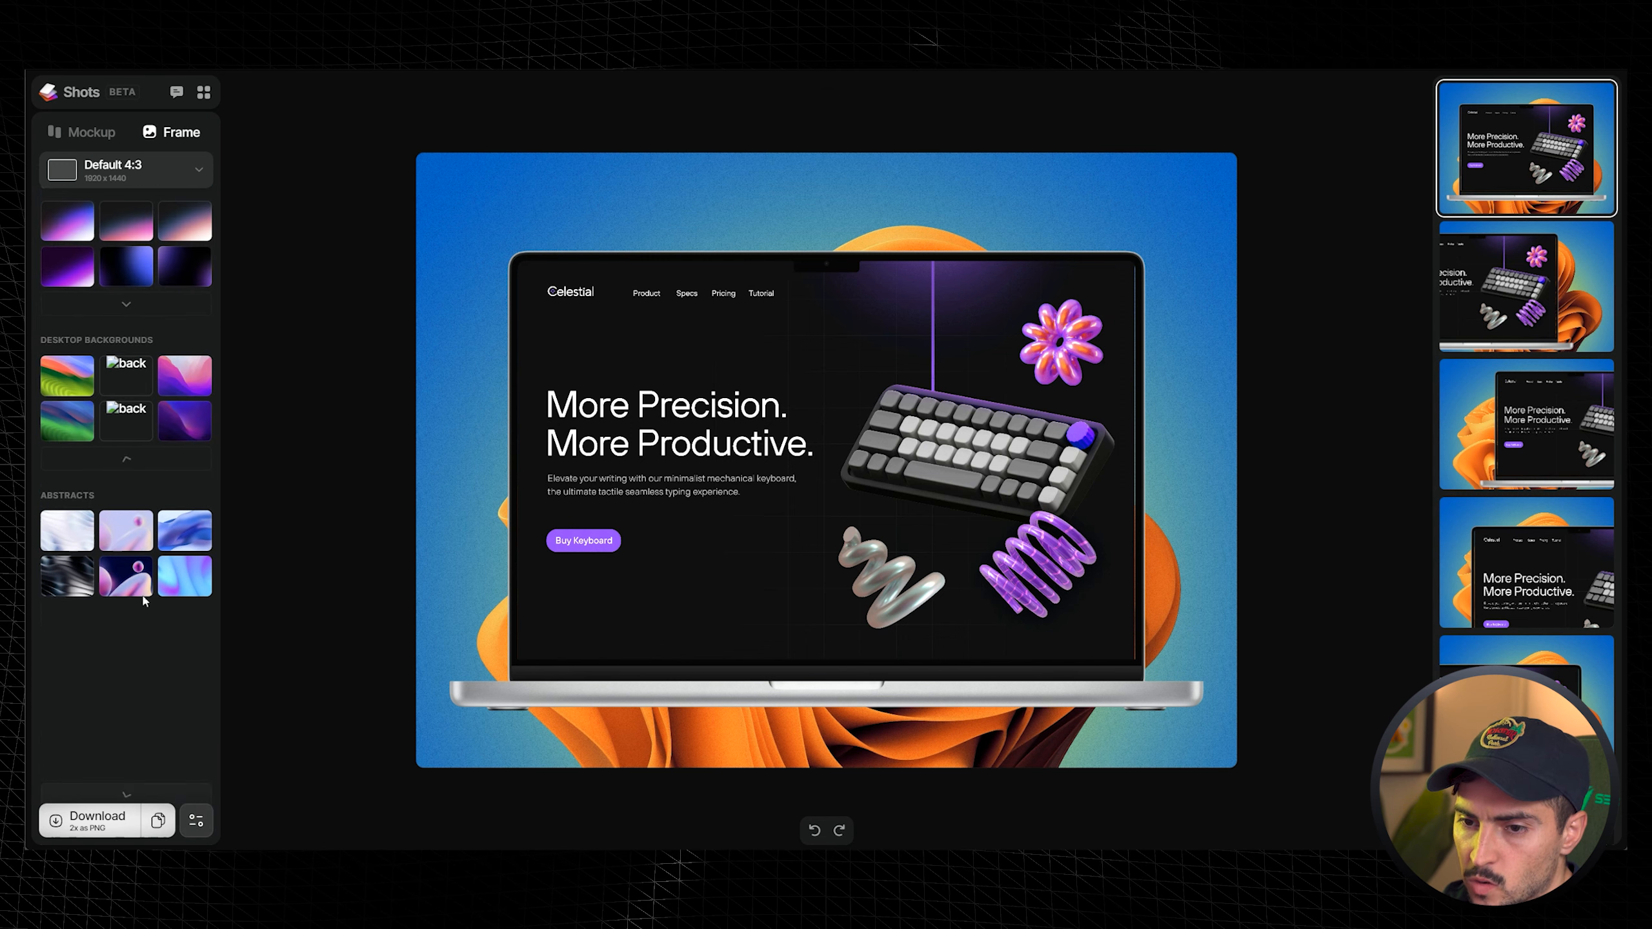
pyautogui.scroll(-1, 126, 563)
pyautogui.scroll(-1, 126, 563)
pyautogui.click(67, 515)
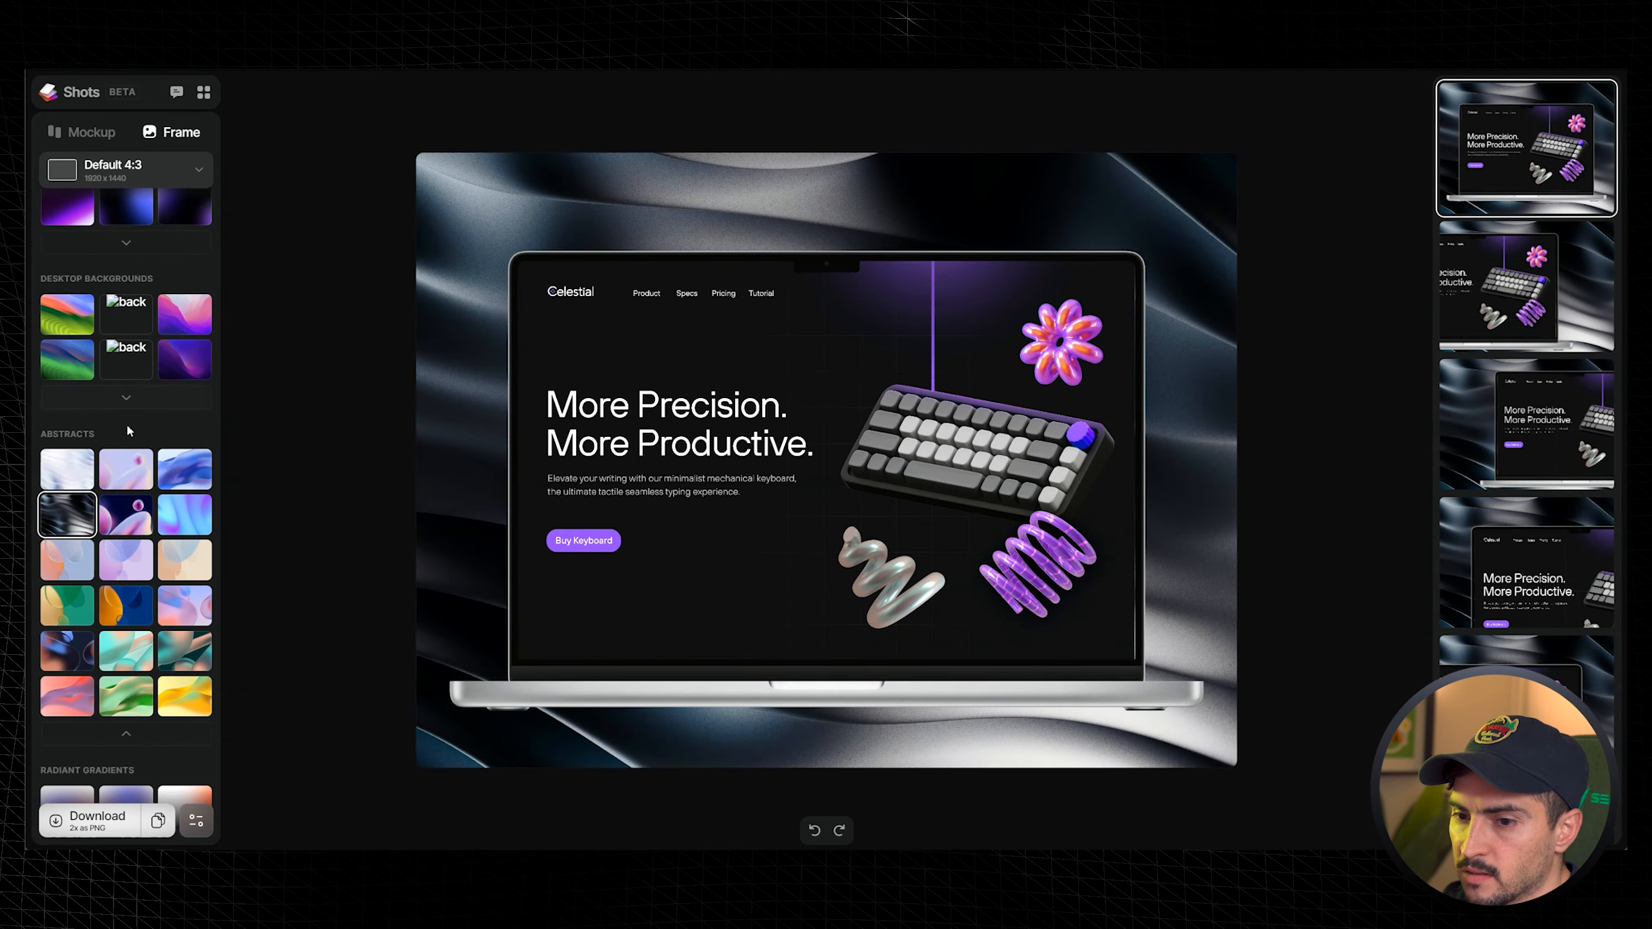
pyautogui.click(191, 612)
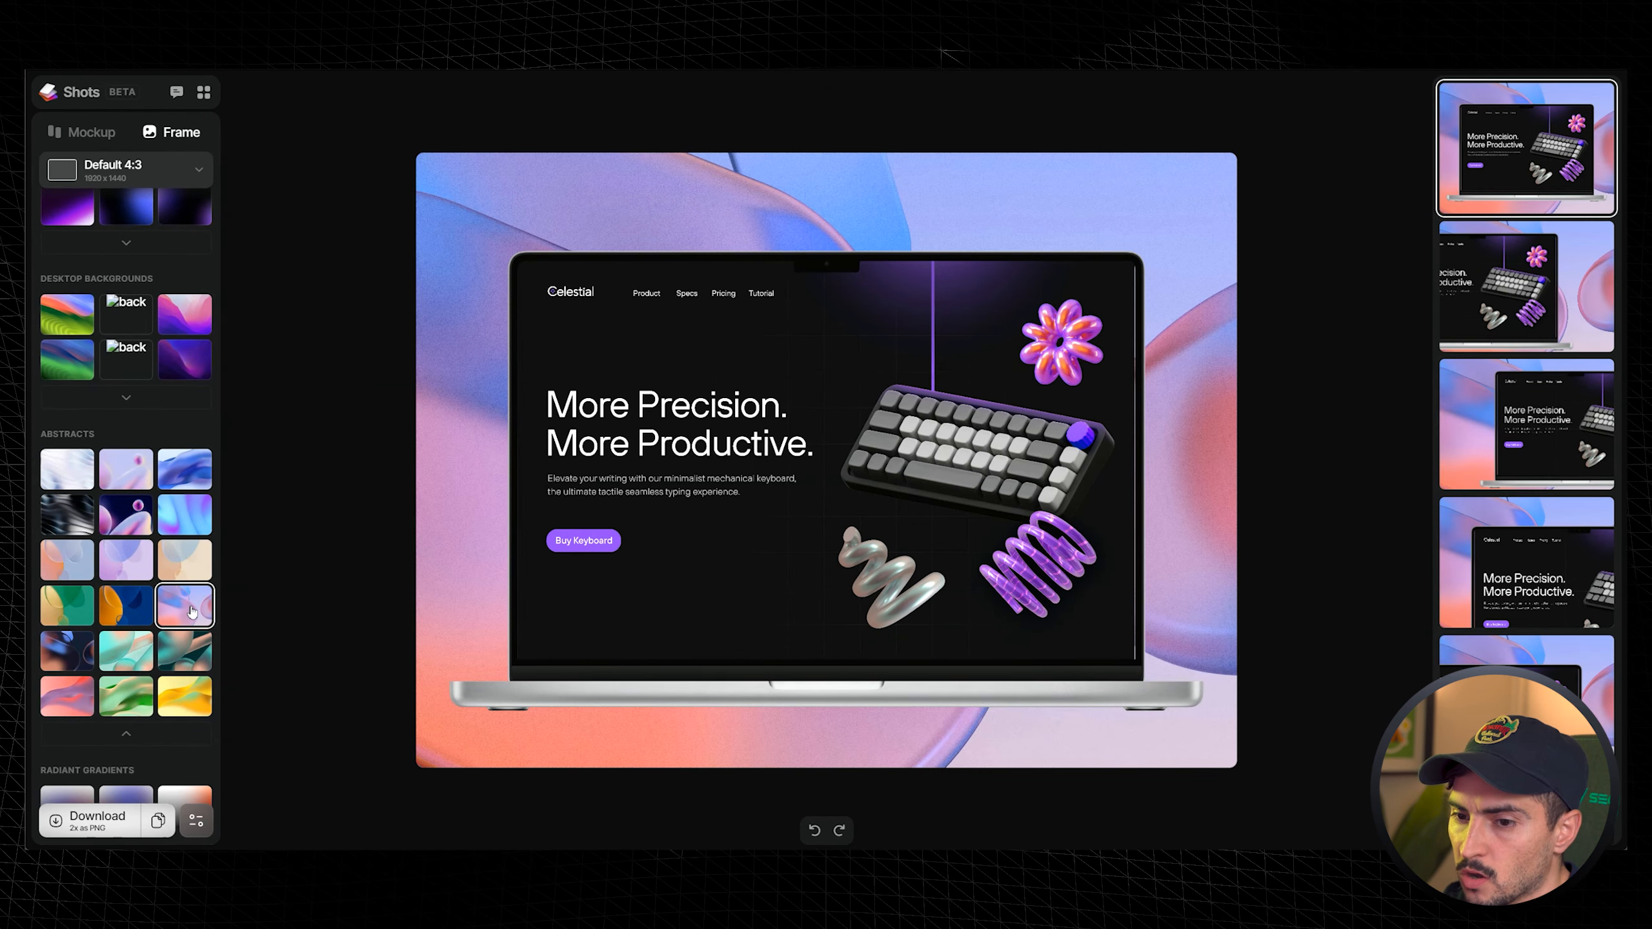
# - Apply a blue-purple radiant gradient background from the Radiant Gradients set
pyautogui.scroll(-5, 181, 595)
pyautogui.click(187, 564)
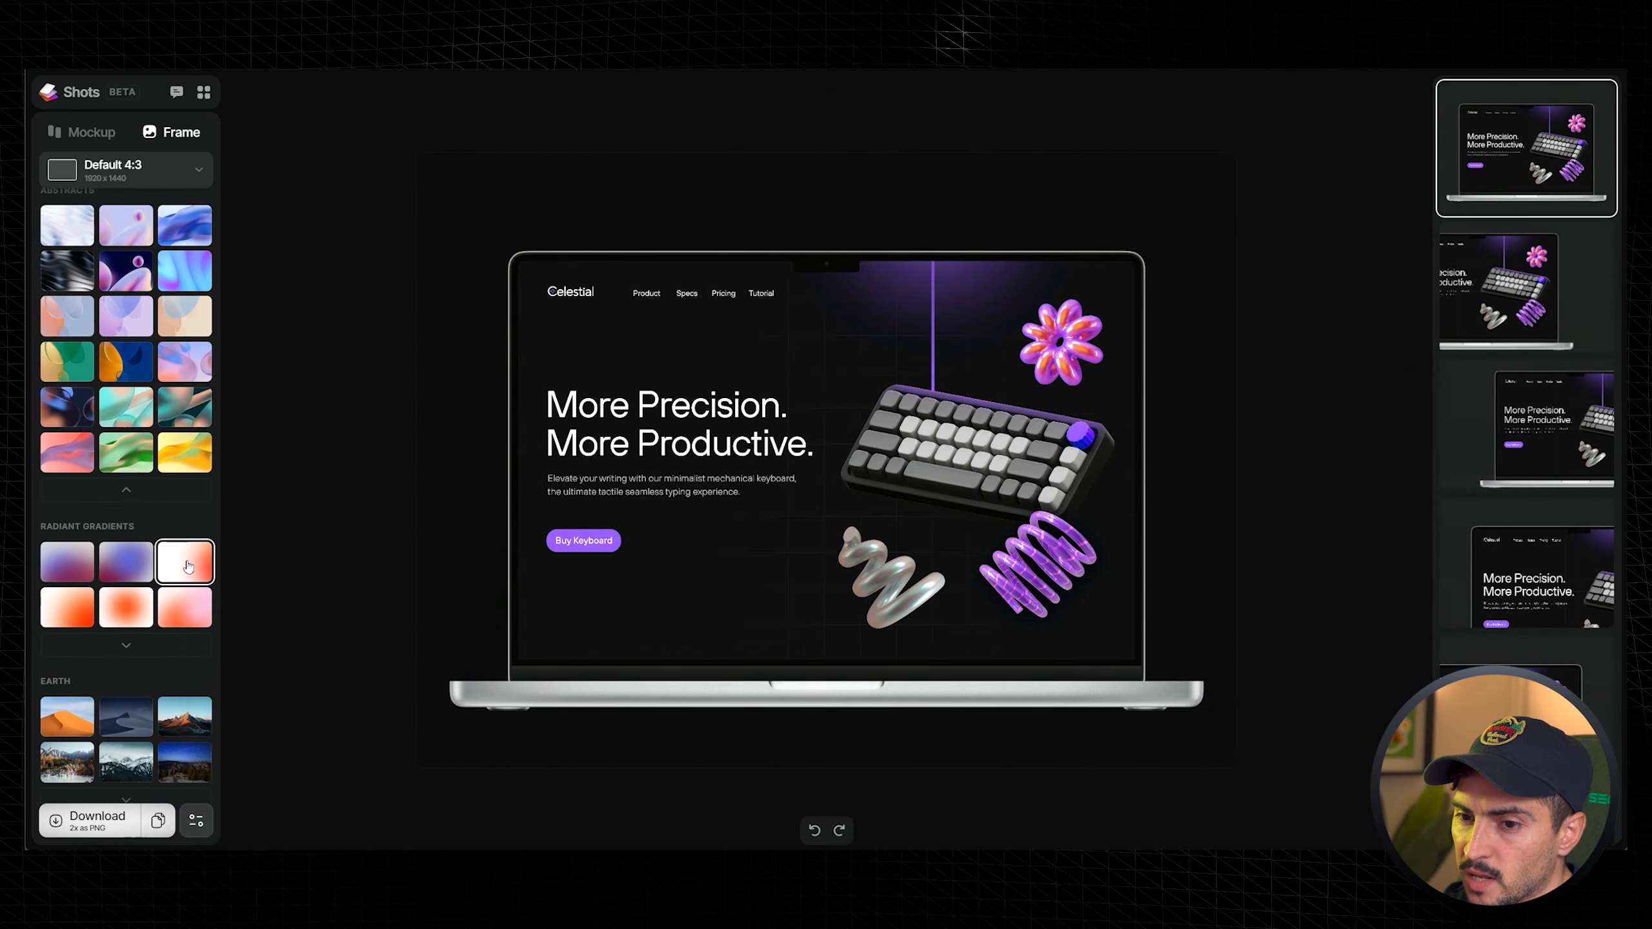
pyautogui.click(127, 572)
# - Try texture backgrounds, ending on the dark black rock texture
pyautogui.scroll(-4, 157, 552)
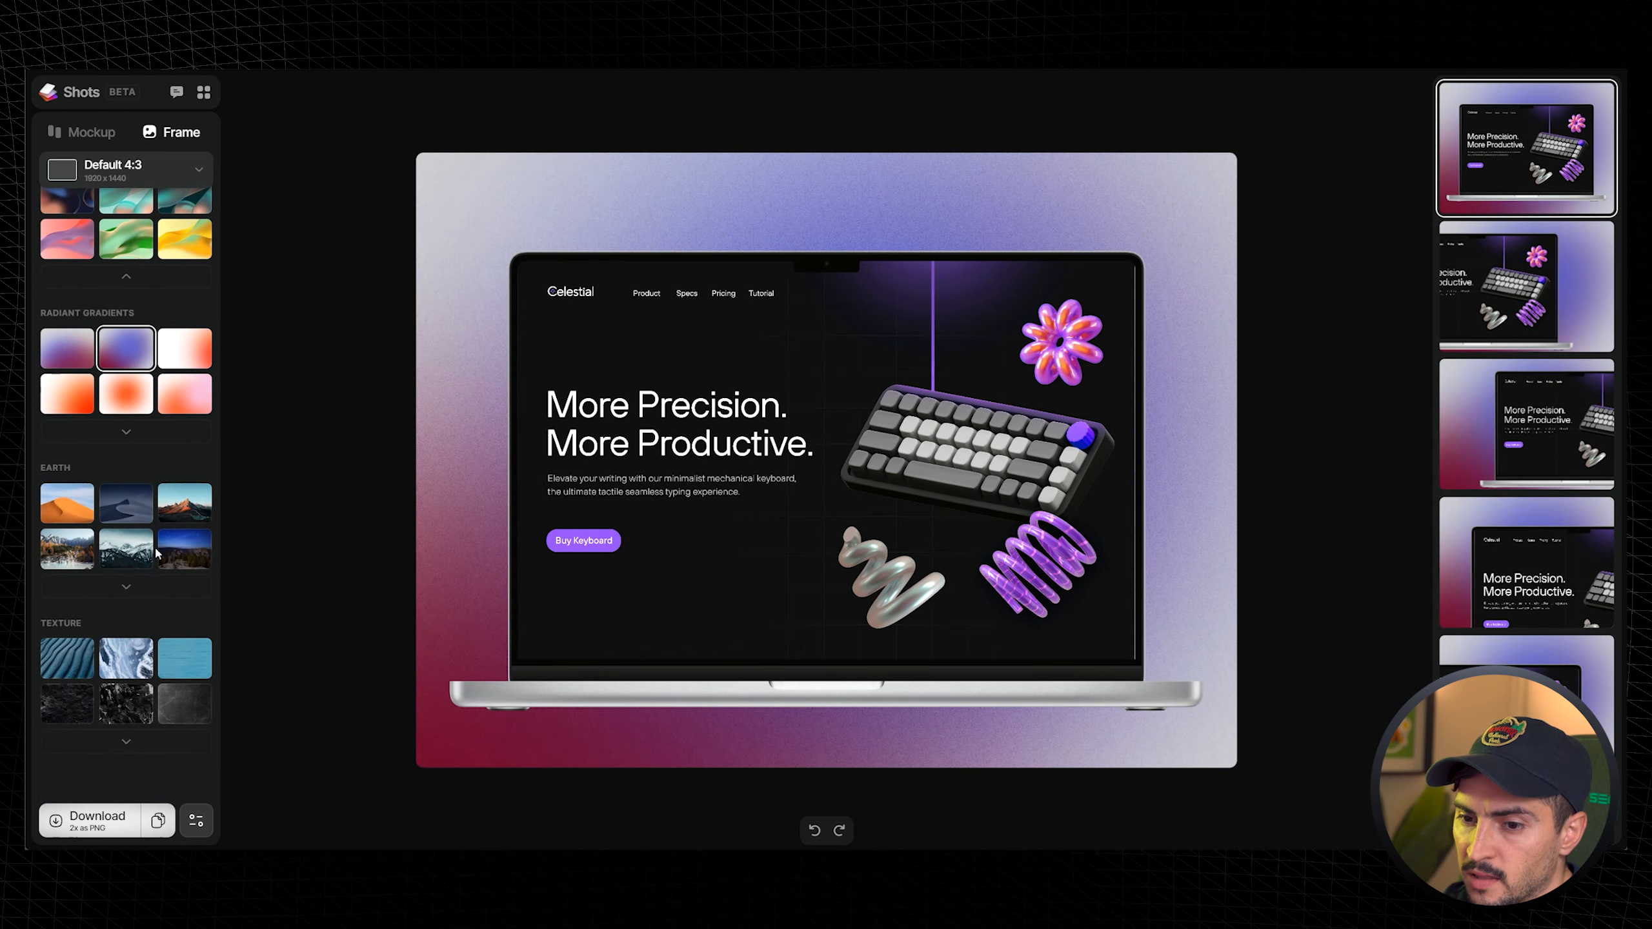
pyautogui.click(107, 674)
pyautogui.click(127, 742)
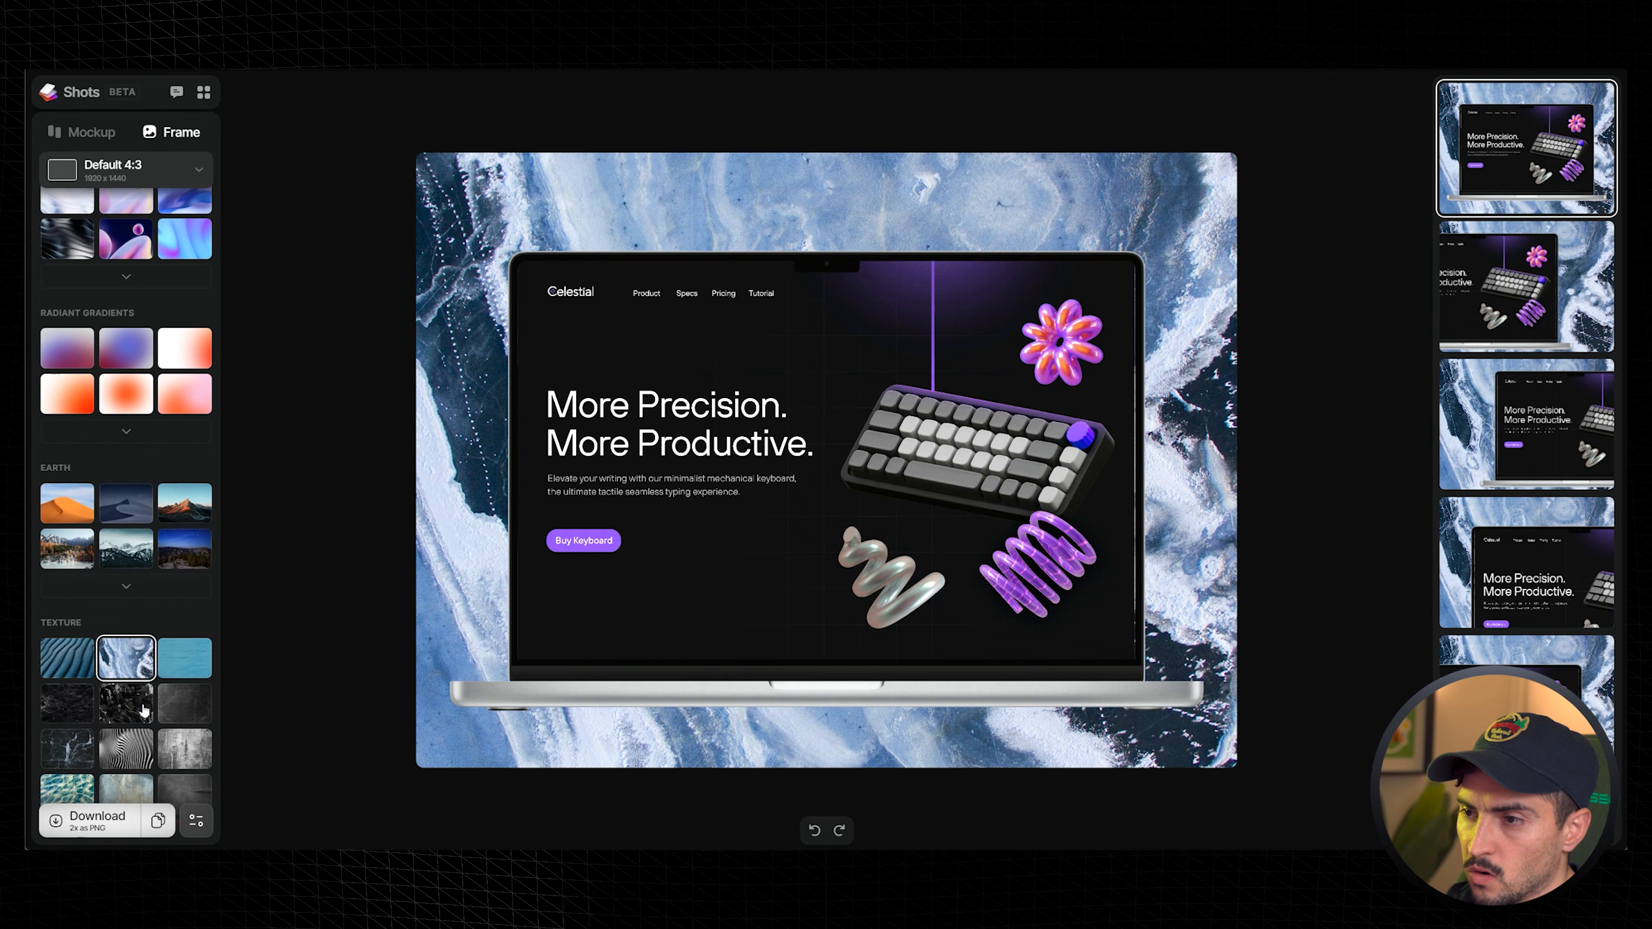
pyautogui.click(126, 703)
# - Apply the dark purple glow magic background and lower the noise to 29
pyautogui.scroll(-3, 141, 755)
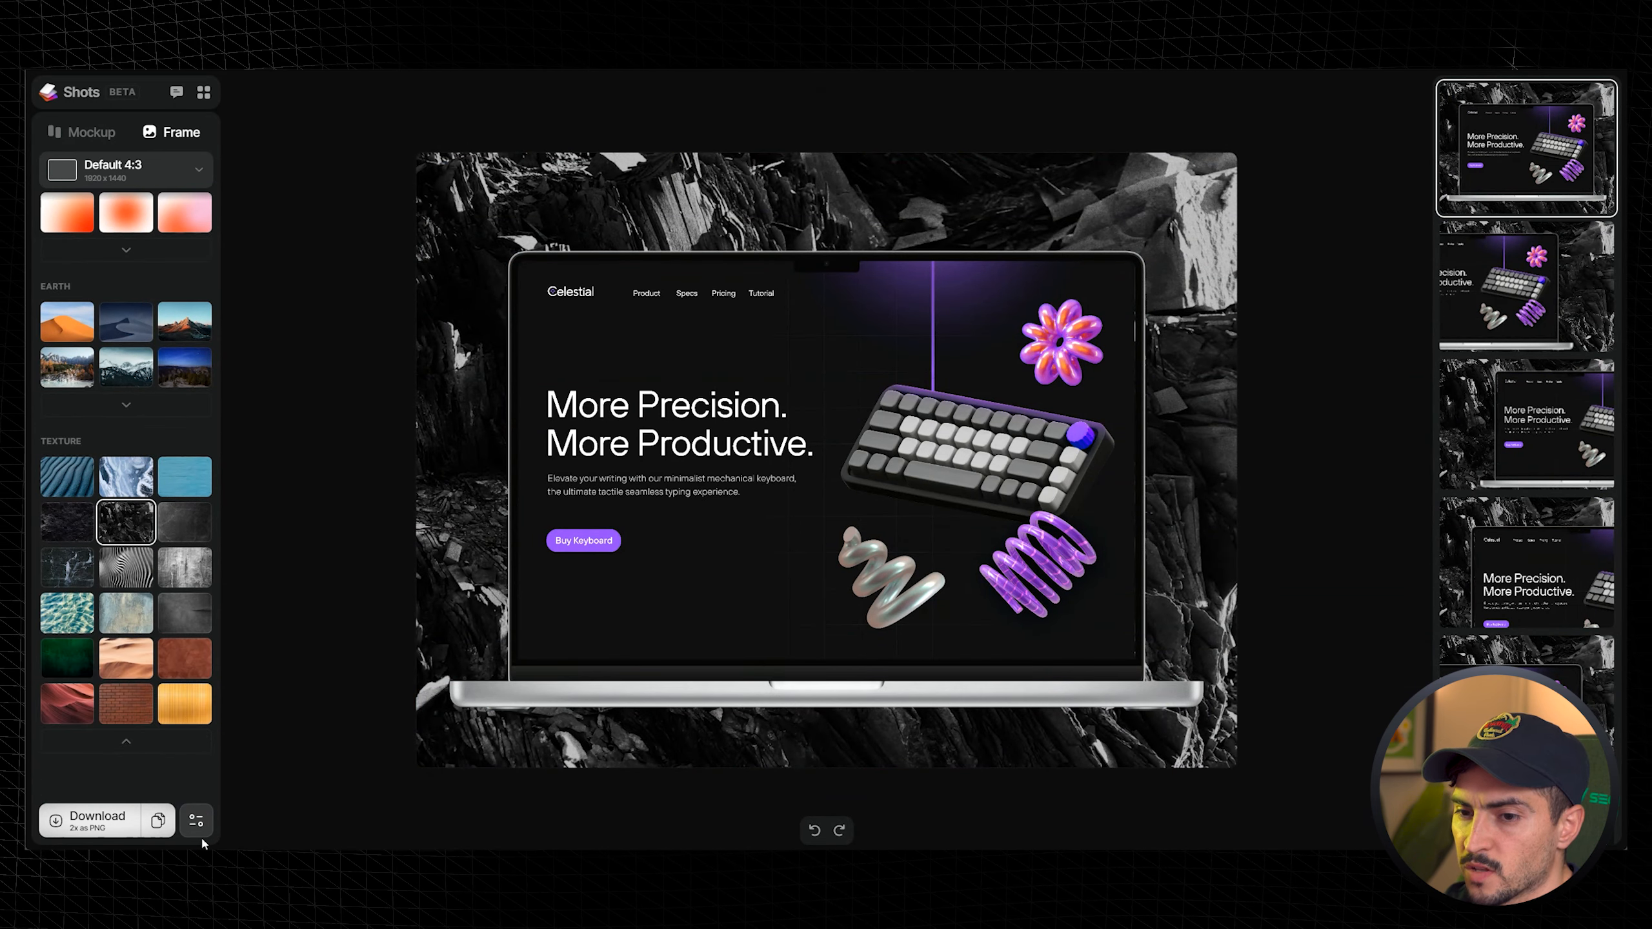
pyautogui.scroll(15, 160, 581)
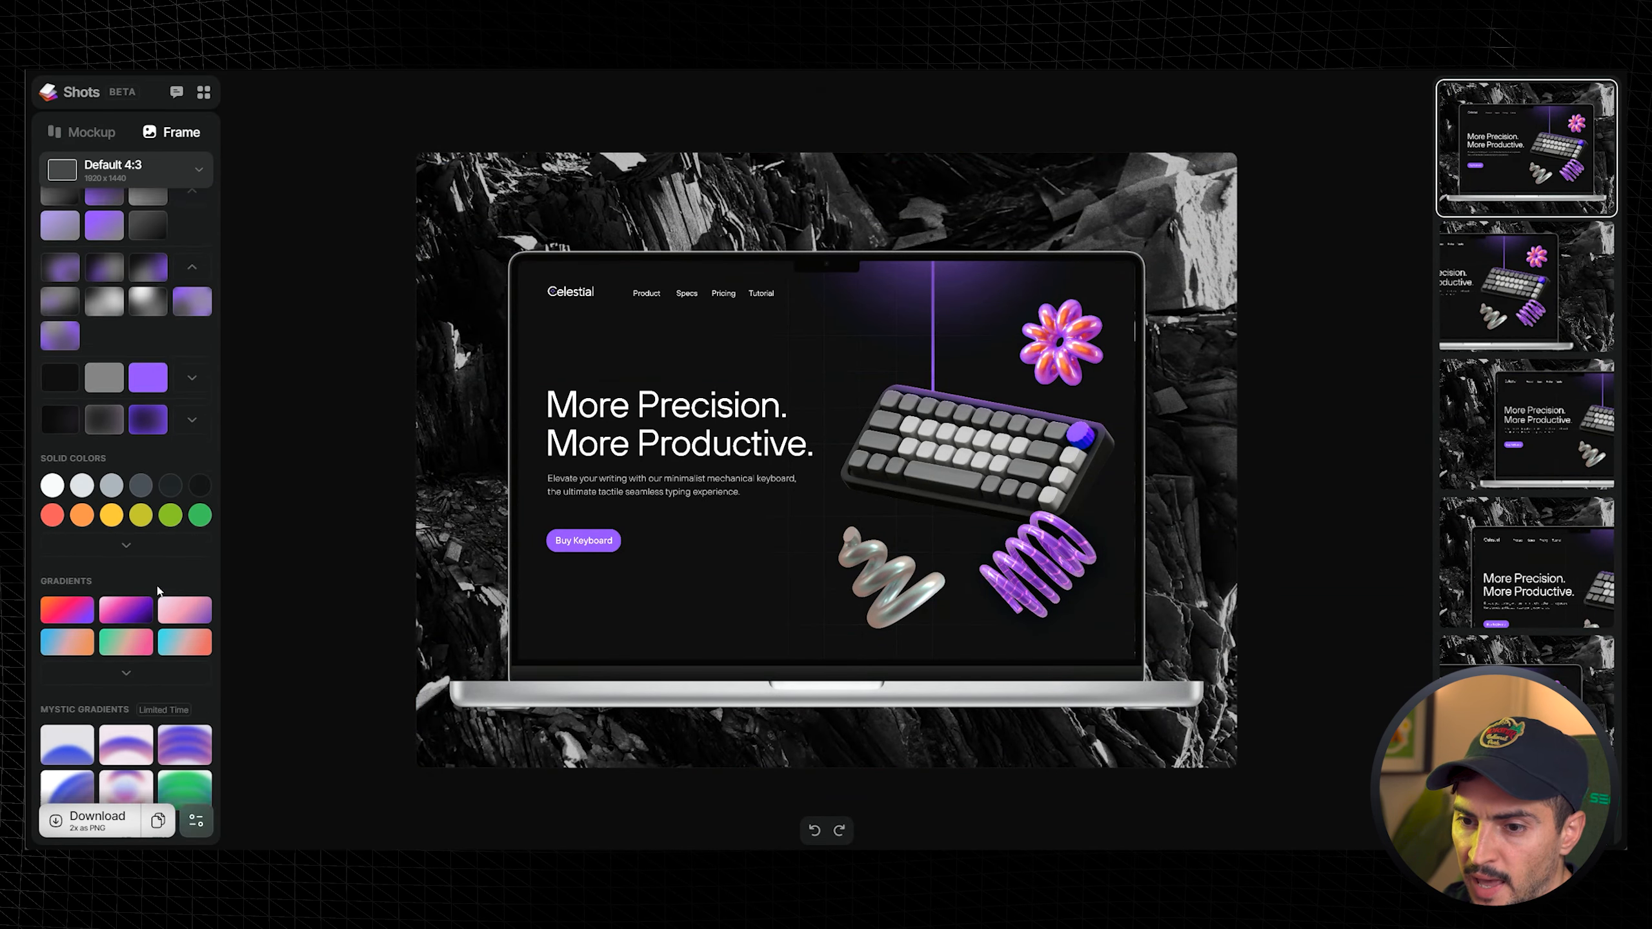
pyautogui.click(148, 567)
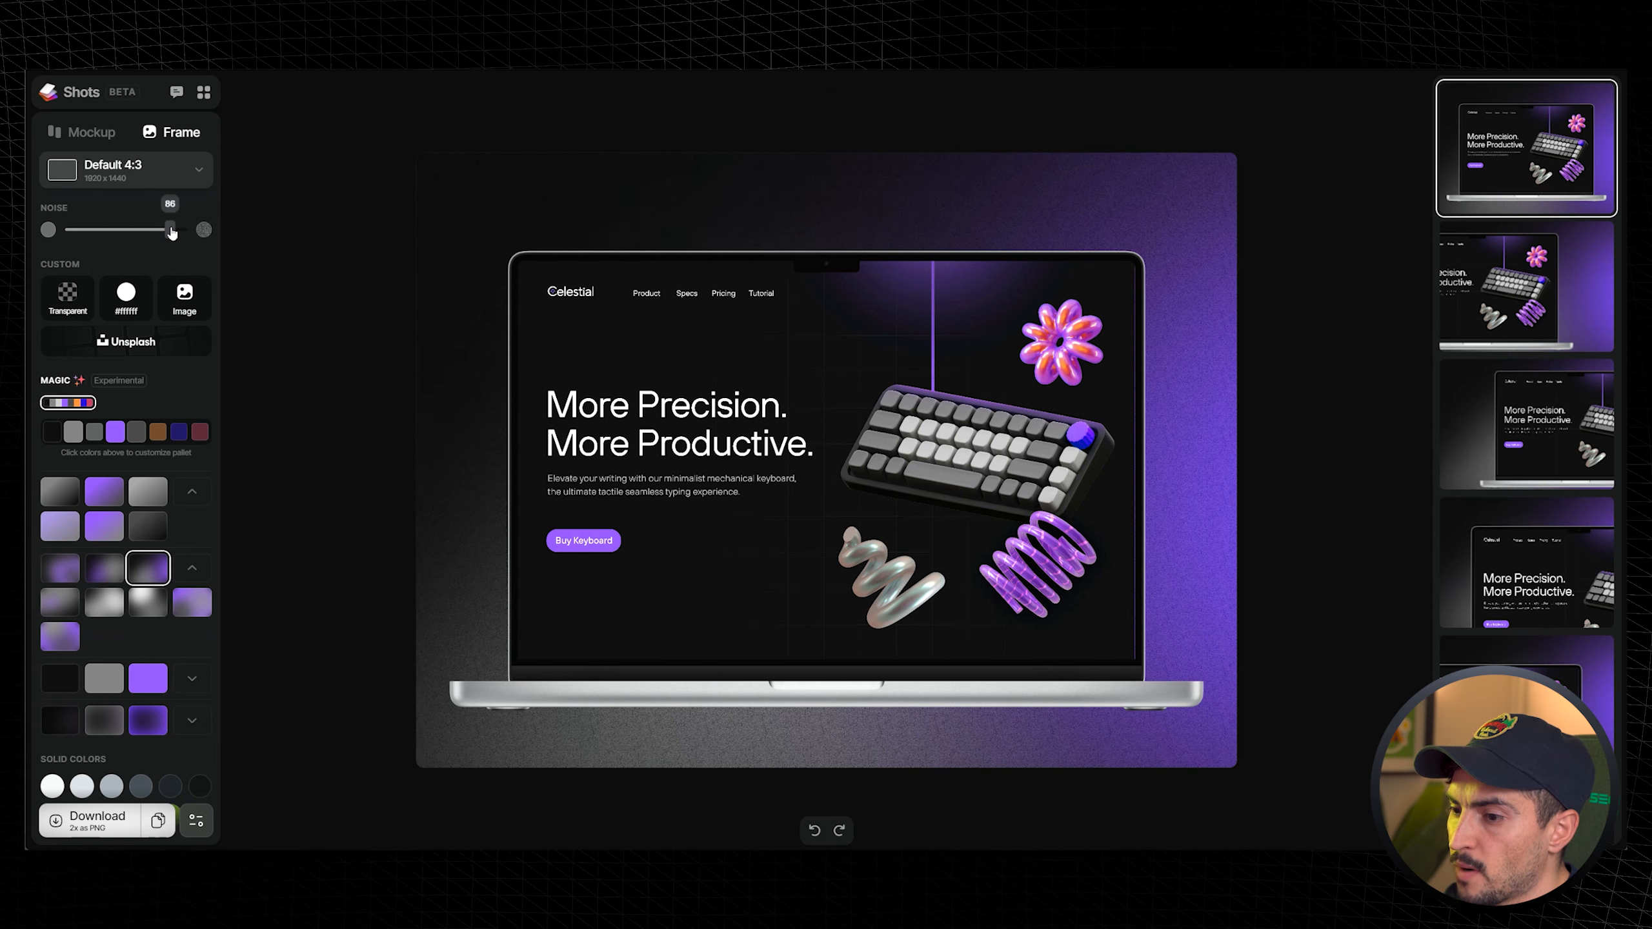
pyautogui.moveTo(171, 233); pyautogui.dragTo(97, 238)
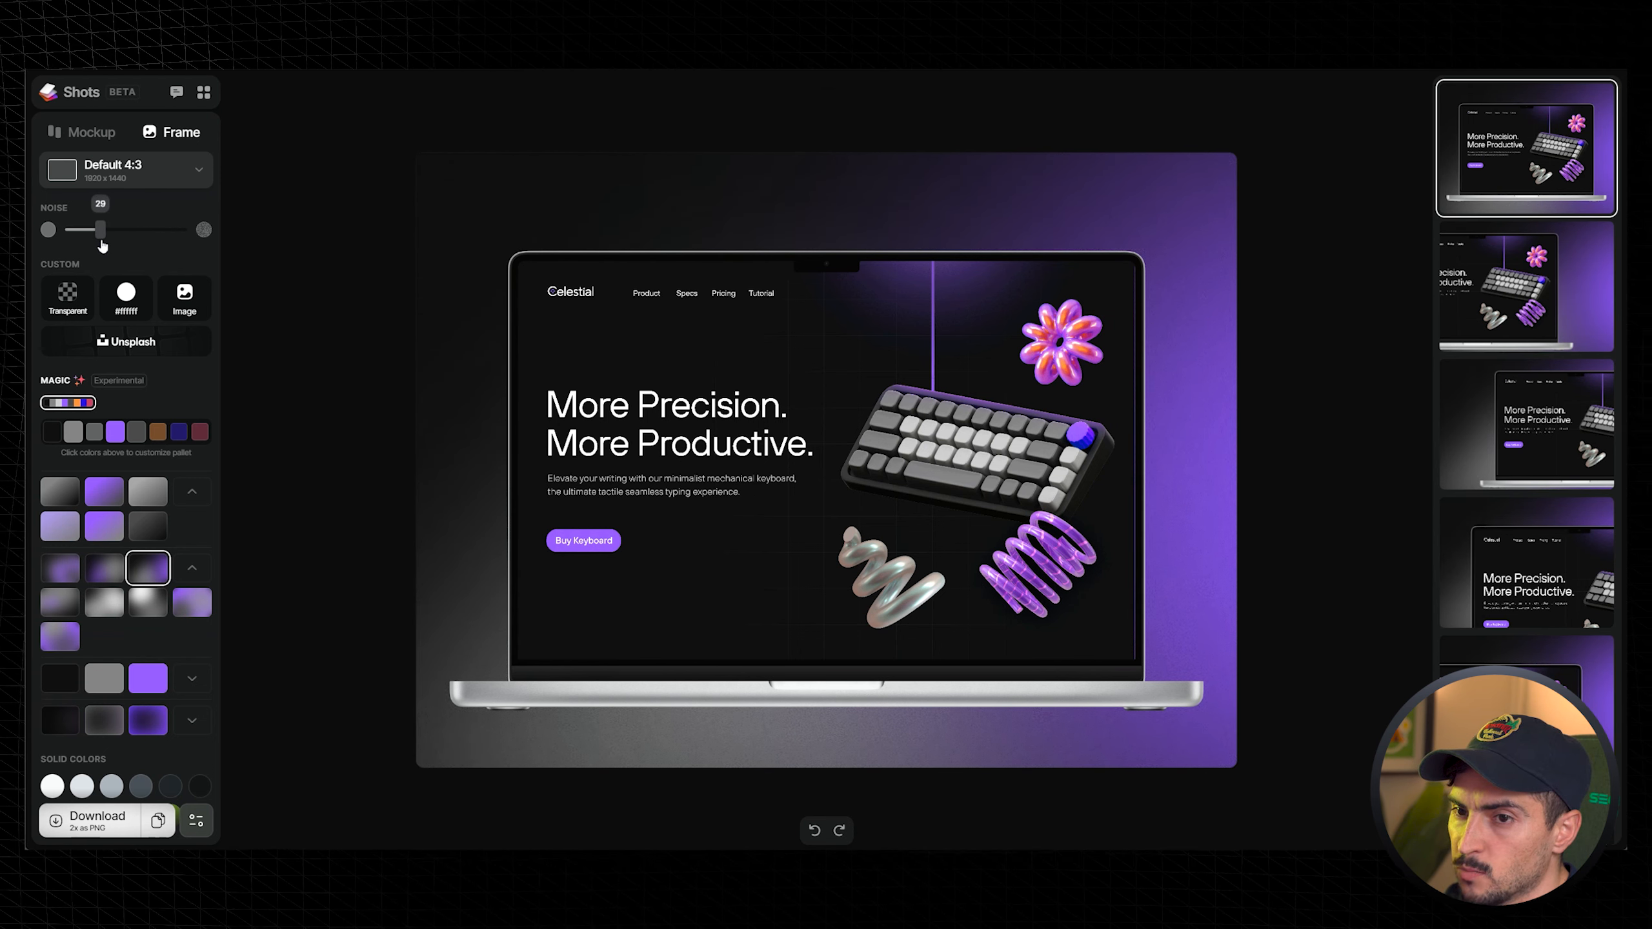
# - Try the 3:2, 1:1, 4:5 and 9:16 frame sizes
pyautogui.click(150, 172)
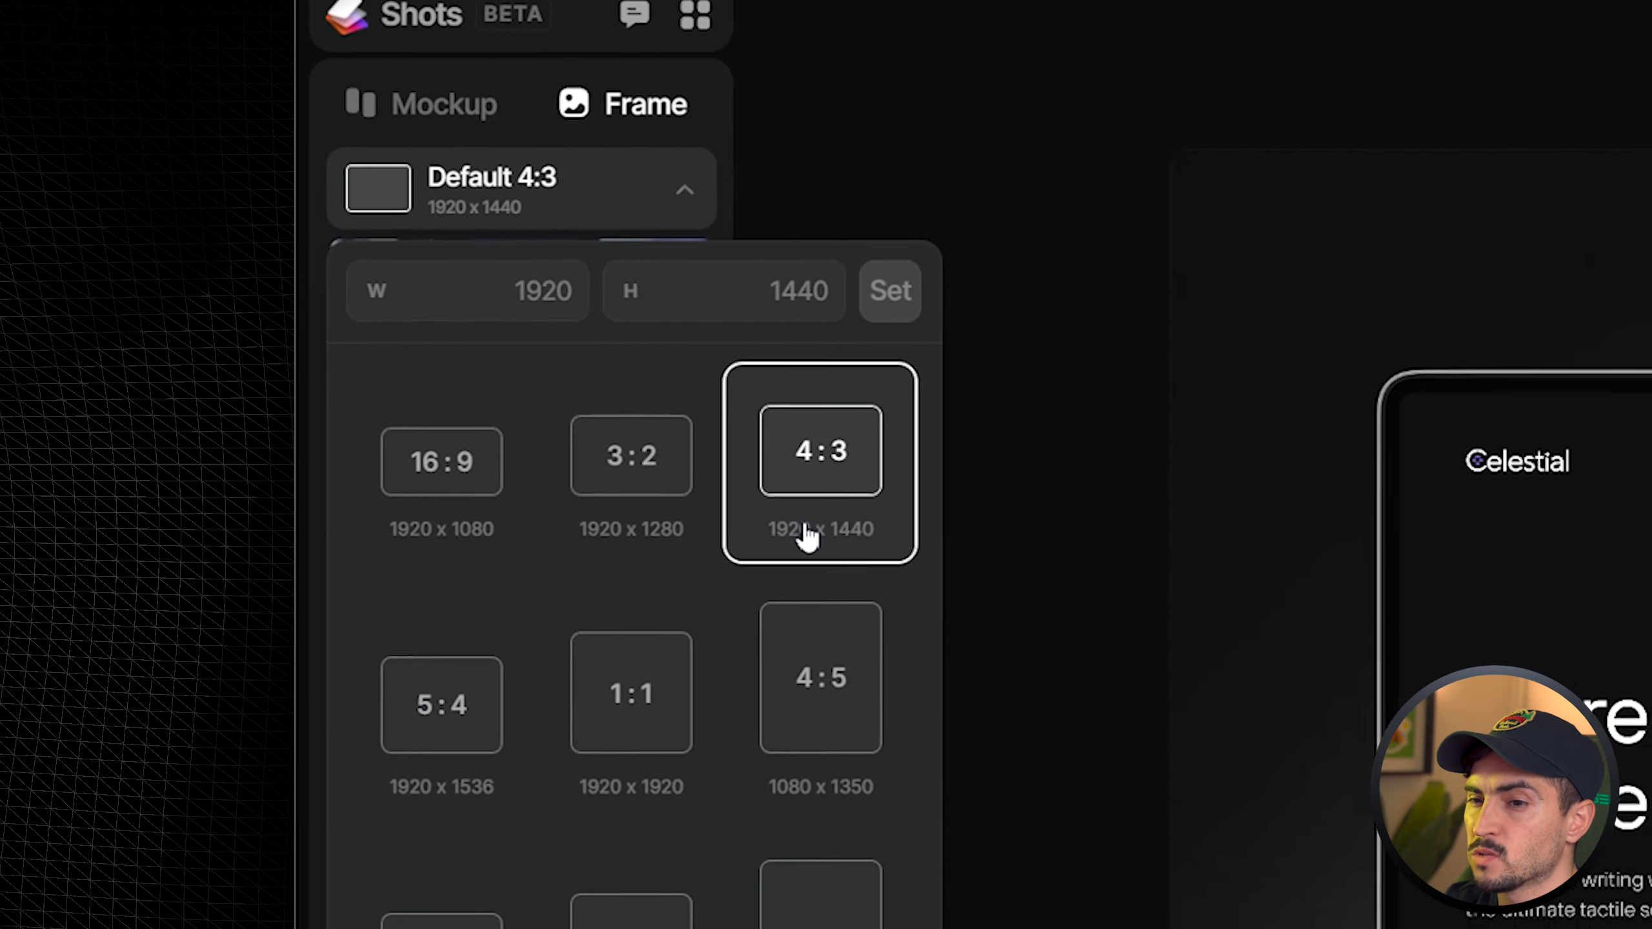
pyautogui.click(716, 544)
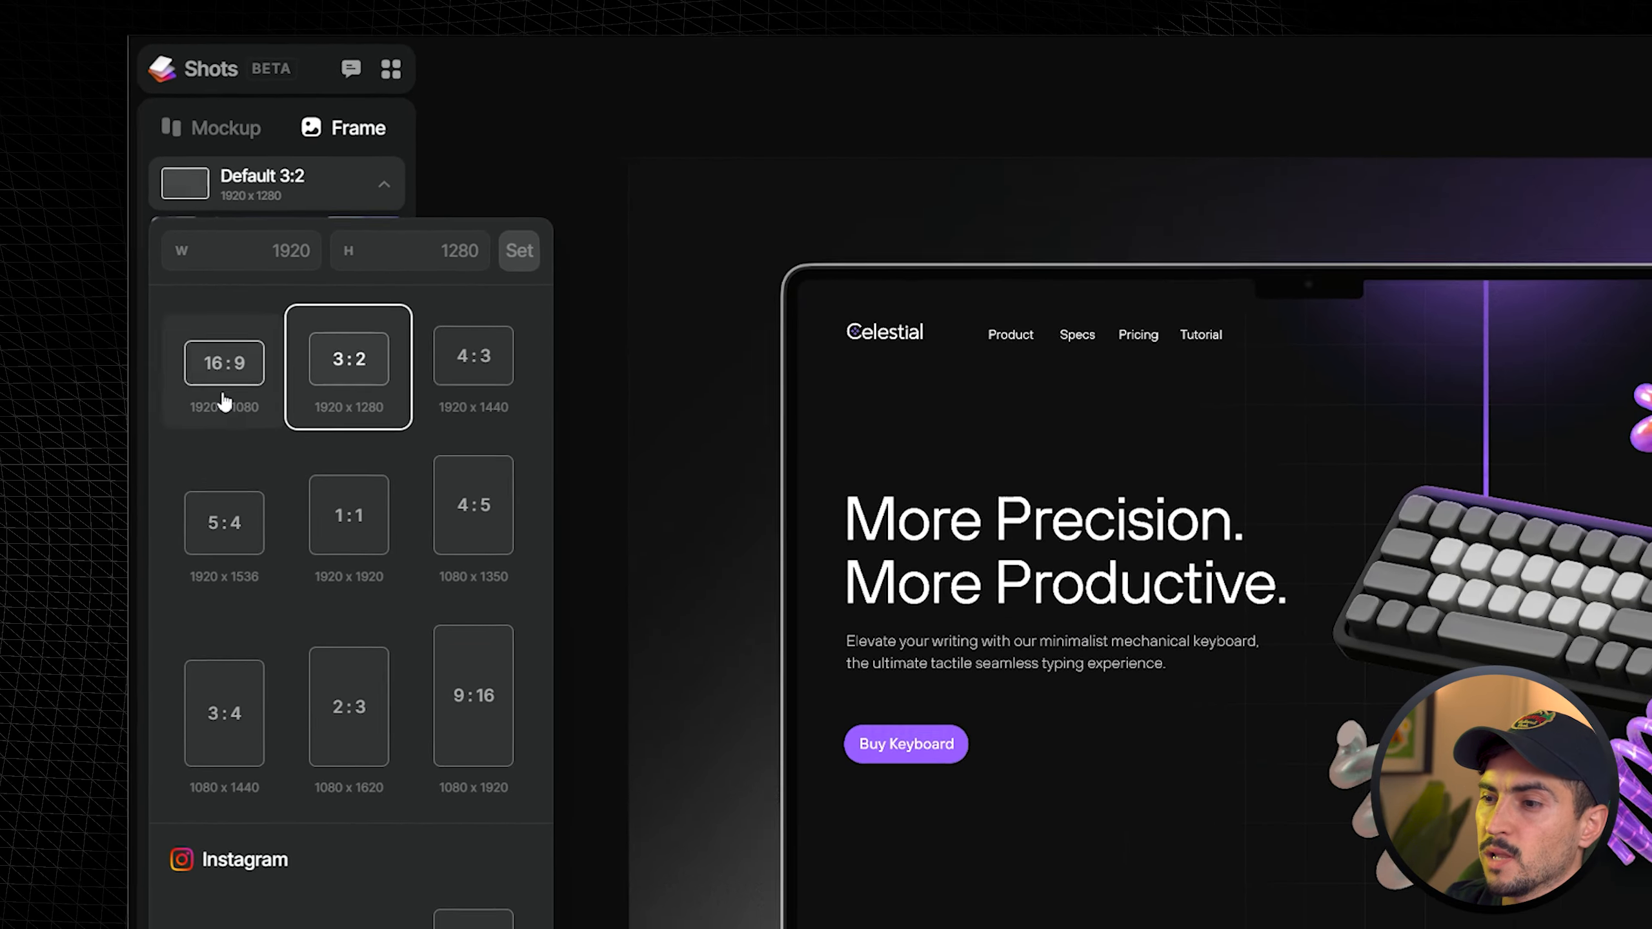
pyautogui.click(280, 388)
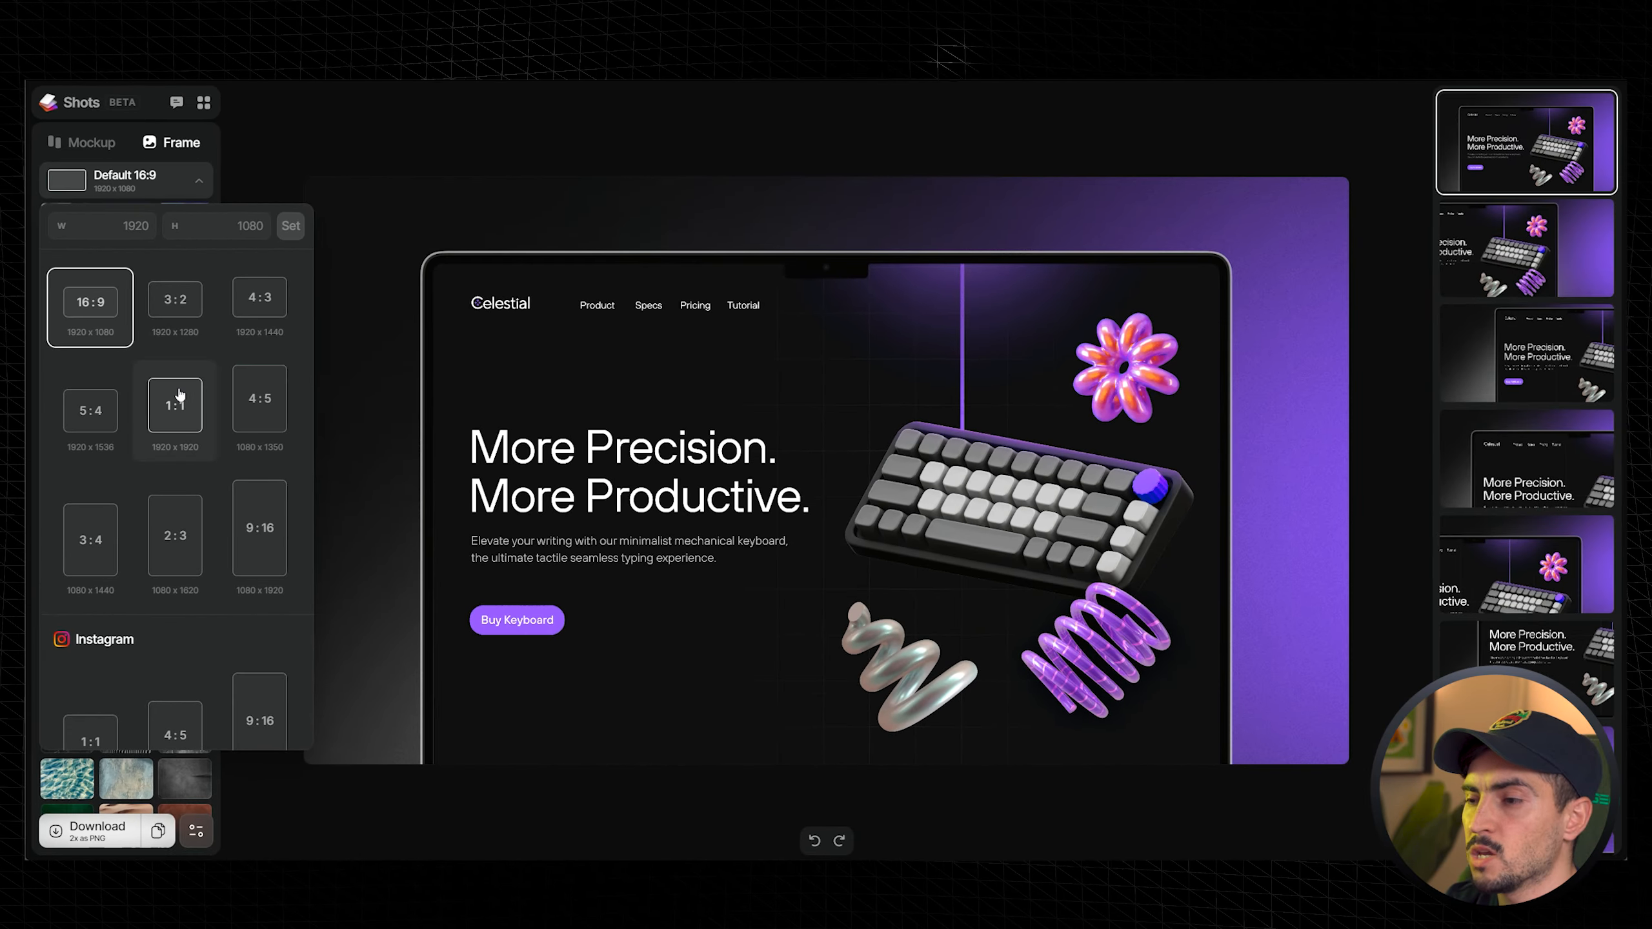
pyautogui.click(179, 394)
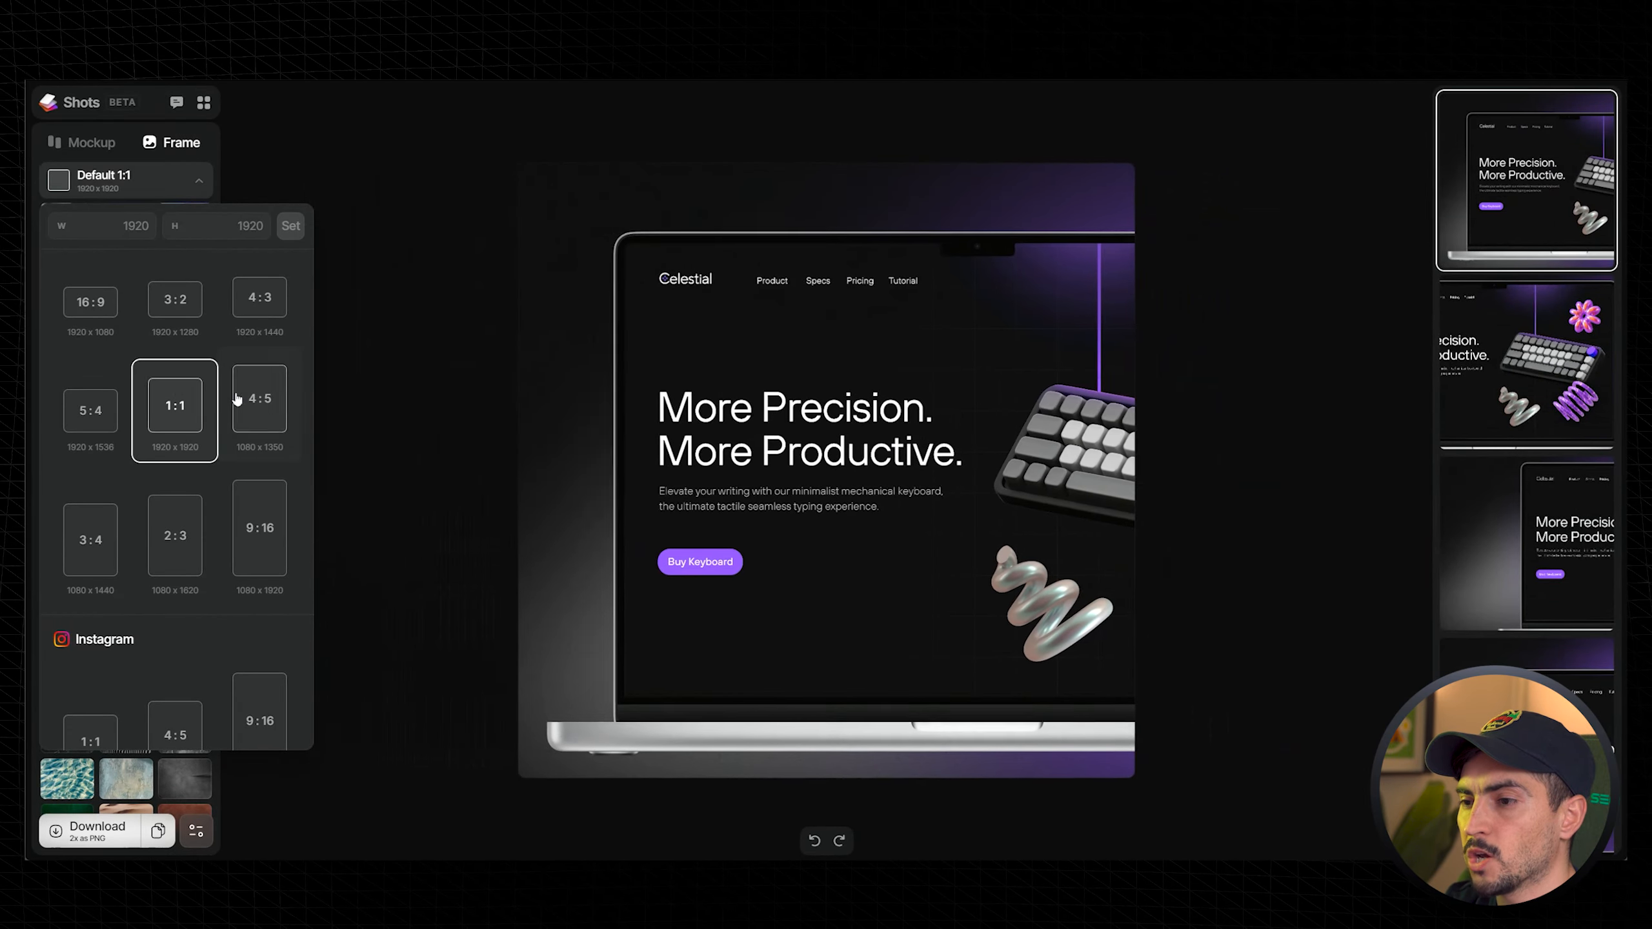
pyautogui.click(250, 397)
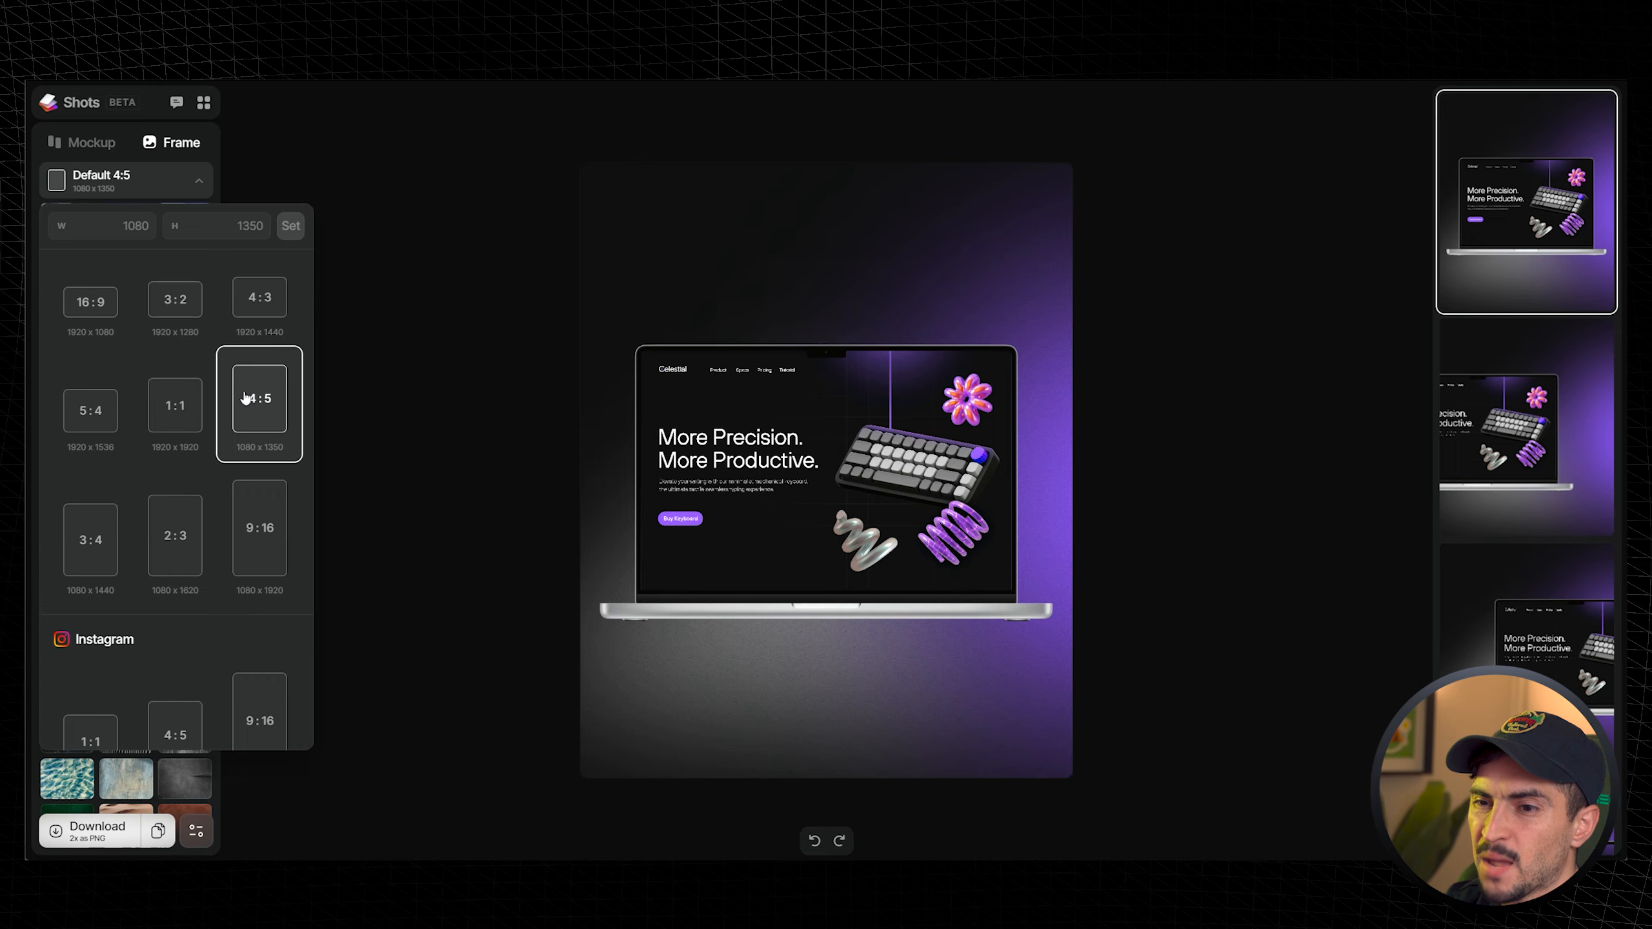
pyautogui.click(175, 405)
pyautogui.scroll(-1, 169, 430)
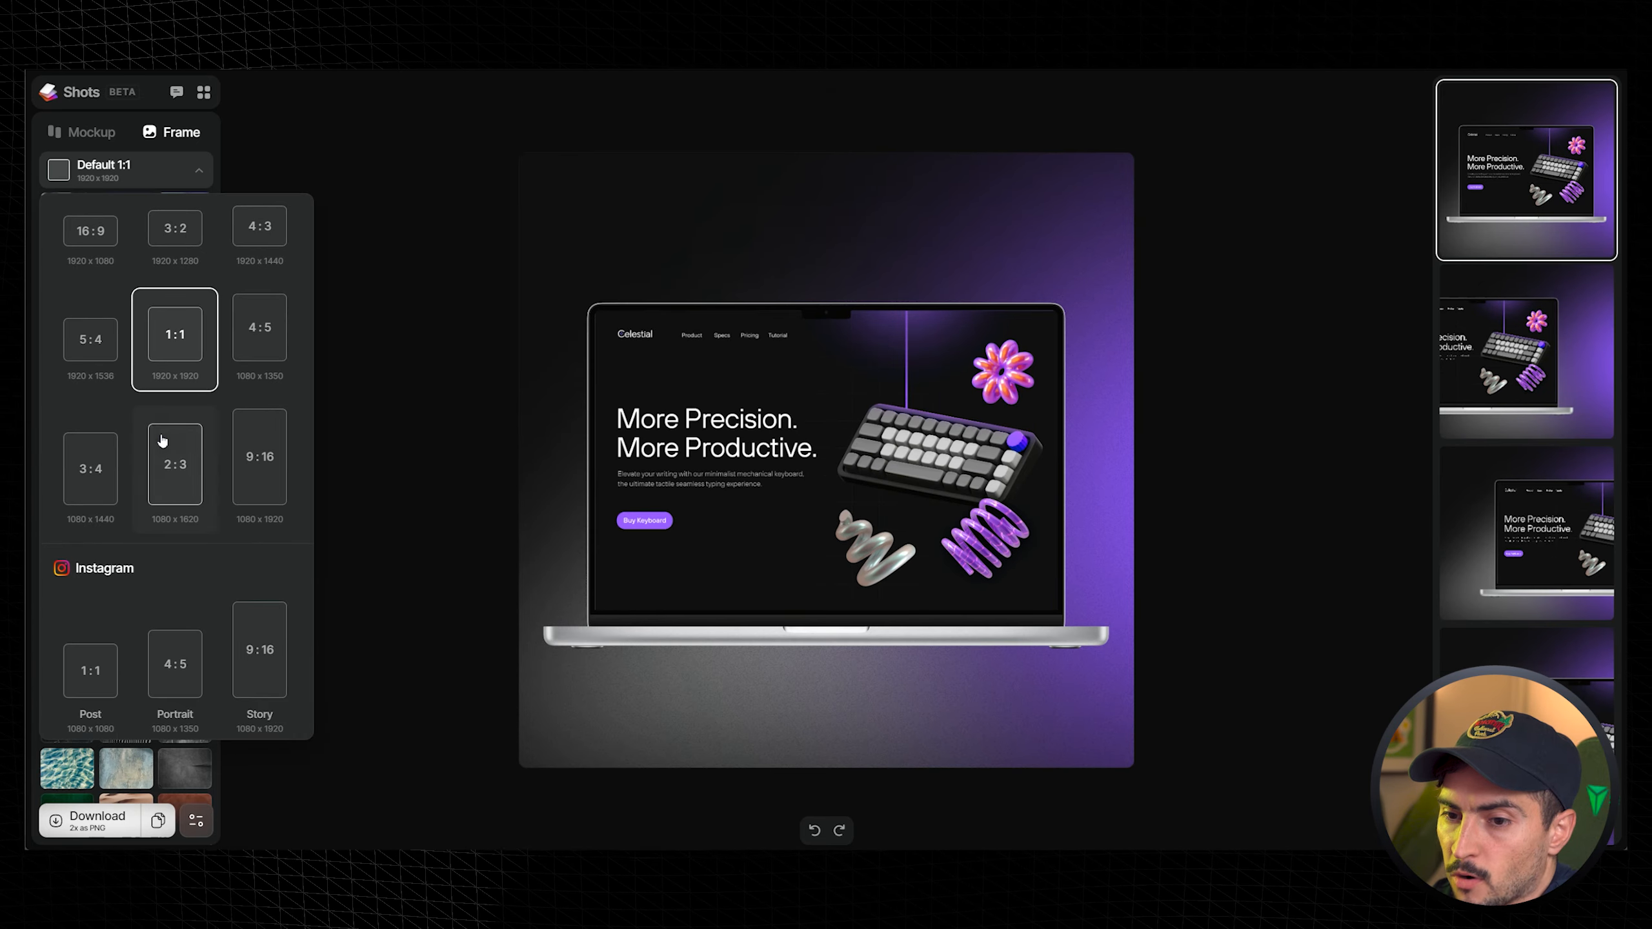
pyautogui.click(274, 465)
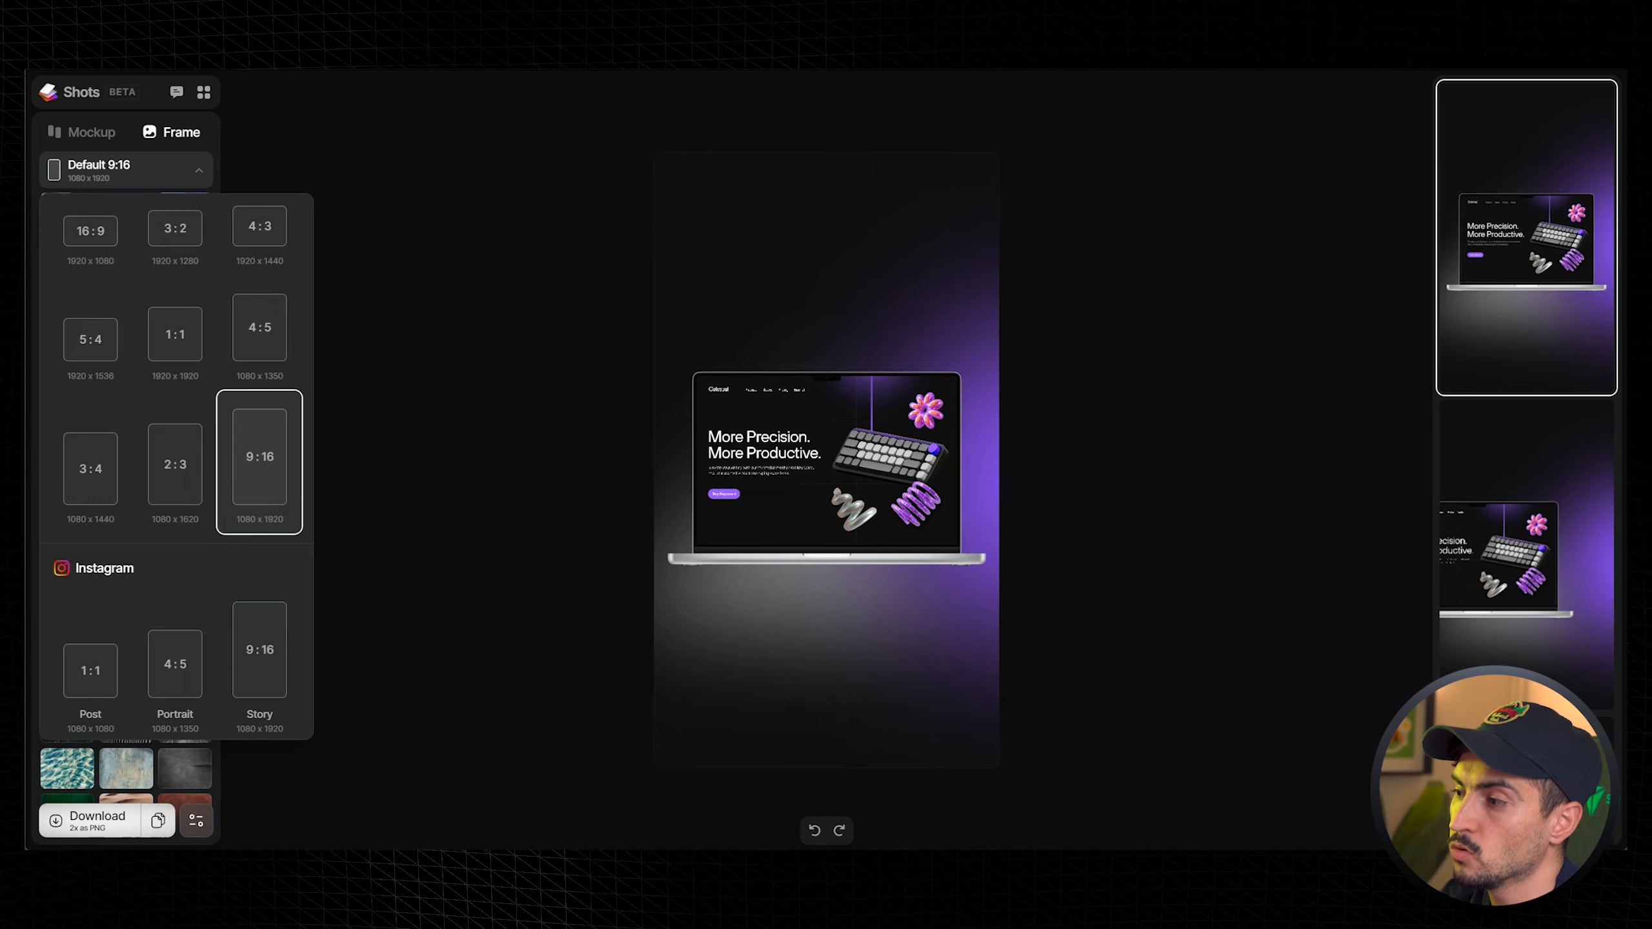
# - Pick a close-up layout preset for the 9:16 frame
pyautogui.scroll(-5, 1527, 458)
pyautogui.click(1527, 458)
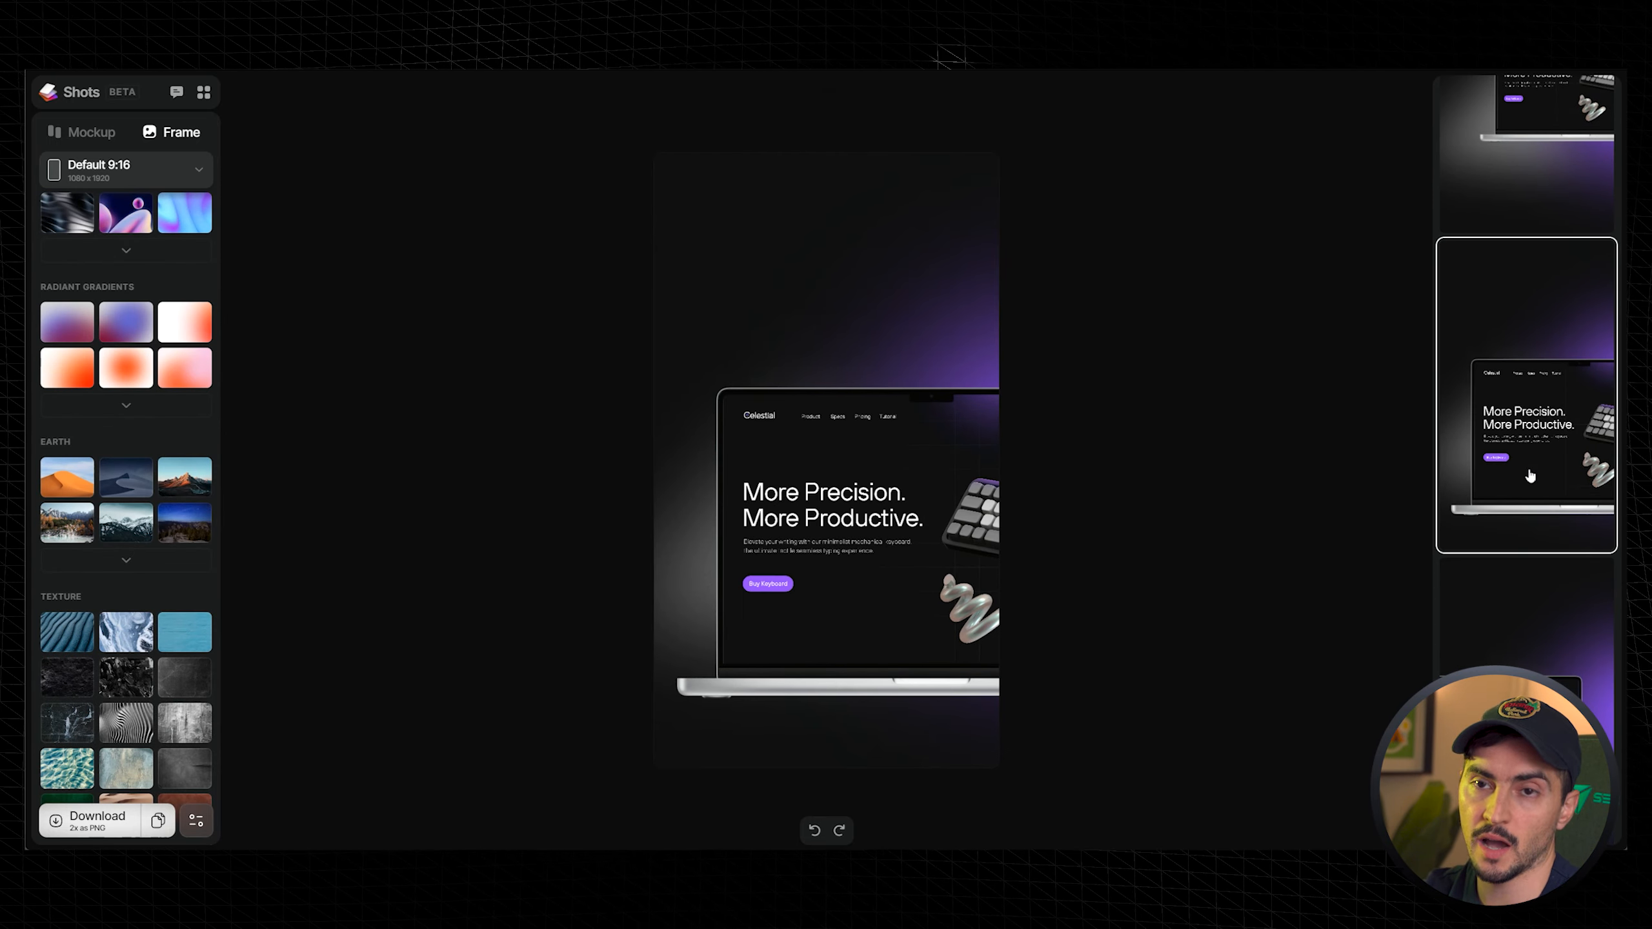
pyautogui.scroll(-5, 1530, 477)
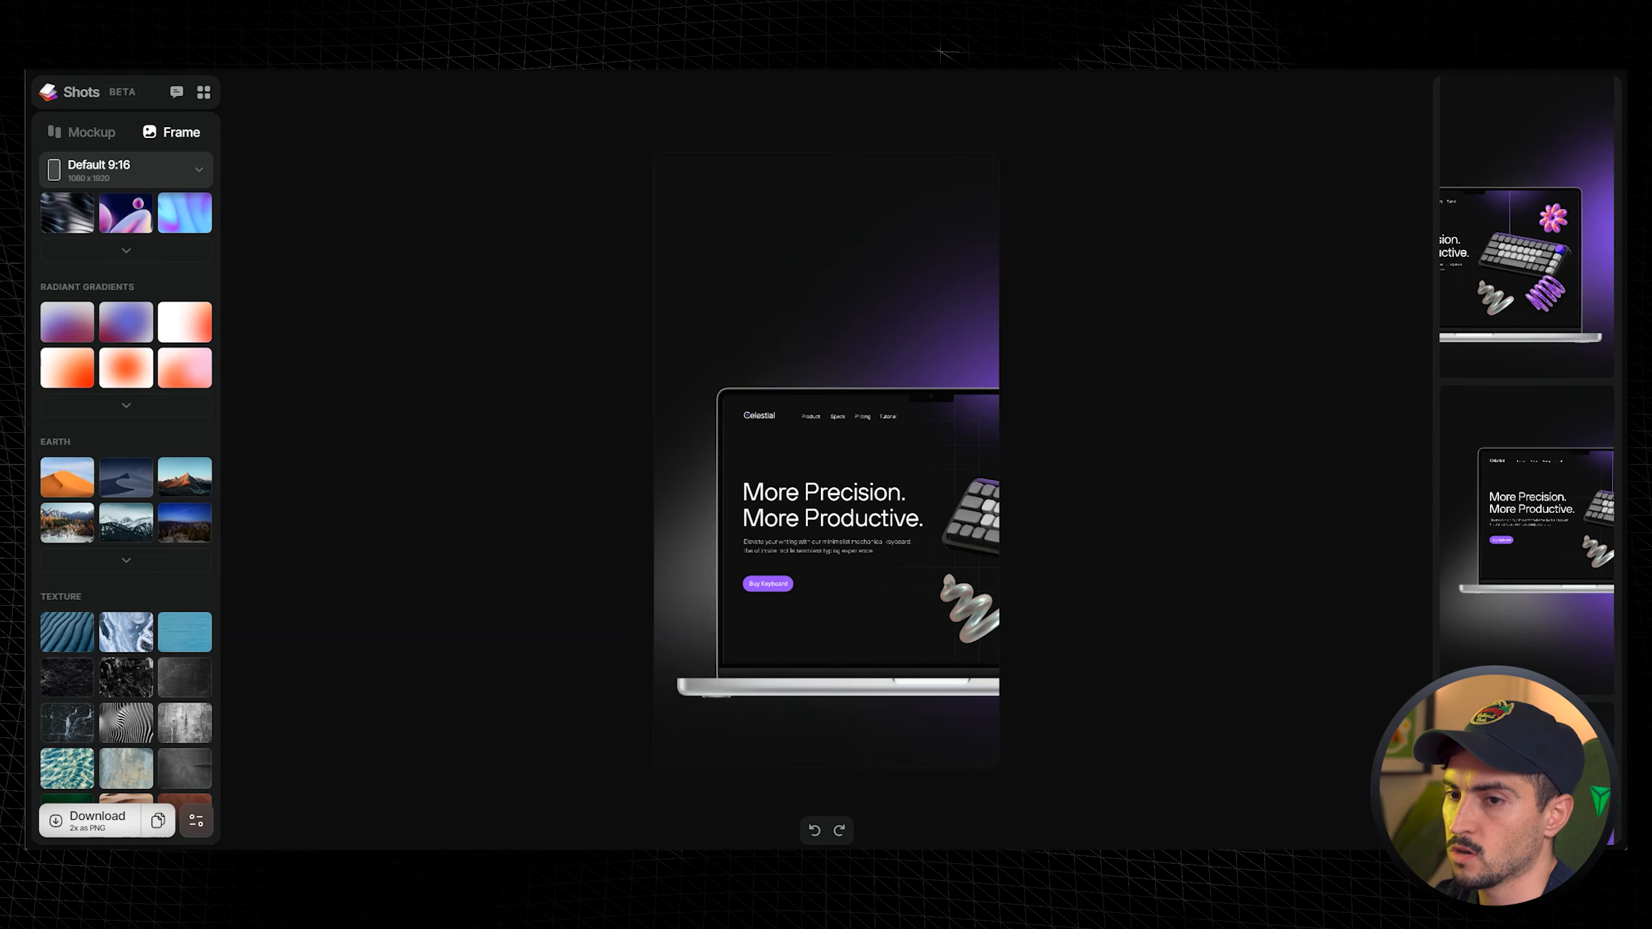
pyautogui.scroll(15, 129, 359)
# - Try the 3:4 and Twitter Cover 3:1 sizes, settling on the Default 16:9 1920 x 1080 frame
pyautogui.click(159, 167)
pyautogui.click(90, 515)
pyautogui.scroll(-5, 179, 463)
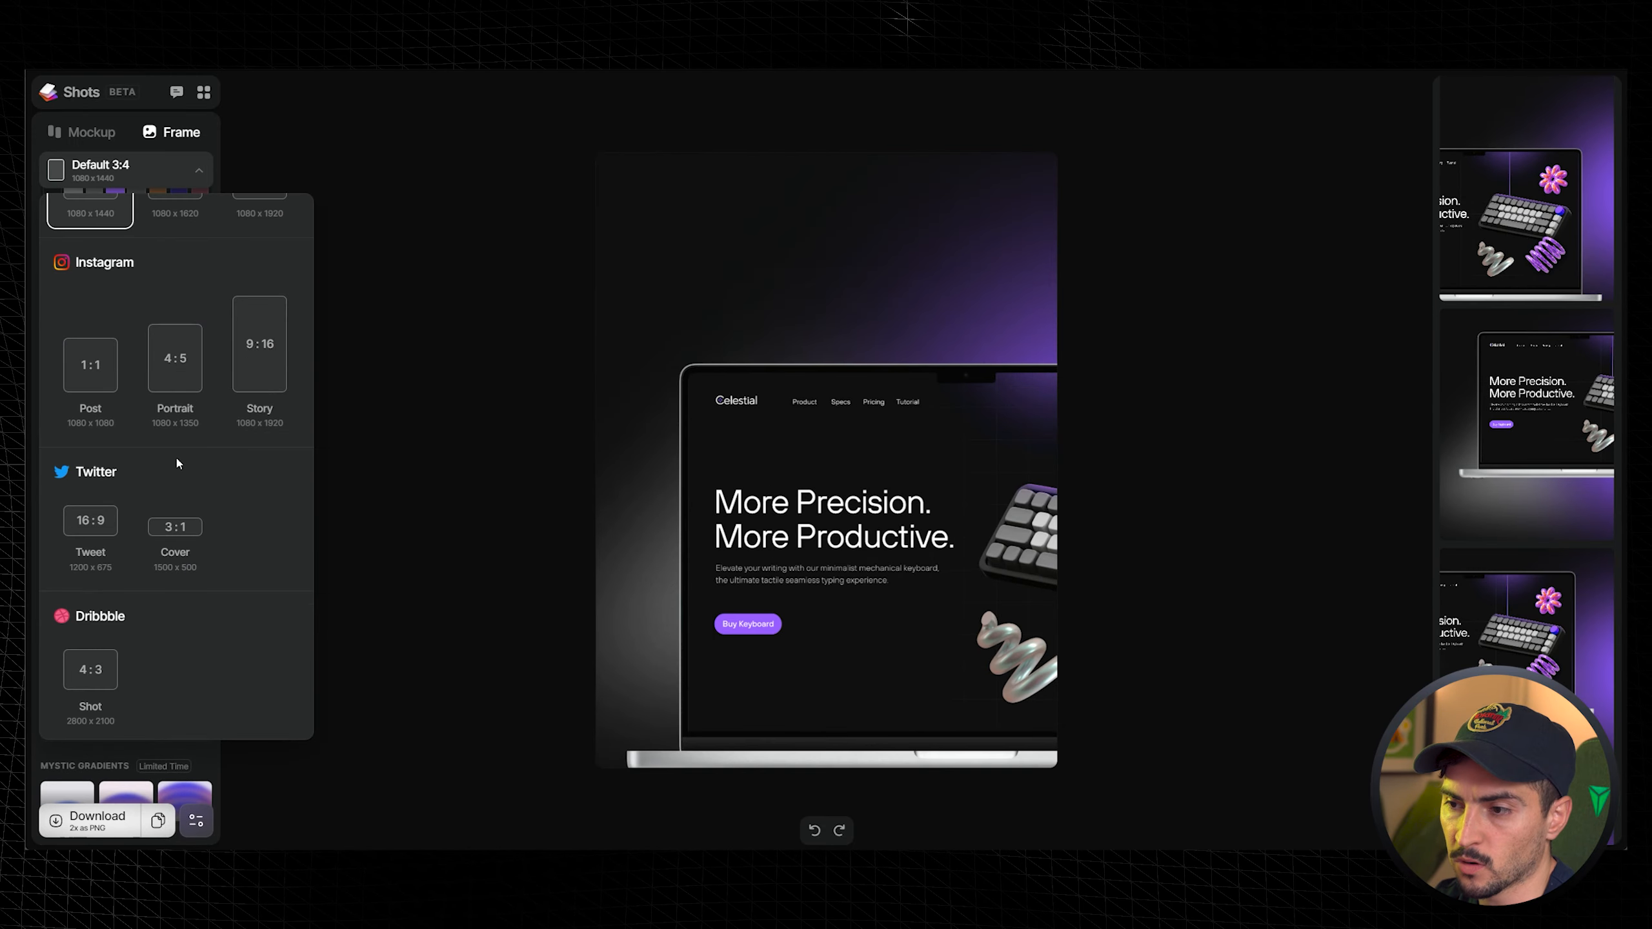
pyautogui.click(113, 515)
pyautogui.click(181, 530)
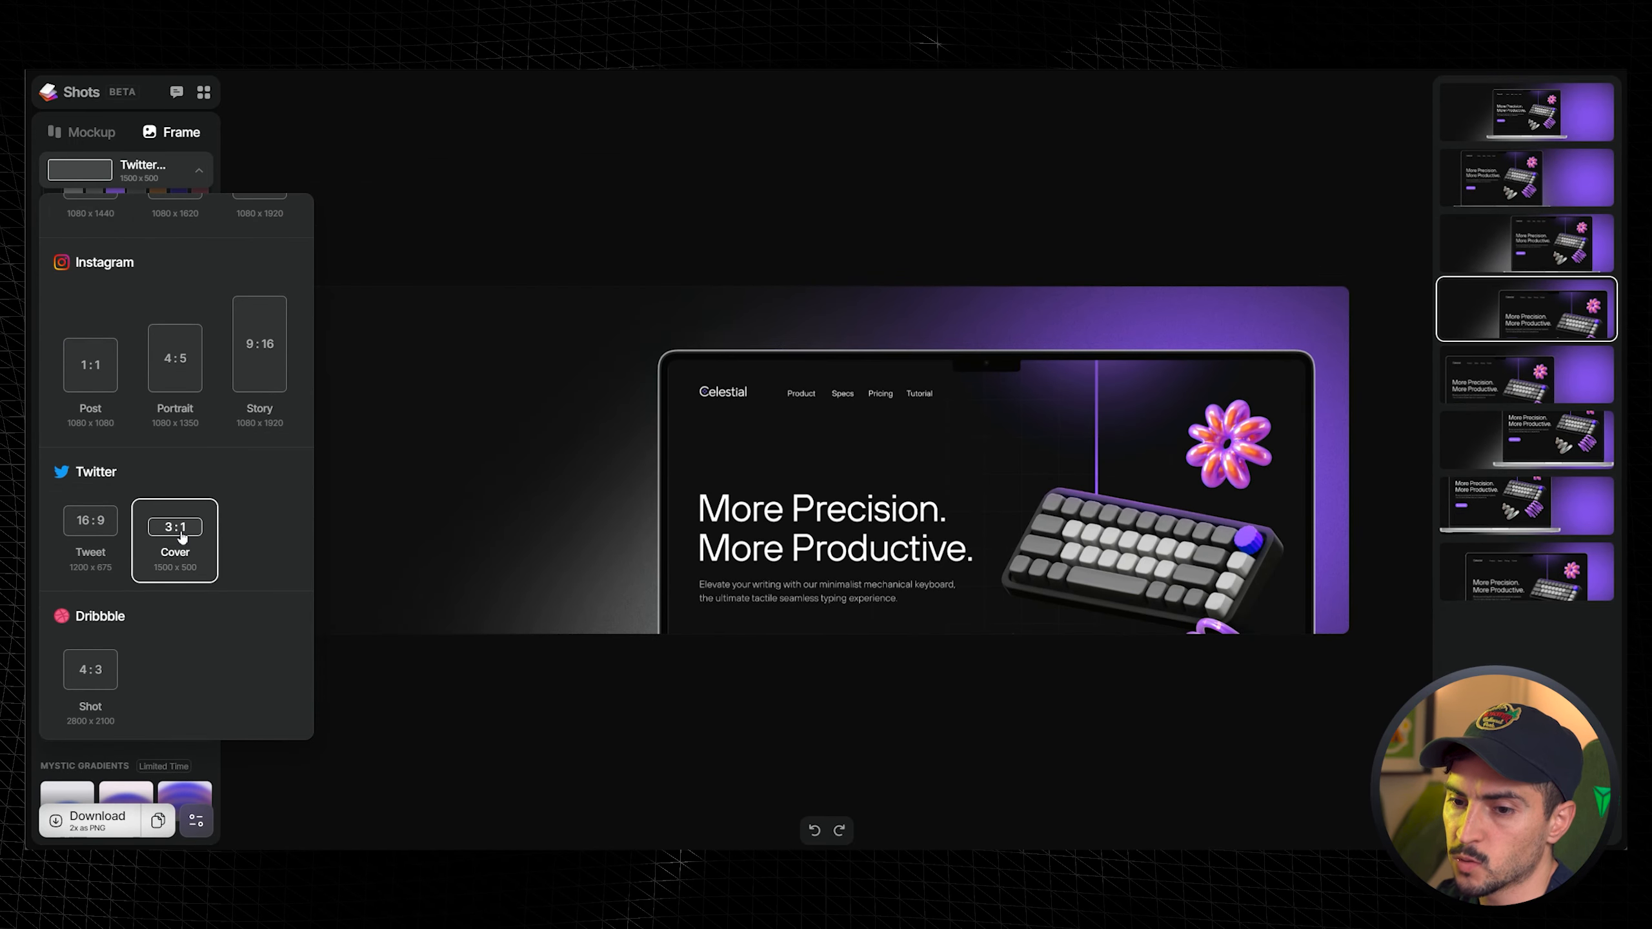
pyautogui.scroll(-5, 182, 537)
pyautogui.click(175, 449)
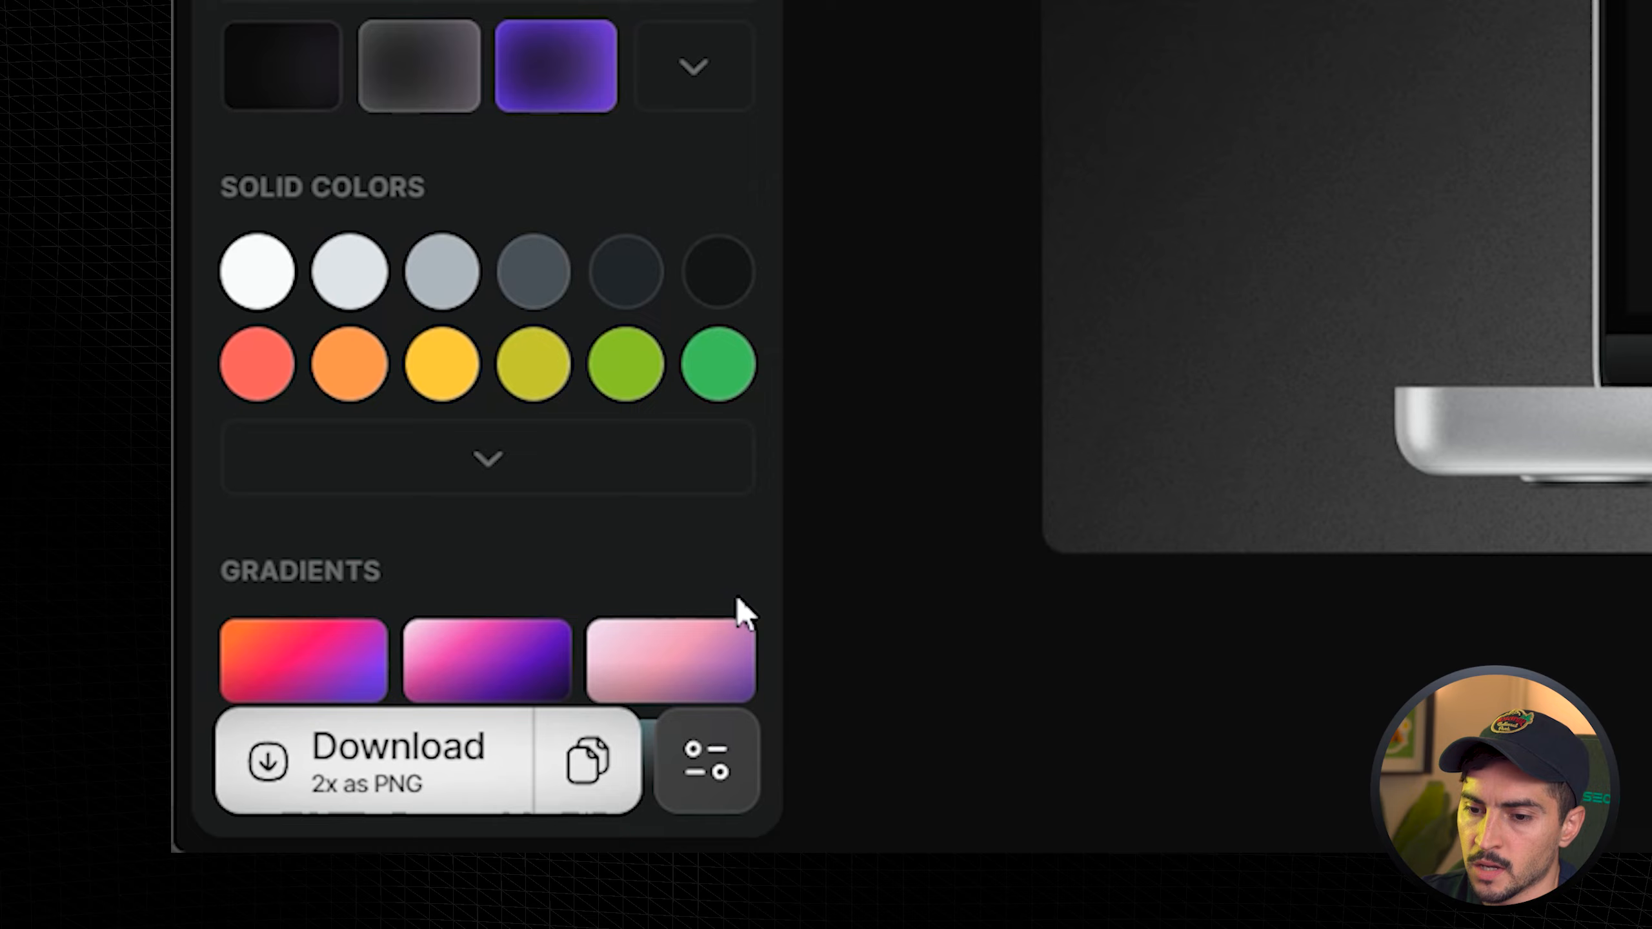
# - Try the Transparent custom background option
pyautogui.click(709, 761)
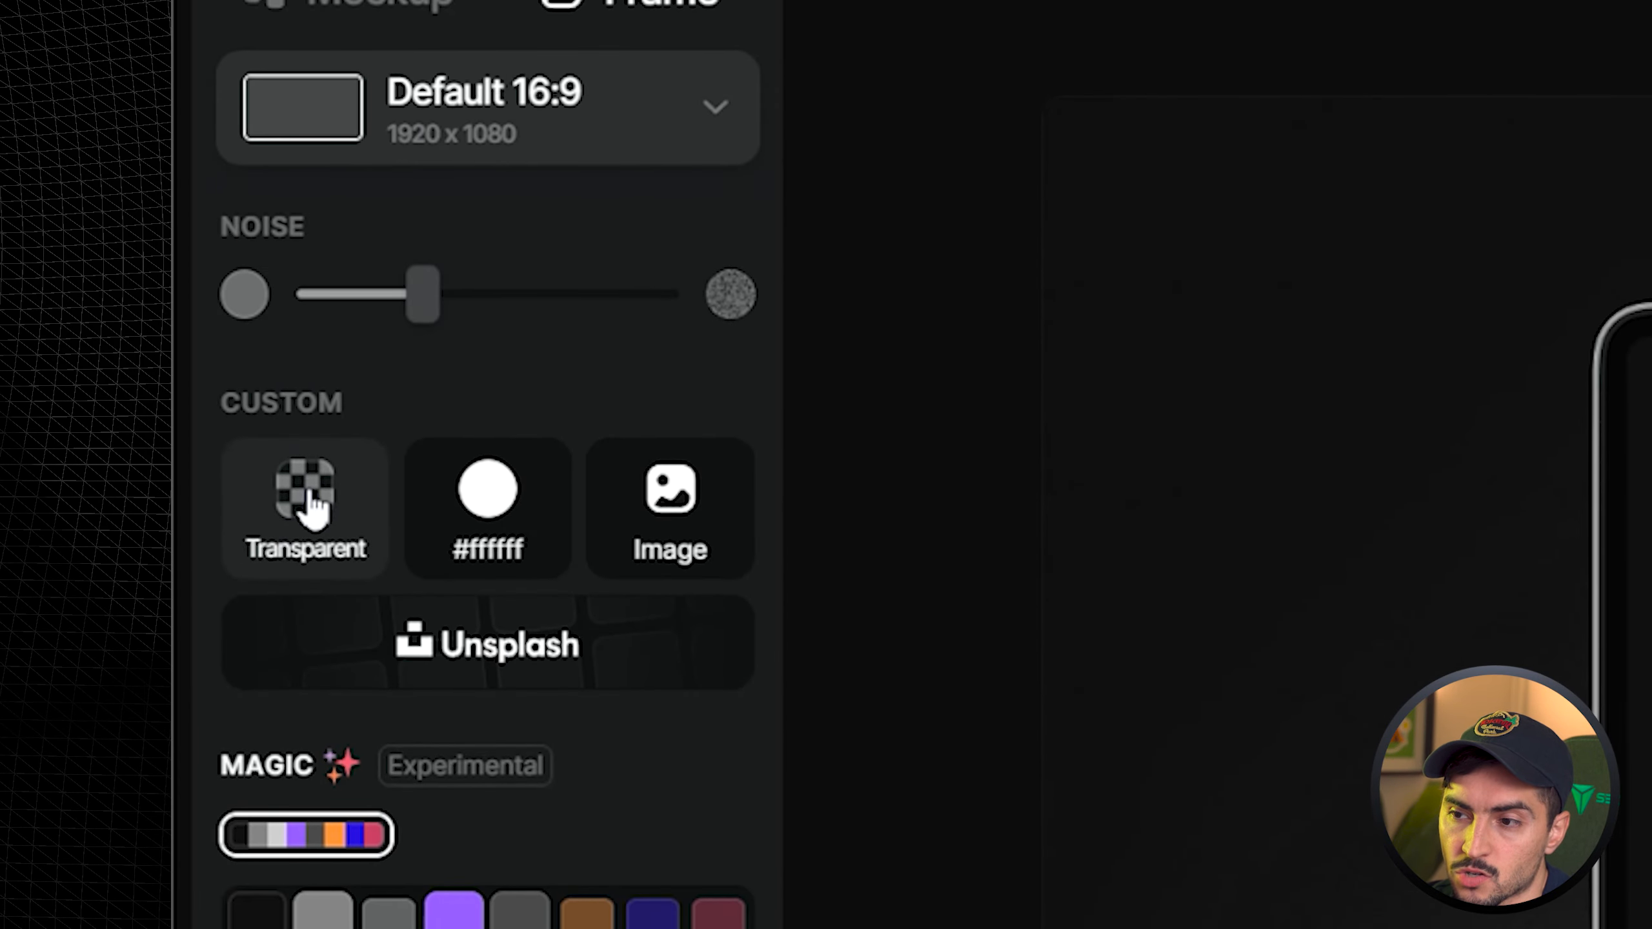
pyautogui.click(315, 527)
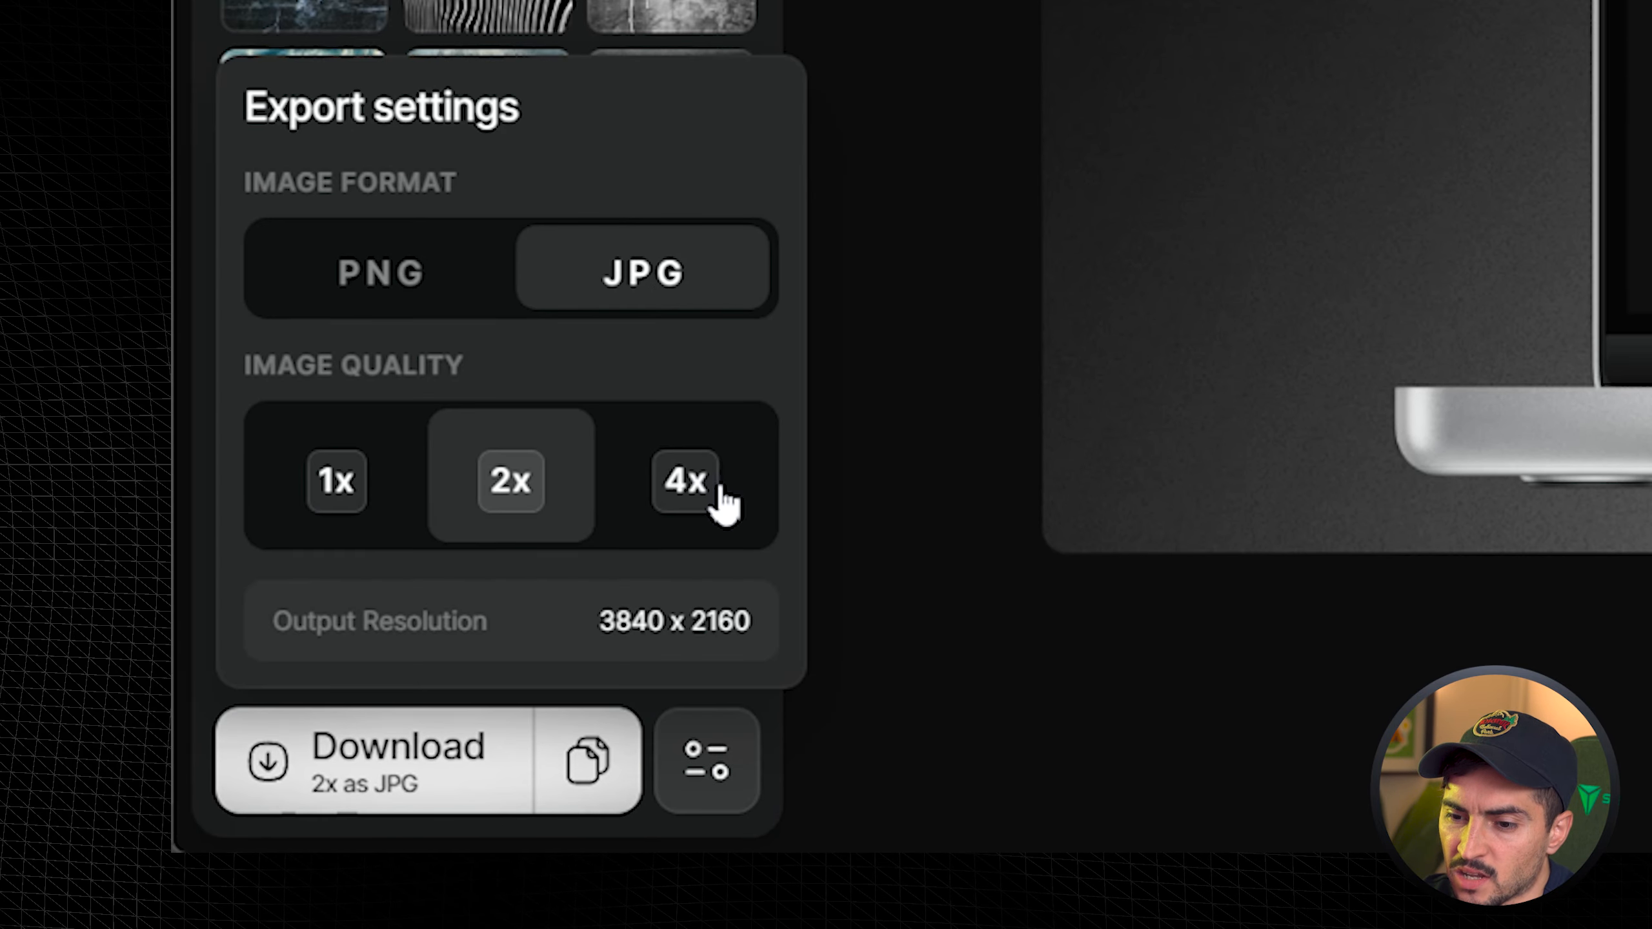
pyautogui.click(683, 501)
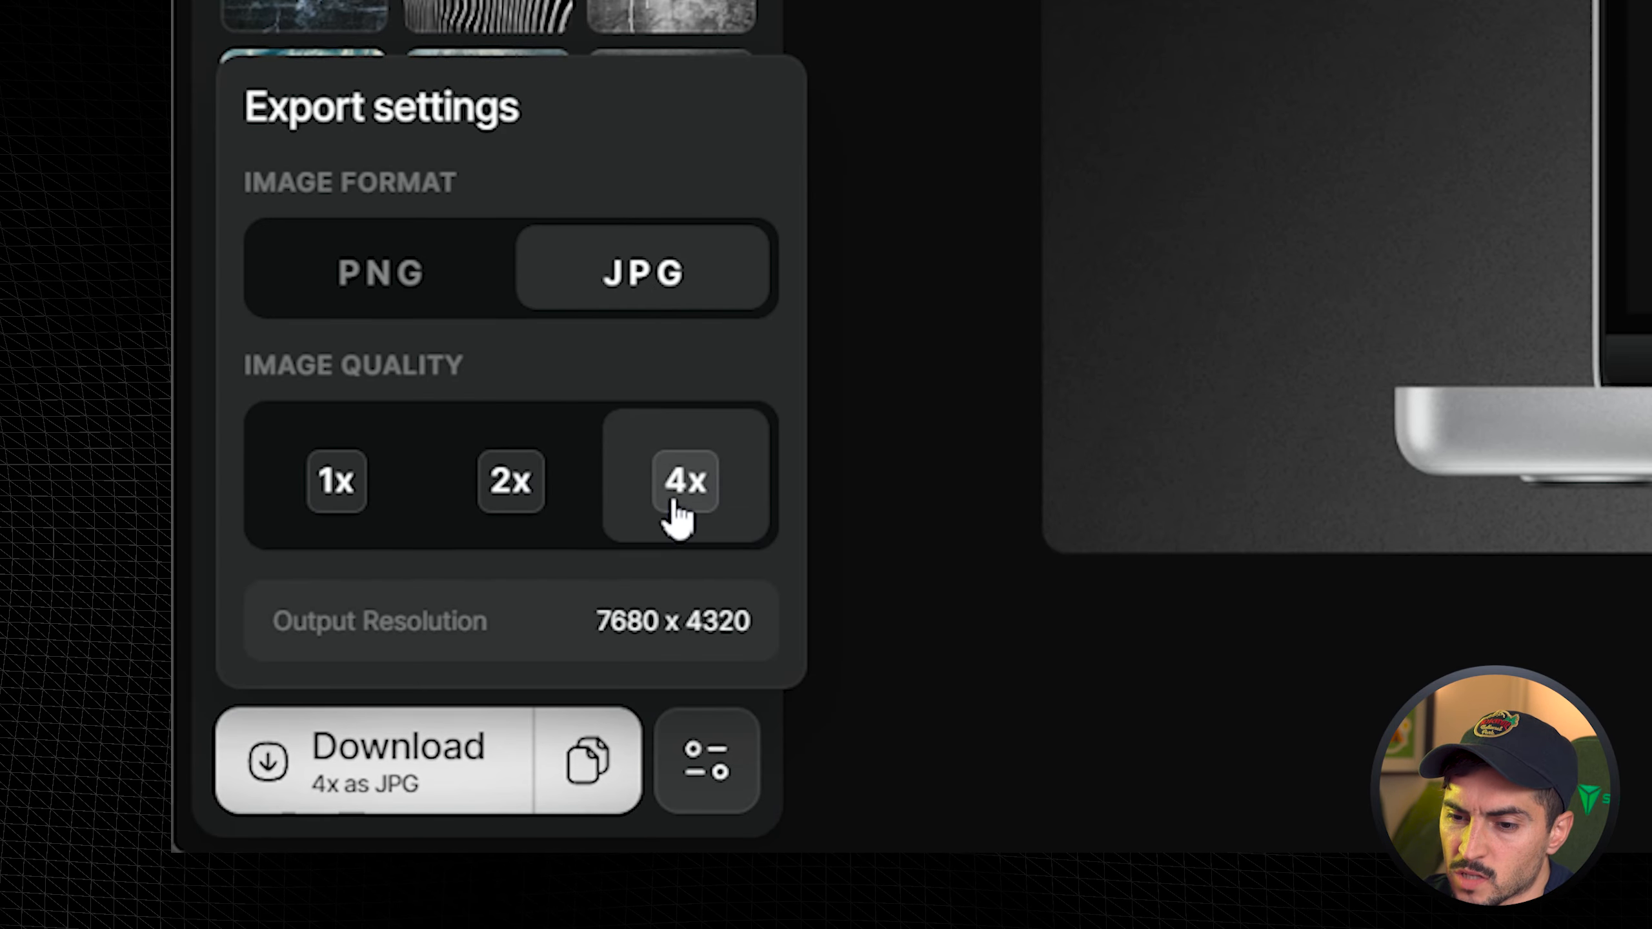
# - Set the export to JPG at 2x quality and download the mockup
pyautogui.click(480, 484)
pyautogui.click(333, 484)
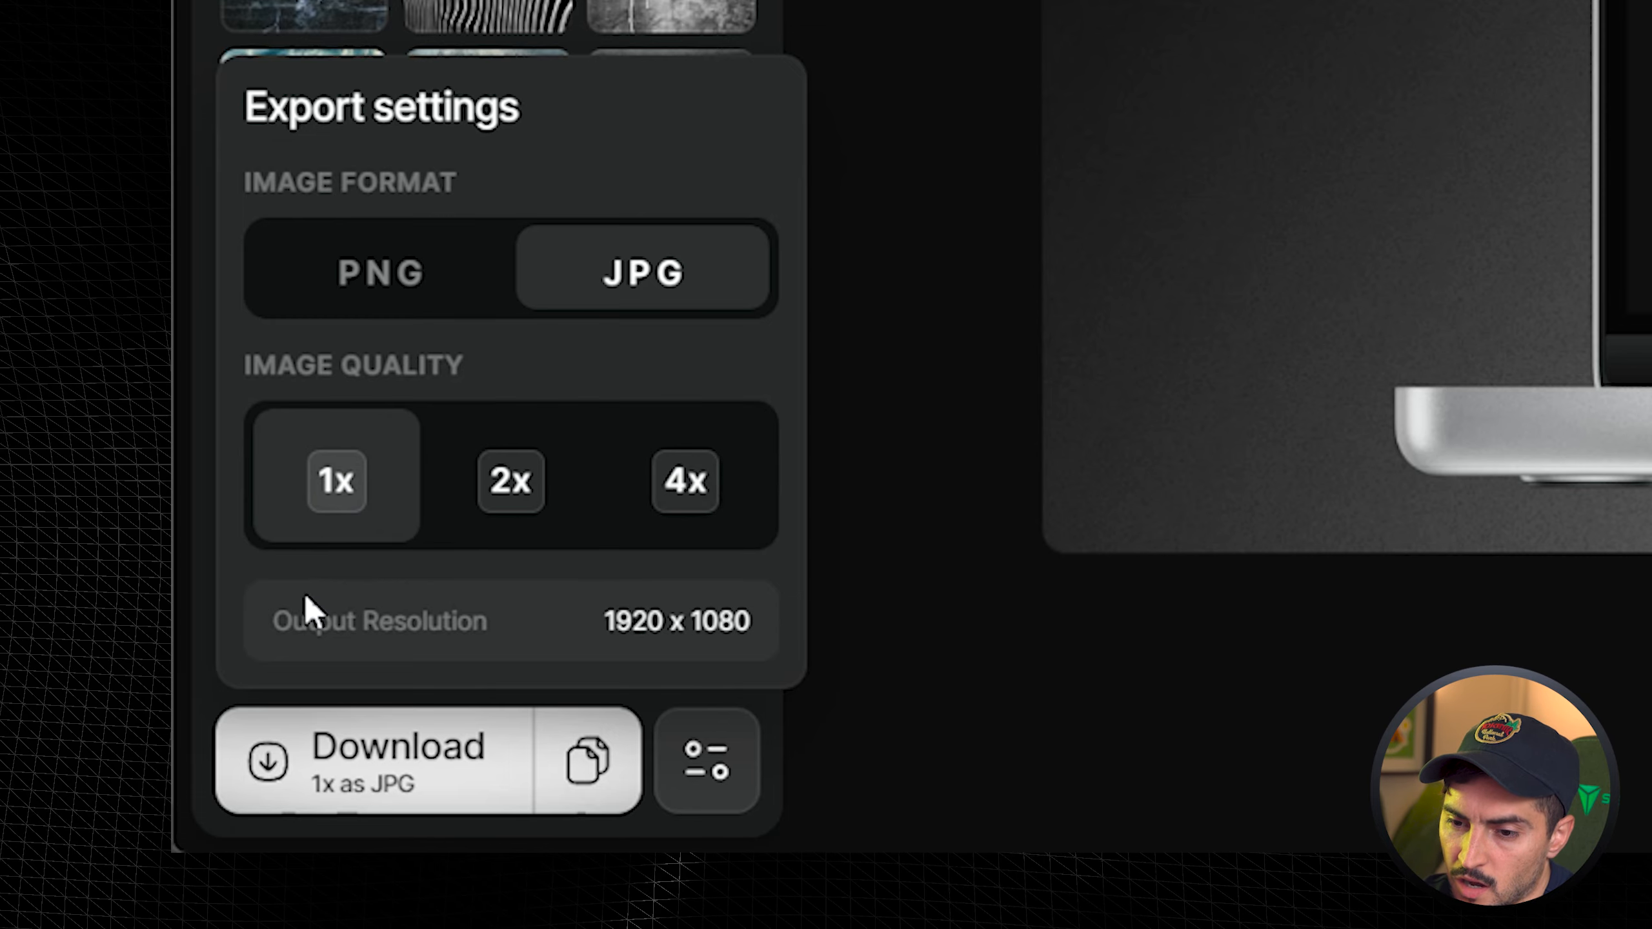
pyautogui.click(542, 511)
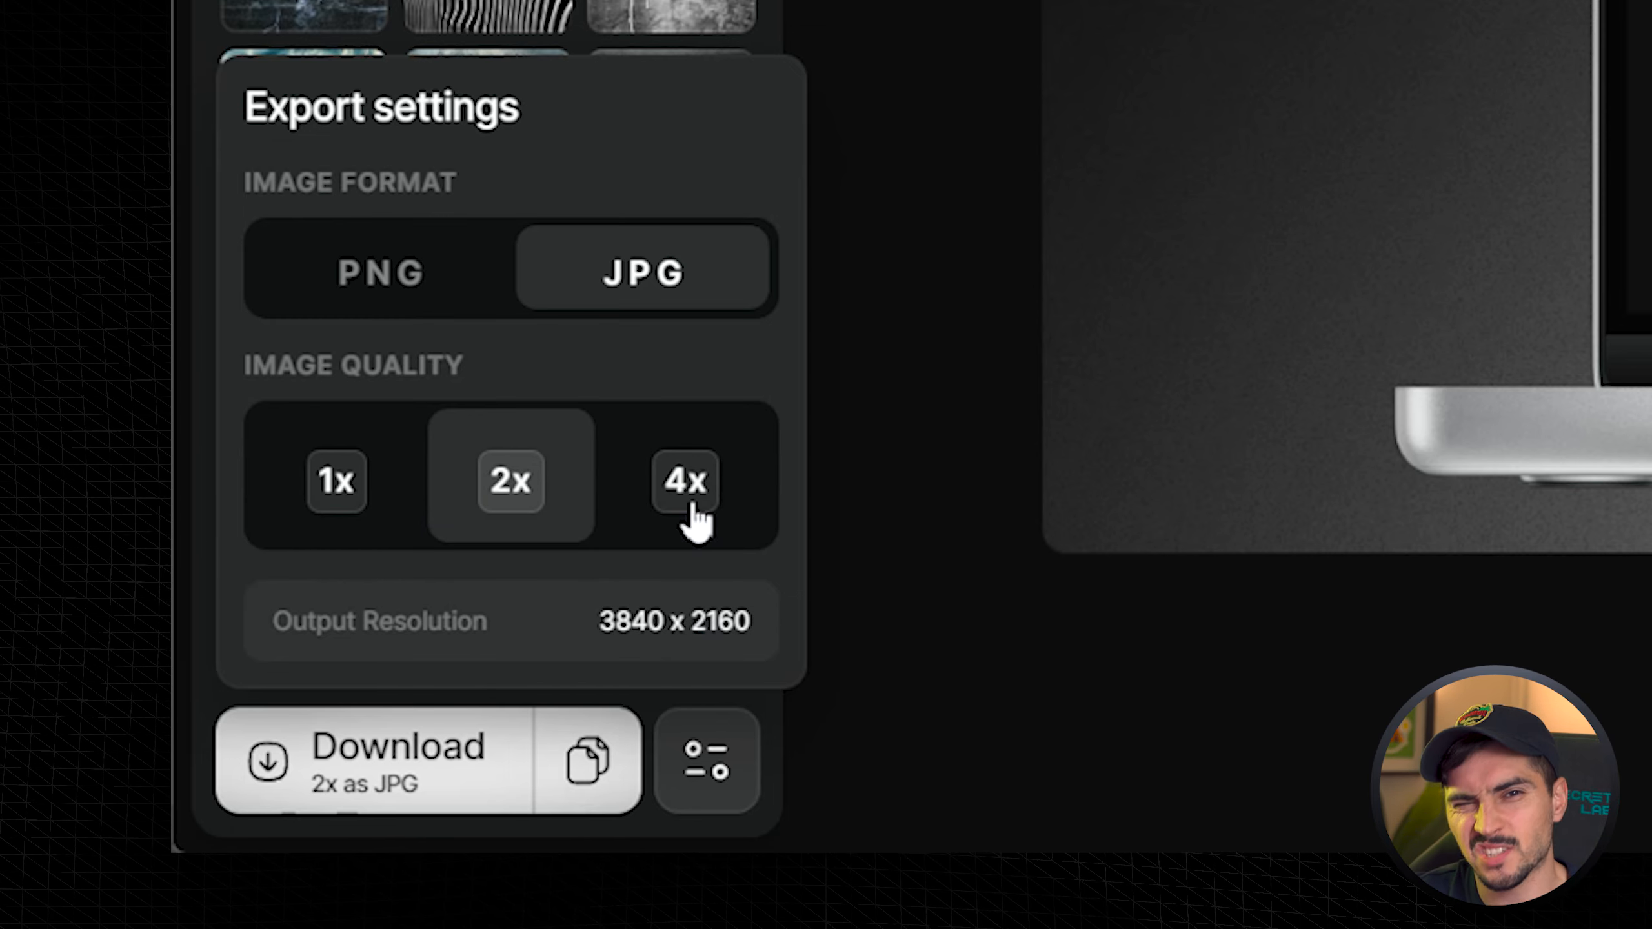
pyautogui.click(694, 761)
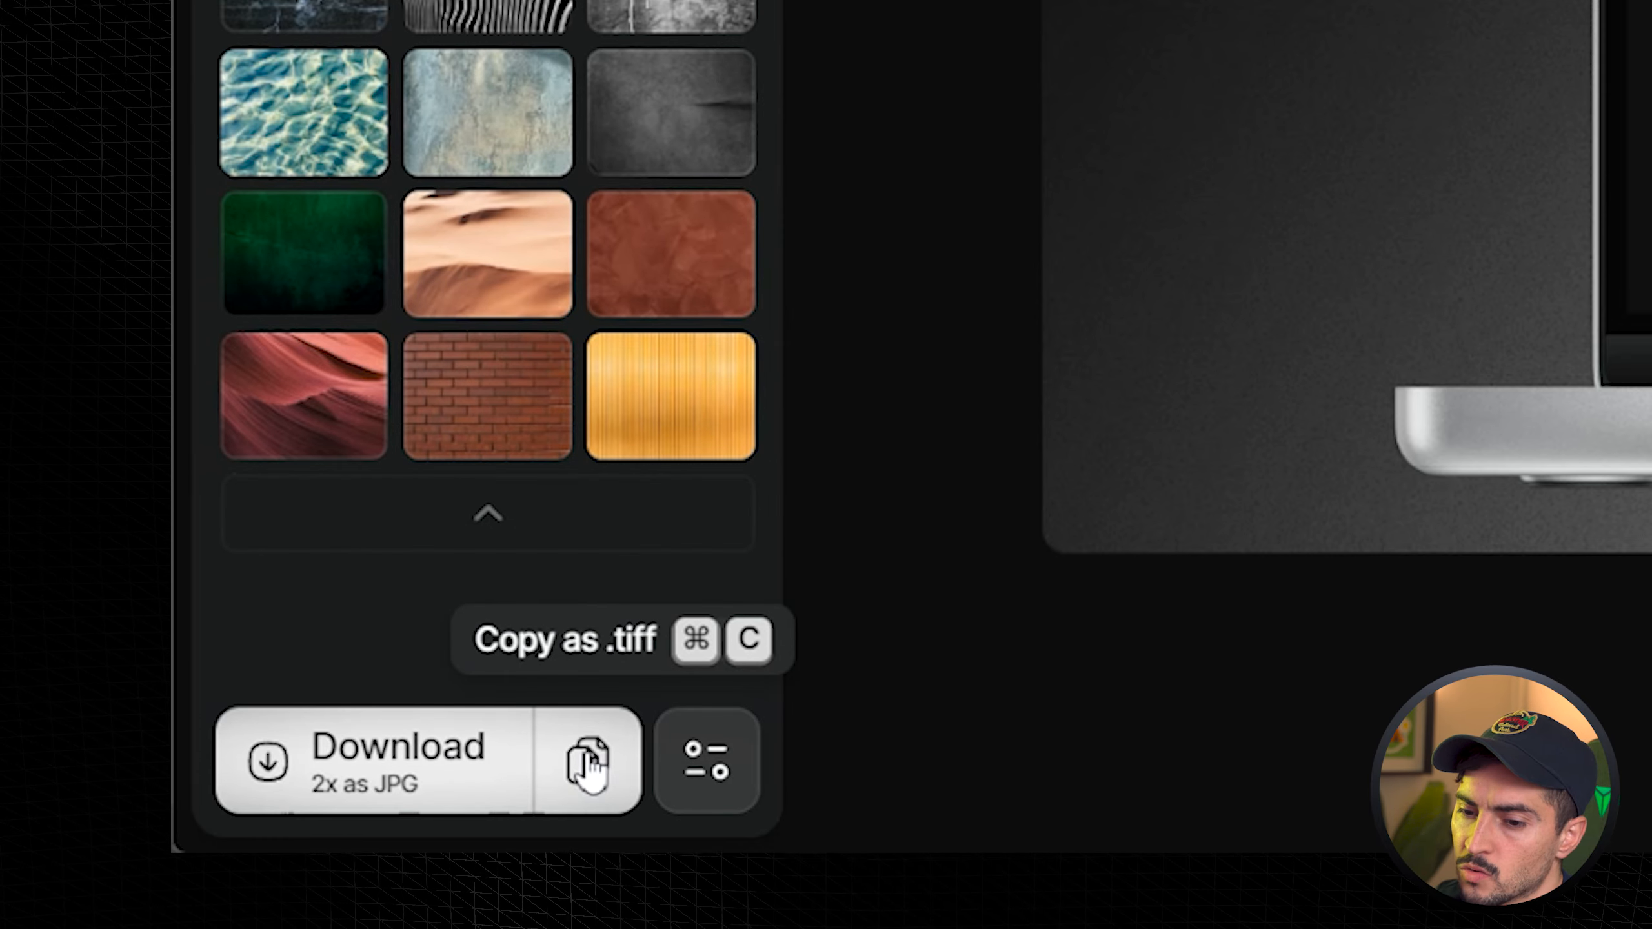
pyautogui.click(406, 778)
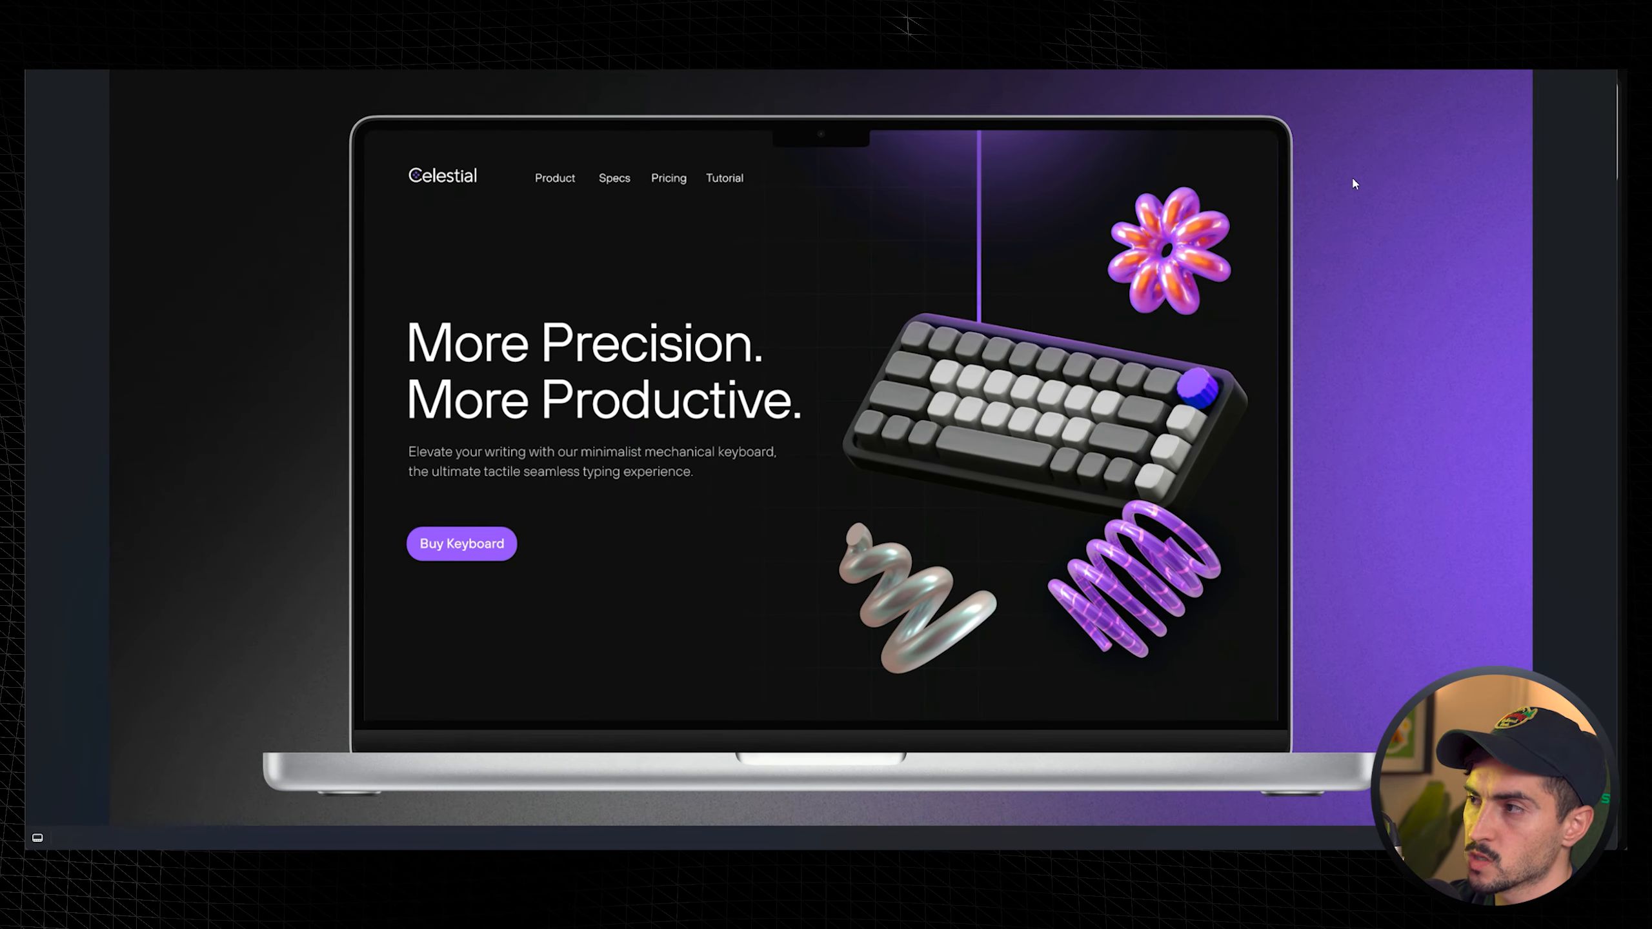
# - Switch to X, attach the exported mockup image to a new post and start the caption 'Worke'
pyautogui.click(560, 72)
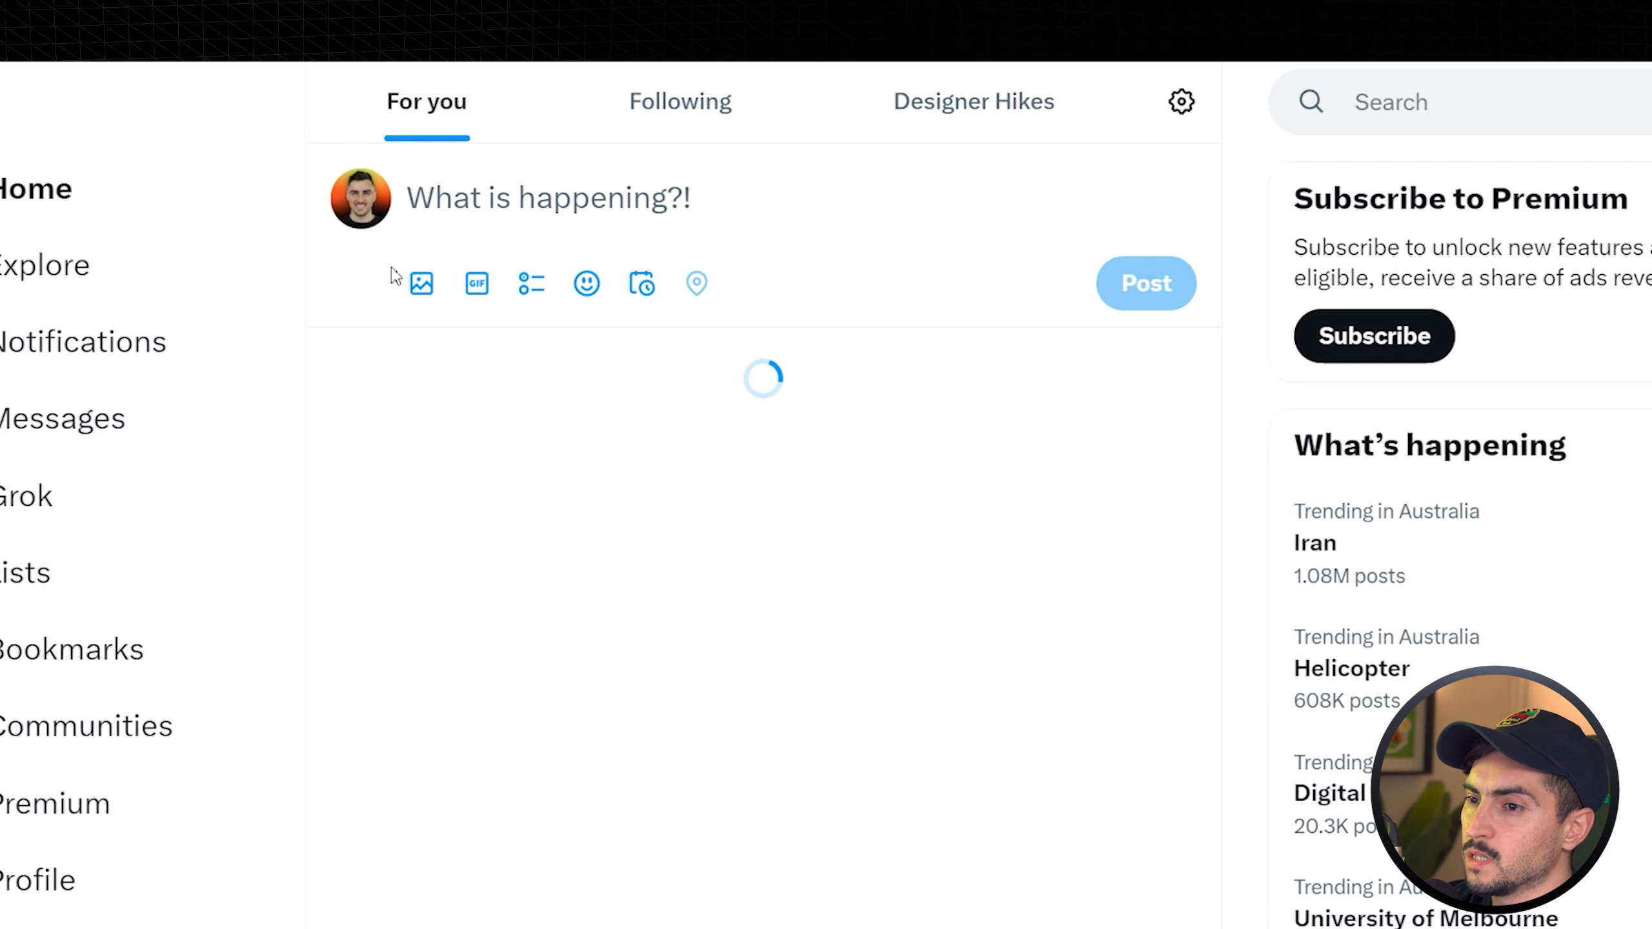
pyautogui.click(395, 277)
pyautogui.click(422, 393)
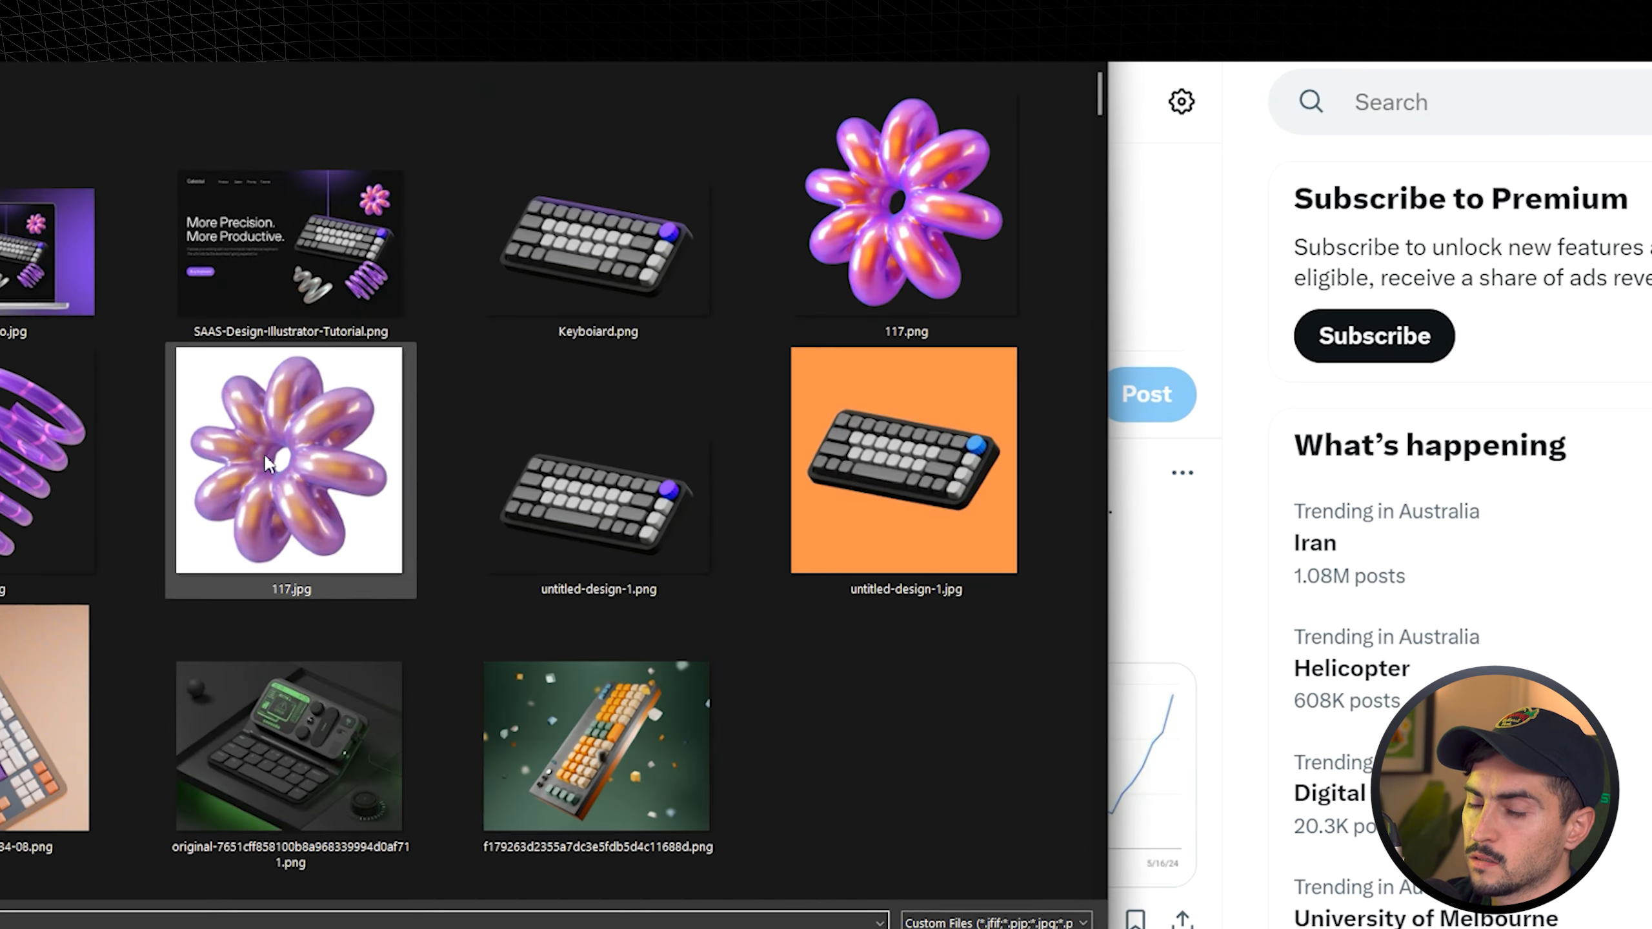
pyautogui.doubleClick(36, 299)
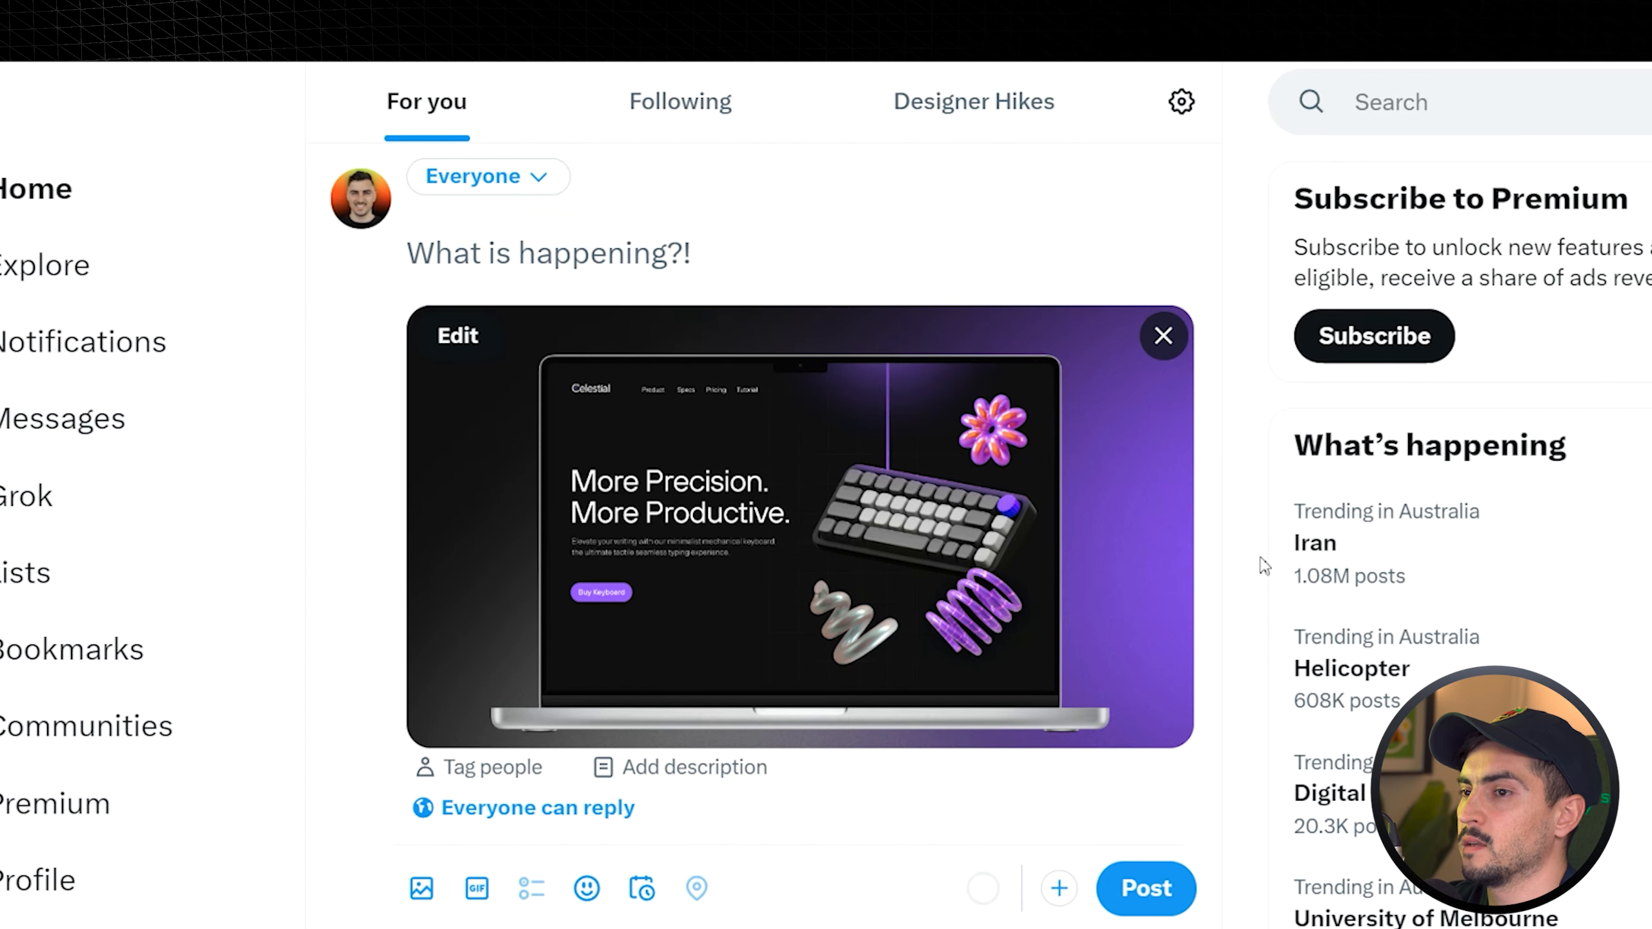
pyautogui.write('Worke')
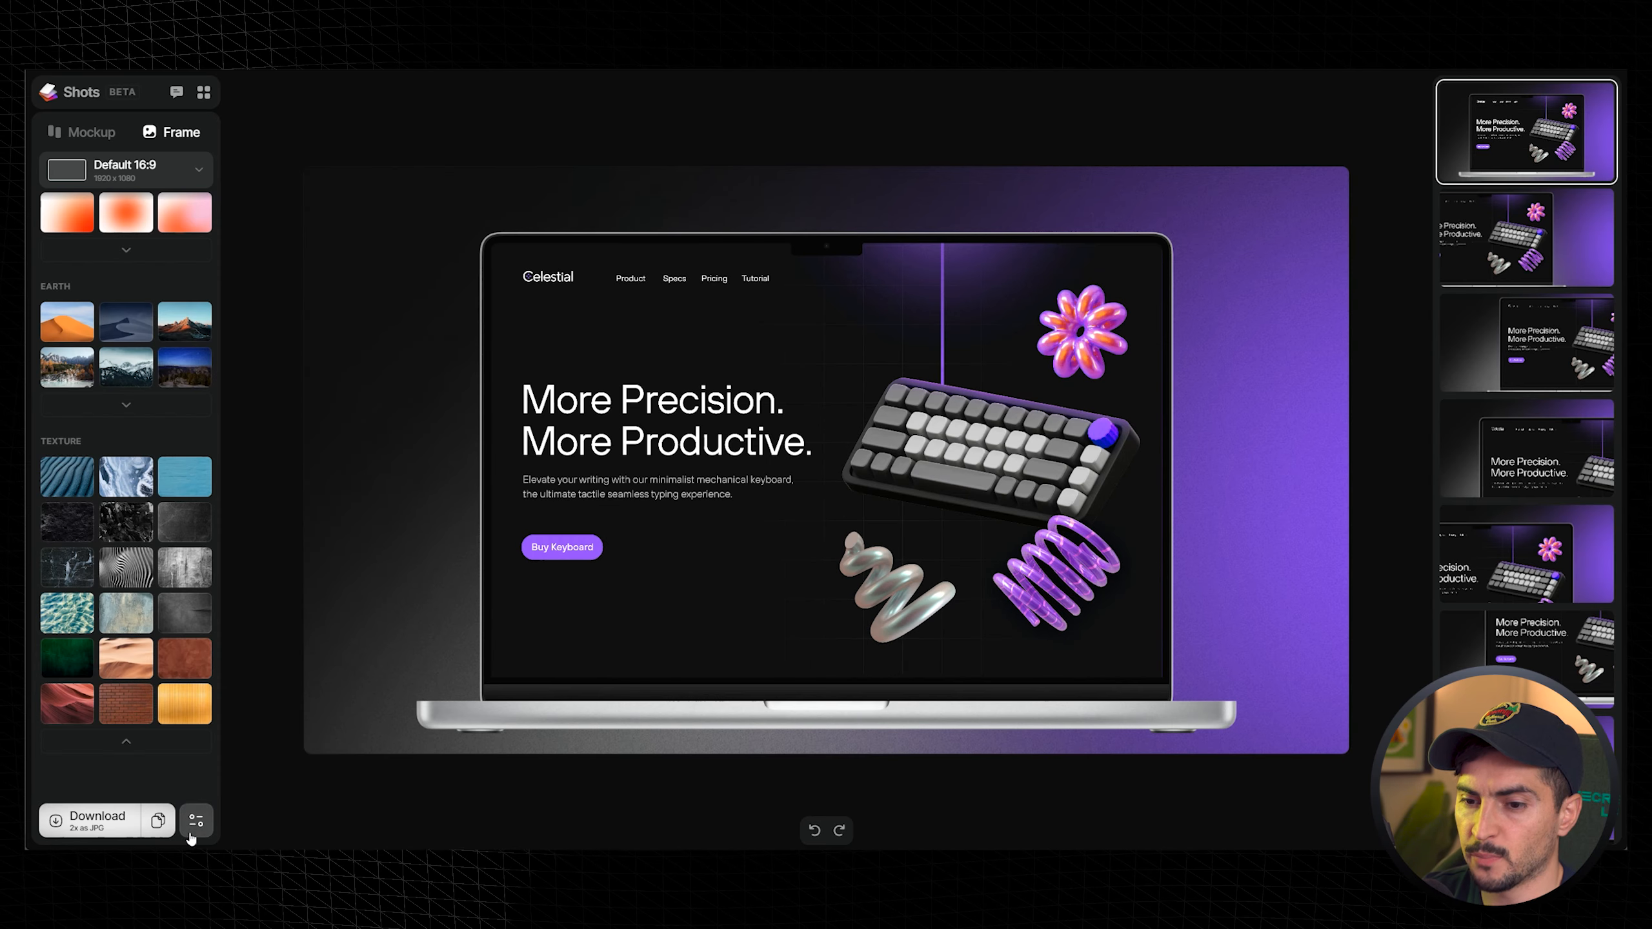
# - Set the export format to PNG and switch the background to Transparent
pyautogui.click(190, 834)
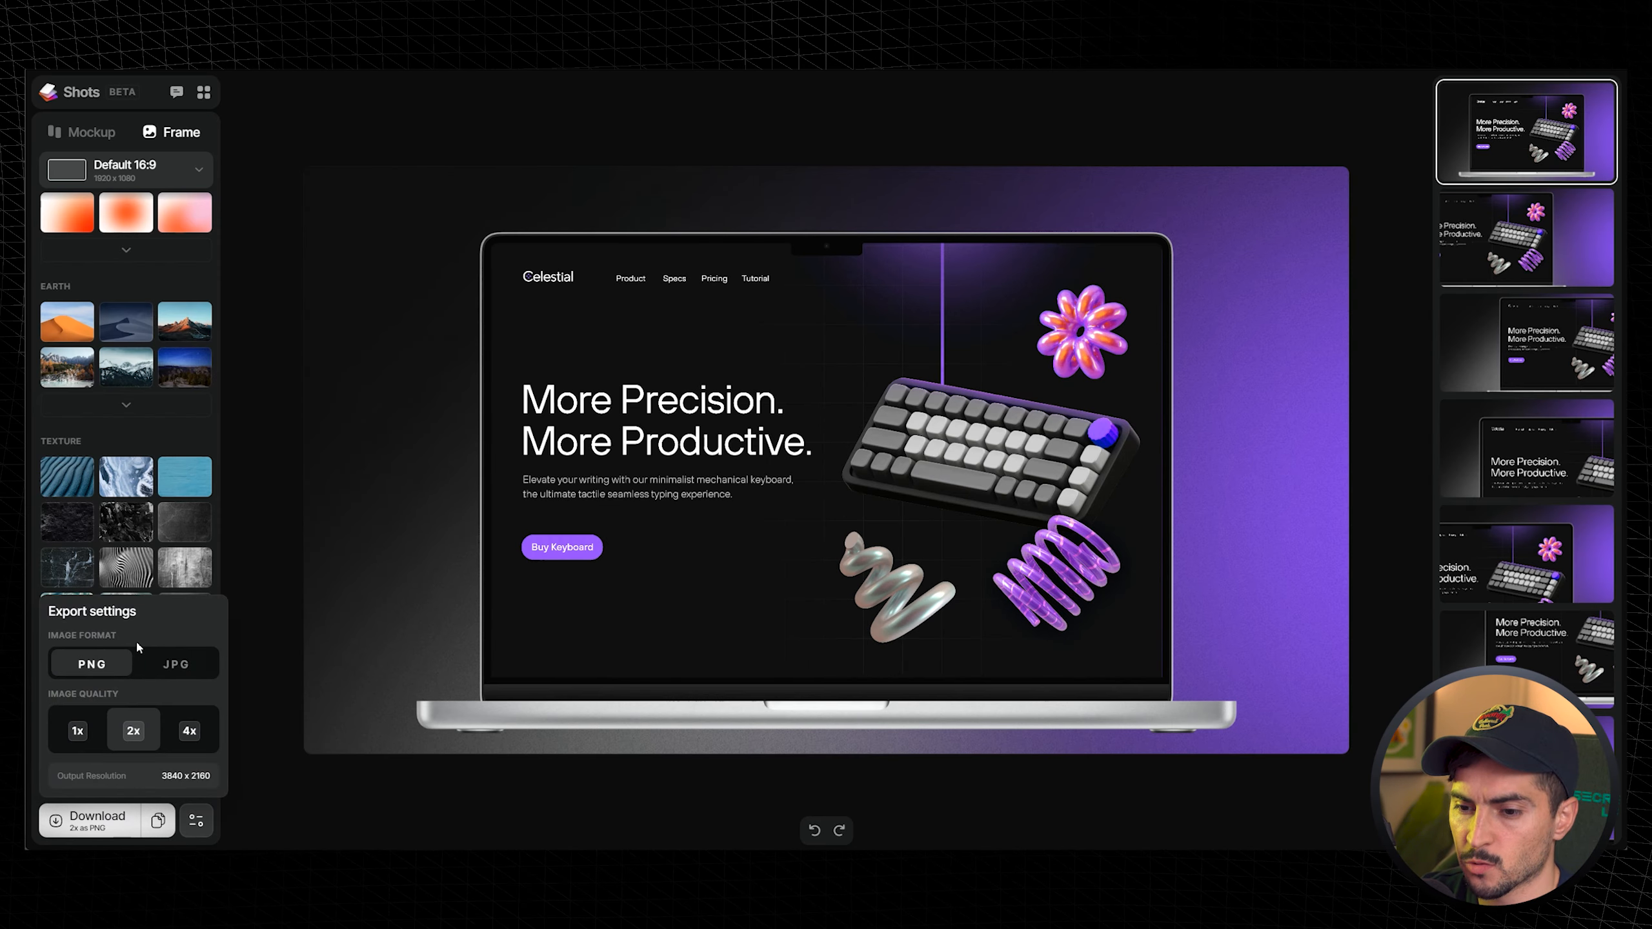
pyautogui.scroll(10, 140, 394)
pyautogui.click(67, 297)
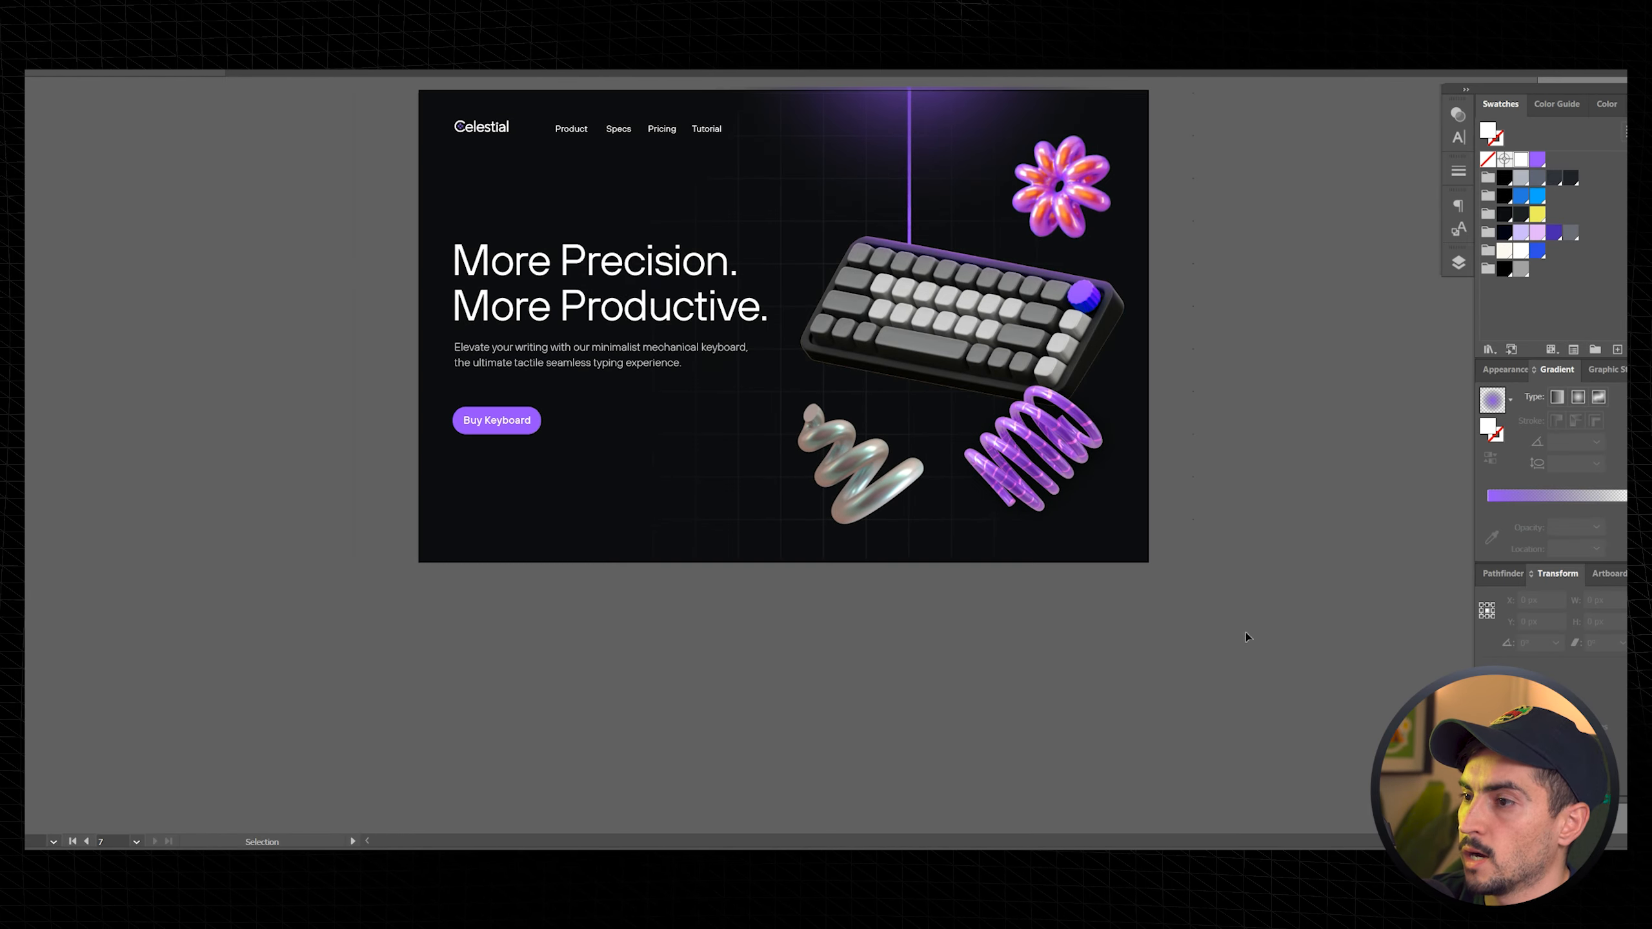
pyautogui.press('space')
pyautogui.moveTo(1245, 636); pyautogui.dragTo(754, 330)
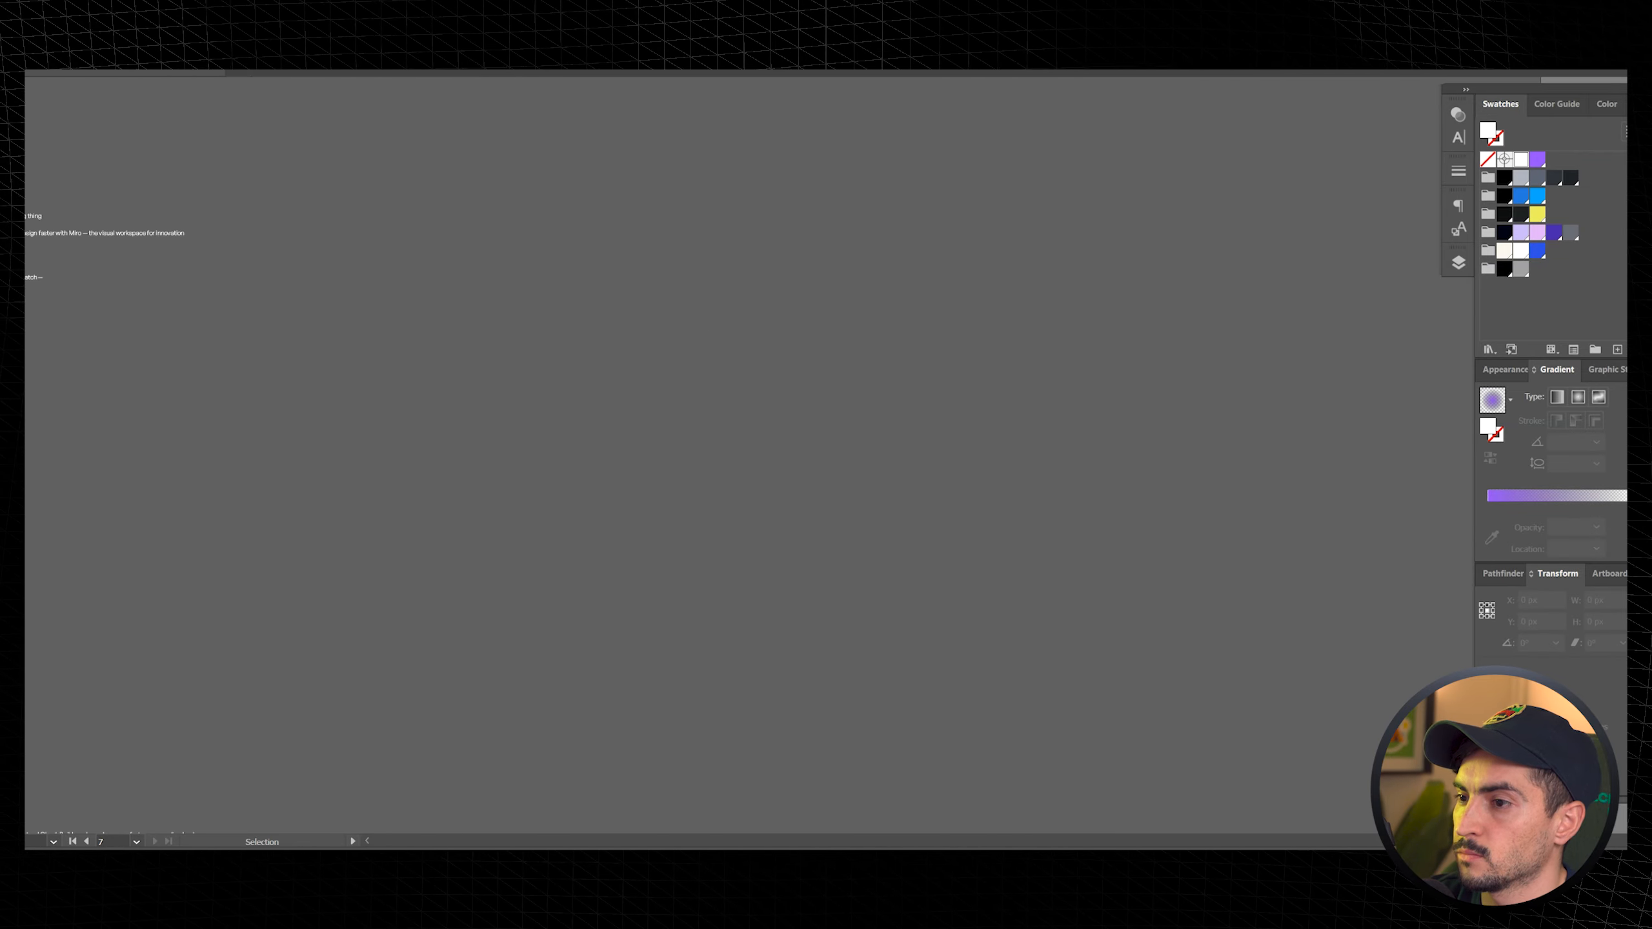
# - Bring the exported transparent mockup image onto the canvas and scale it up
pyautogui.moveTo(26, 416); pyautogui.dragTo(874, 417)
pyautogui.moveTo(1153, 259); pyautogui.dragTo(1342, 155)
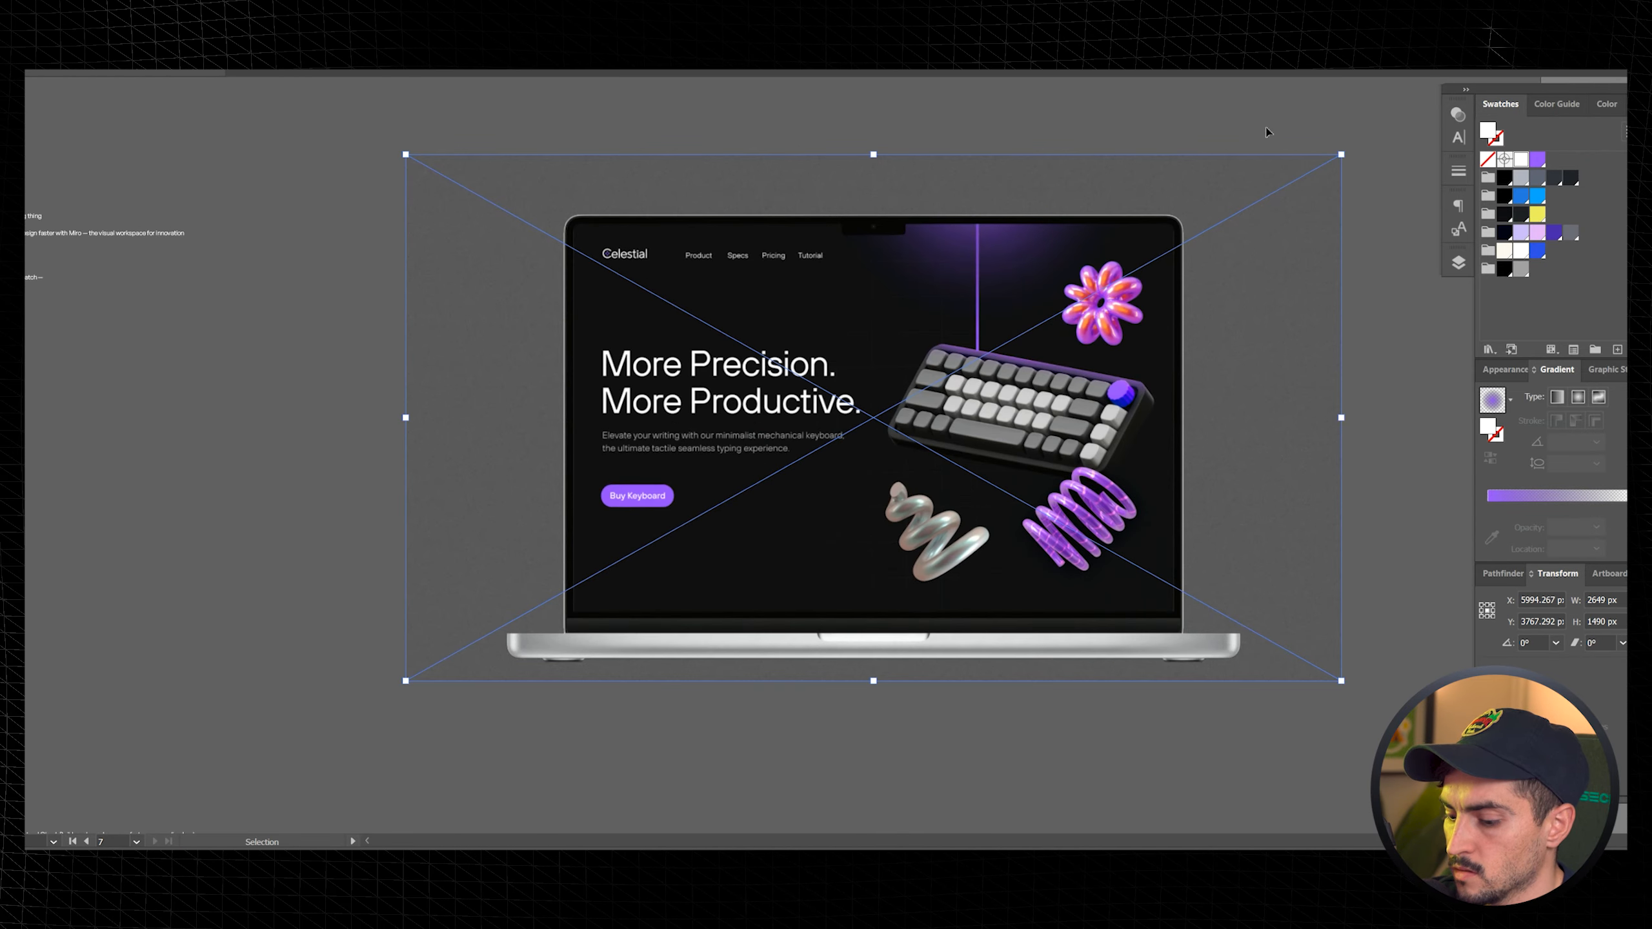
pyautogui.click(1268, 133)
# - Draw a rectangle over the mockup, send it to the back and fill it with blue
pyautogui.scroll(-1, 1268, 133)
pyautogui.press('space')
pyautogui.moveTo(1214, 140)
pyautogui.mouseDown()
pyautogui.moveTo(995, 232)
pyautogui.moveTo(621, 749)
pyautogui.mouseUp()
pyautogui.press('m')
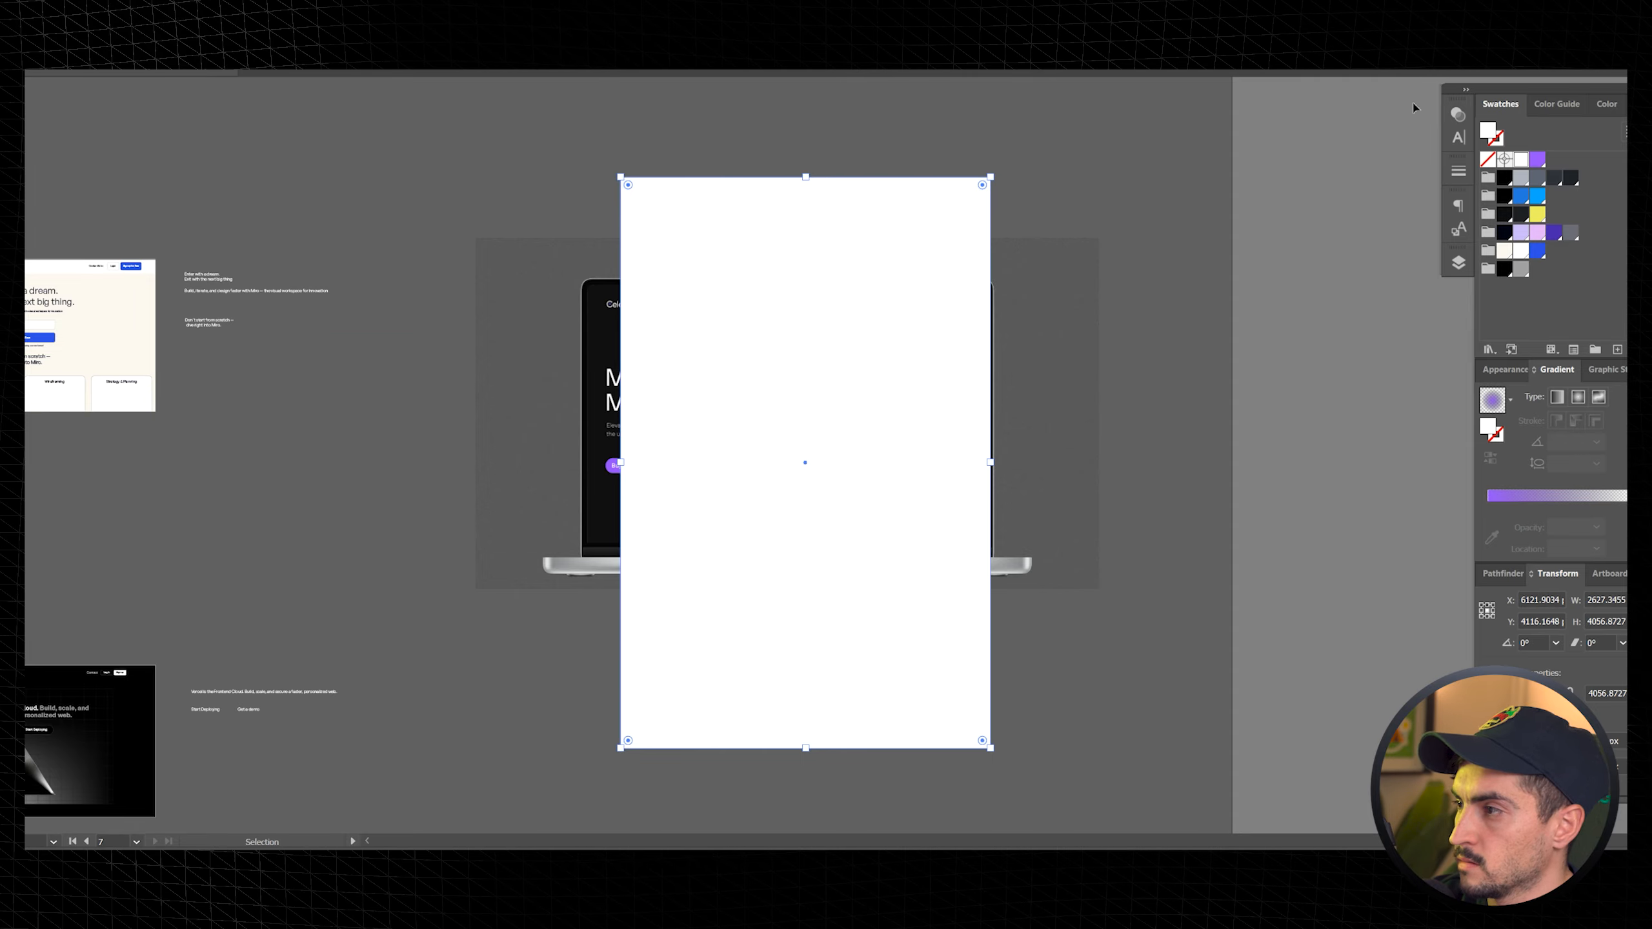
pyautogui.hotkey('ctrl', 'shift', '[')
pyautogui.click(1538, 250)
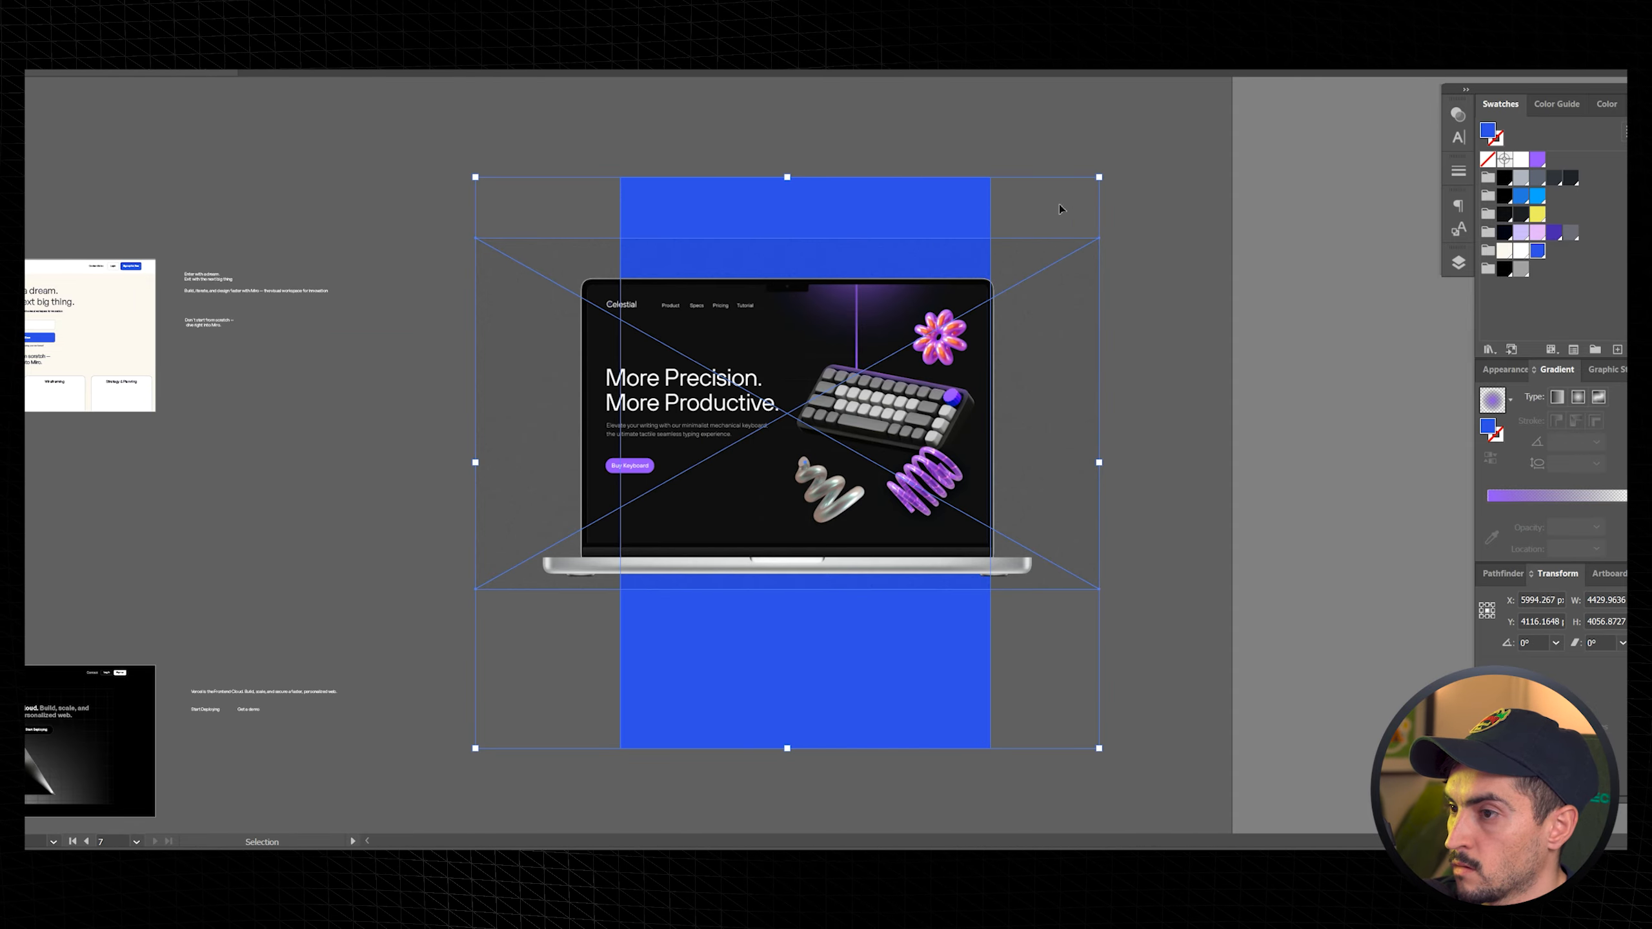
# - Resize the blue rectangle so it frames the laptop mockup as a background
pyautogui.moveTo(1098, 177); pyautogui.dragTo(982, 280)
pyautogui.click(929, 177)
pyautogui.moveTo(866, 313); pyautogui.dragTo(753, 234)
pyautogui.scroll(1, 925, 175)
pyautogui.moveTo(768, 755); pyautogui.dragTo(1039, 570)
pyautogui.click(1107, 492)
pyautogui.scroll(5, 1129, 314)
pyautogui.scroll(-5, 1139, 347)
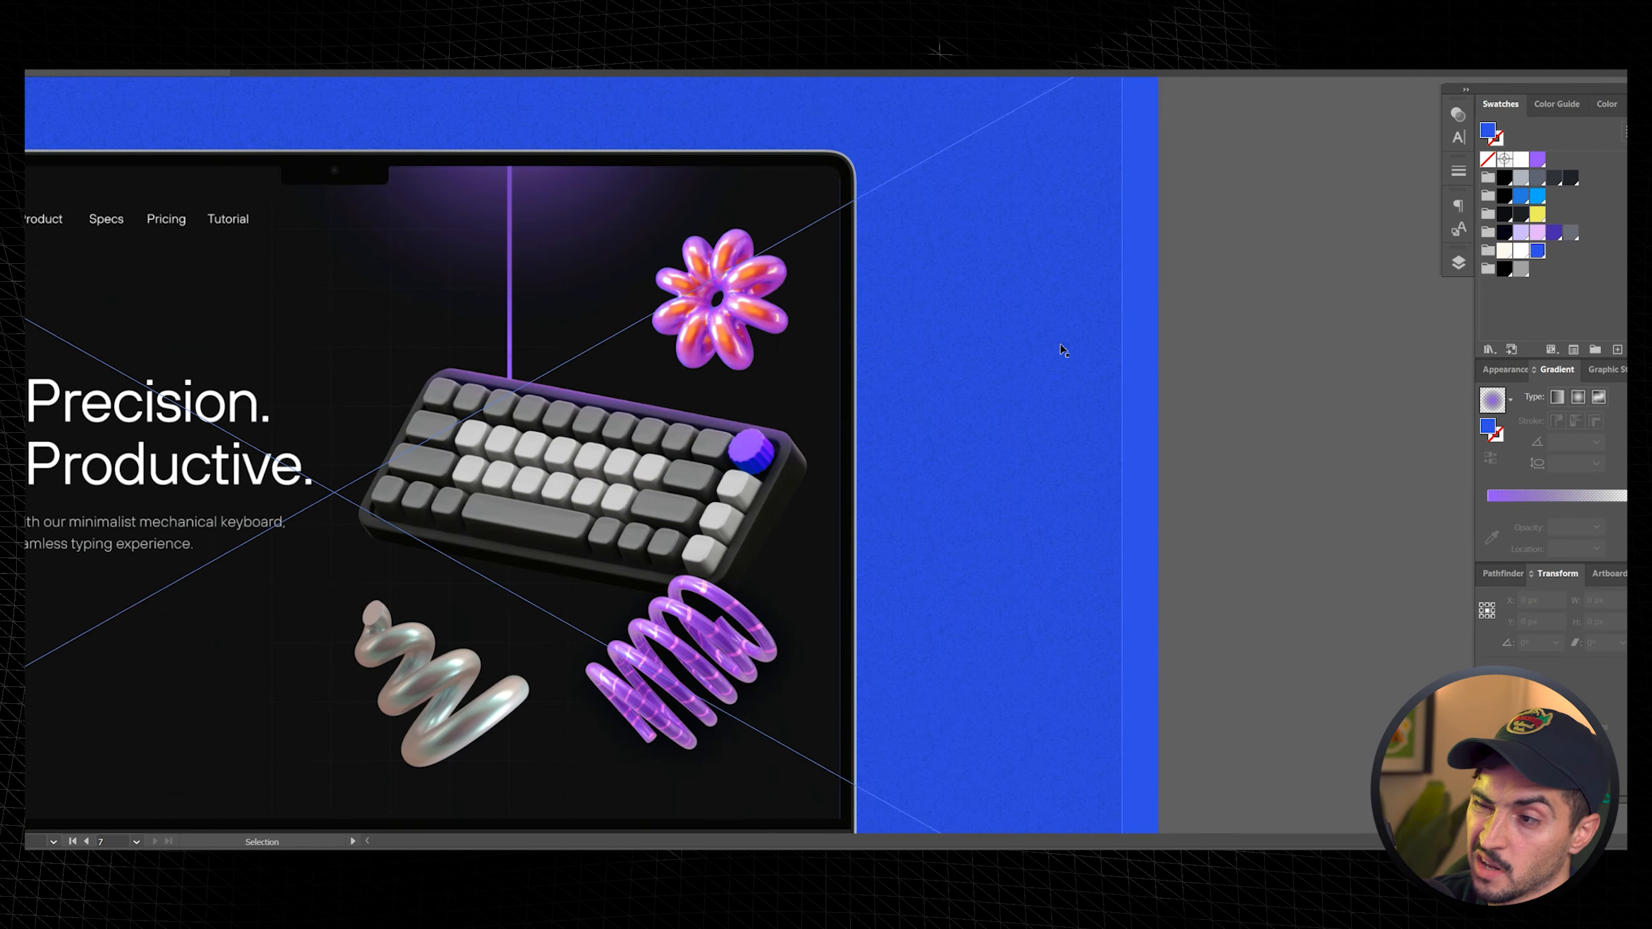
pyautogui.click(1290, 223)
pyautogui.scroll(-2, 1290, 223)
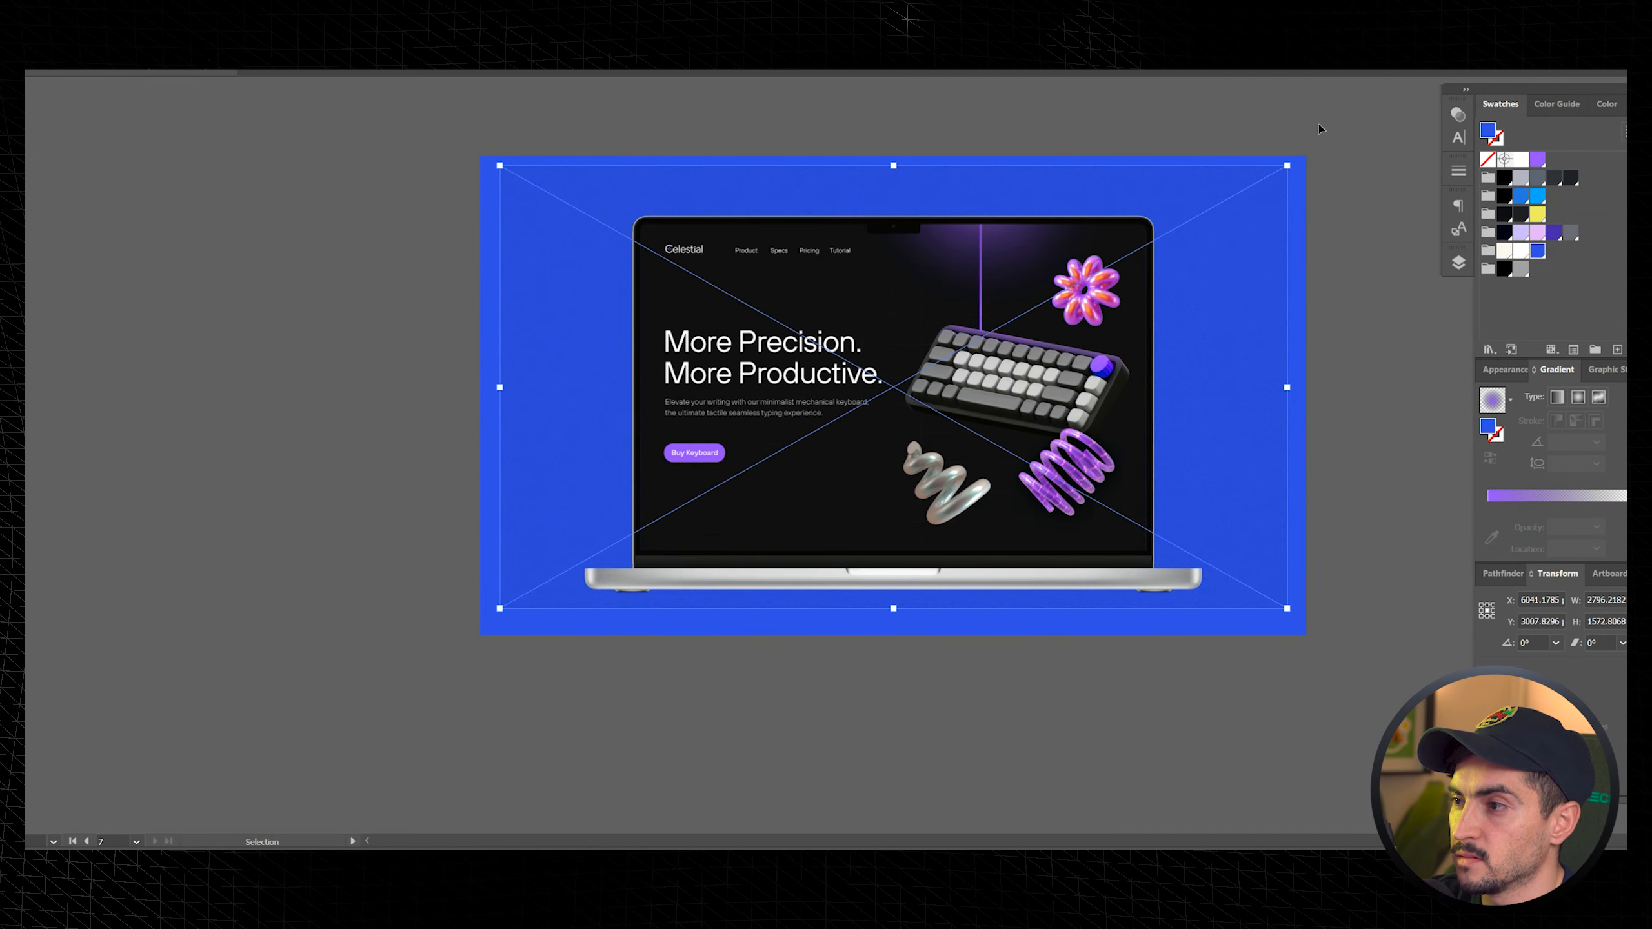
pyautogui.click(1313, 125)
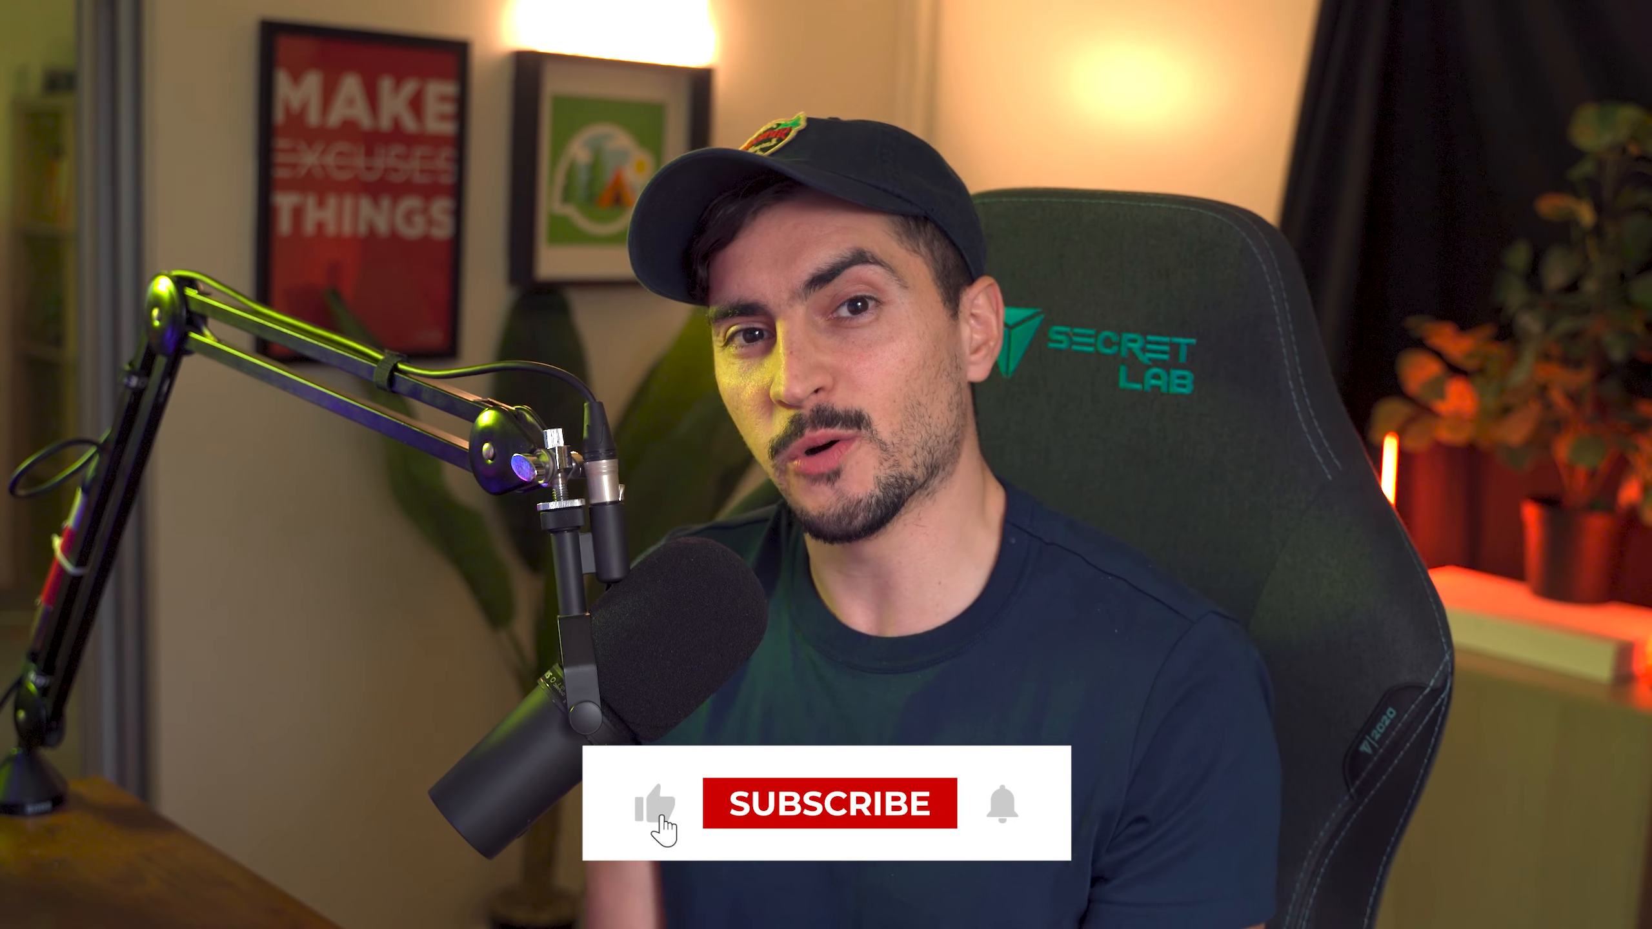